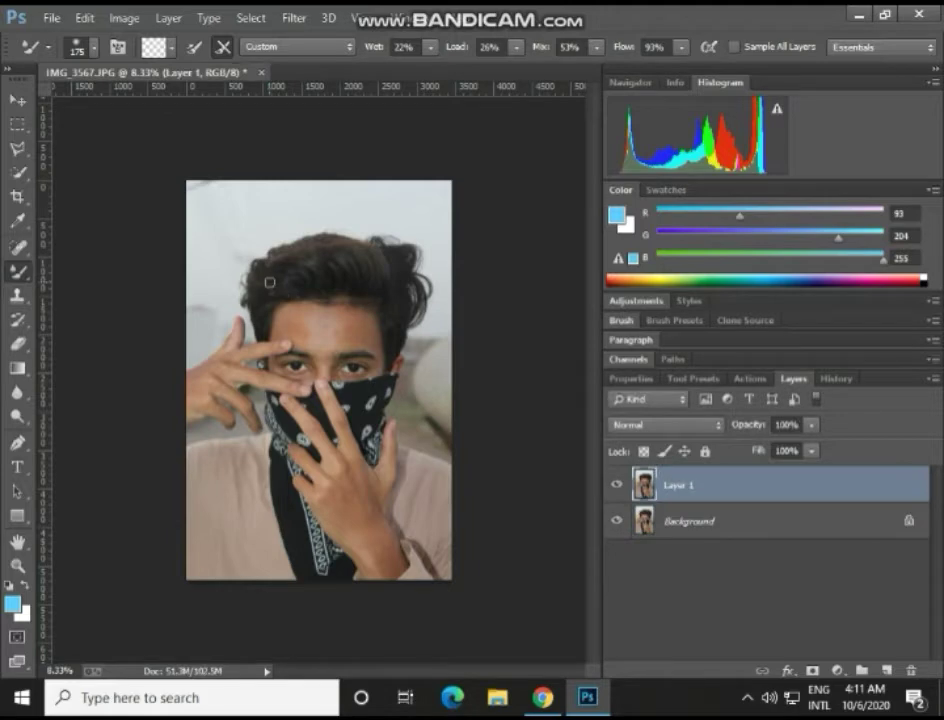
Step: Apply a High Pass filter with a 1.7-pixel radius to Layer 1
click(293, 18)
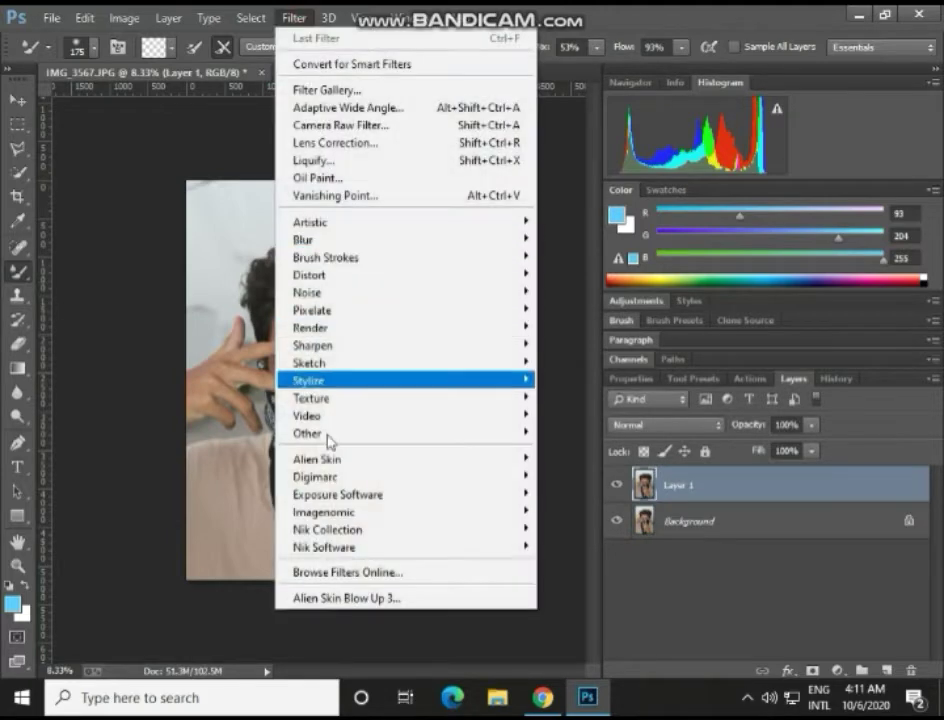
mouse_move(415, 436)
click(551, 459)
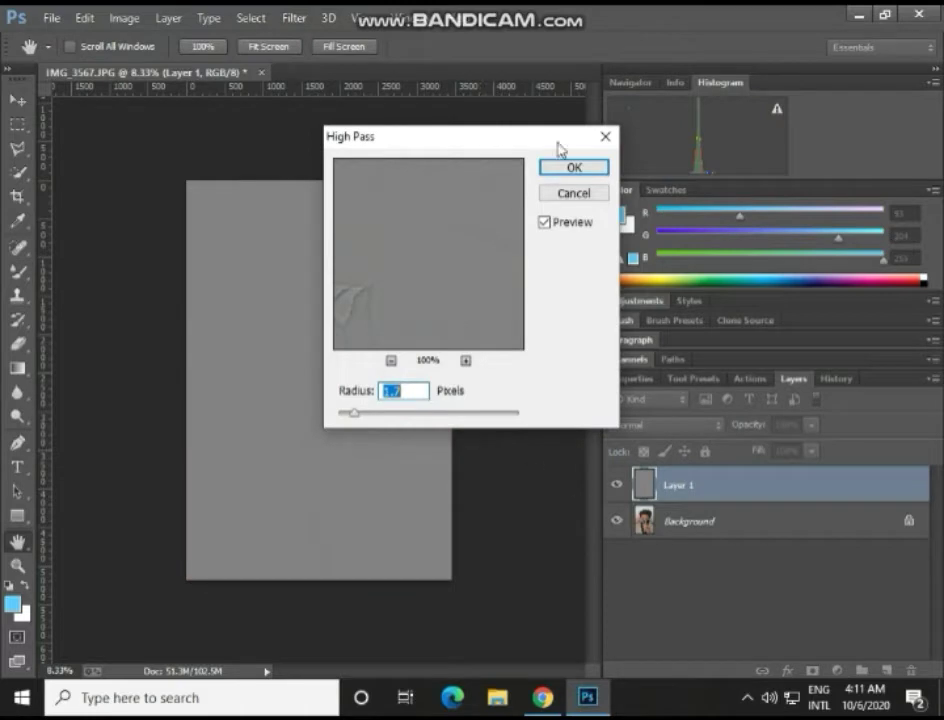
click(567, 169)
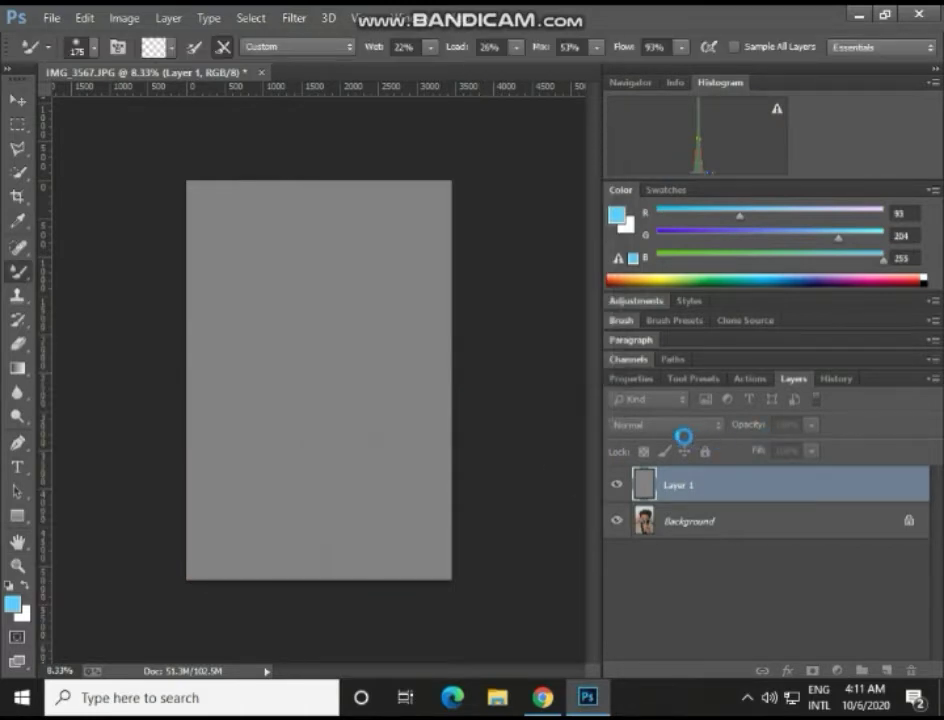
Step: Set Layer 1's blend mode to Linear Light and flatten the image
click(678, 425)
click(636, 295)
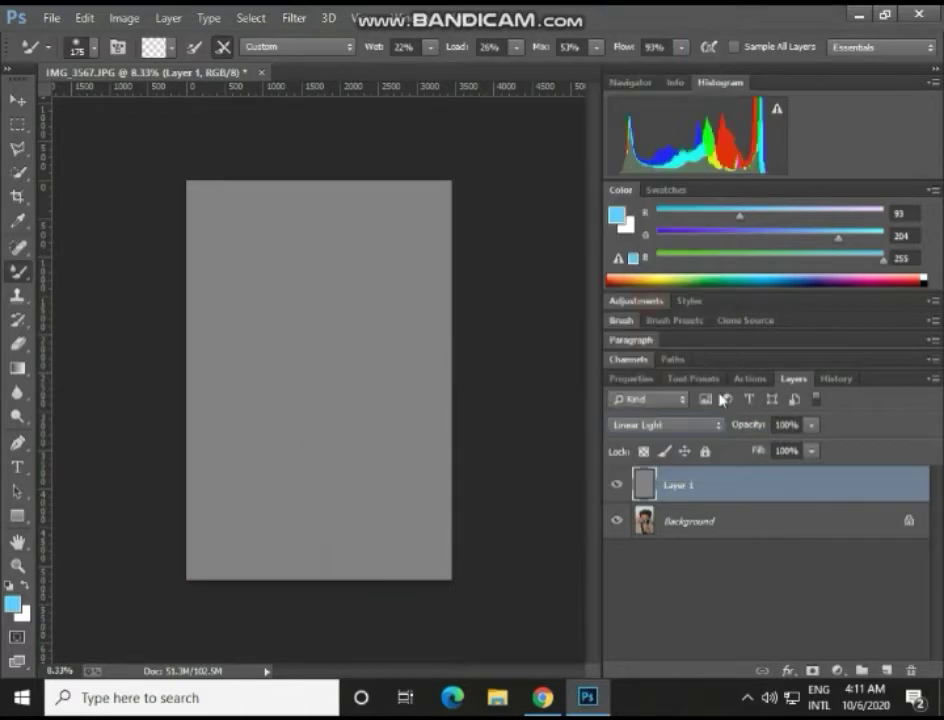
right_click(713, 492)
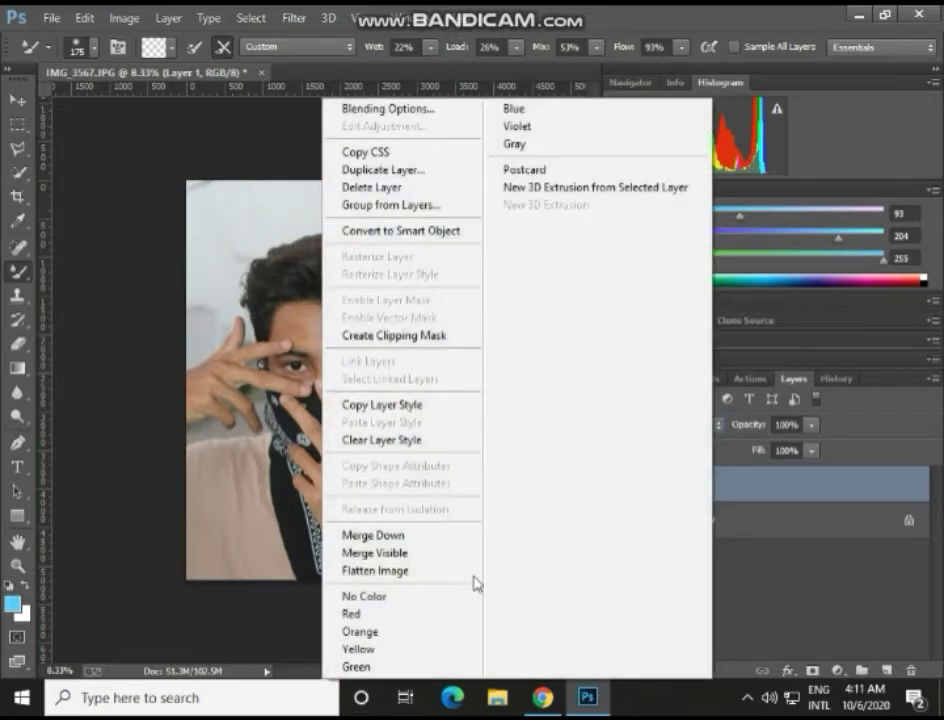
click(468, 572)
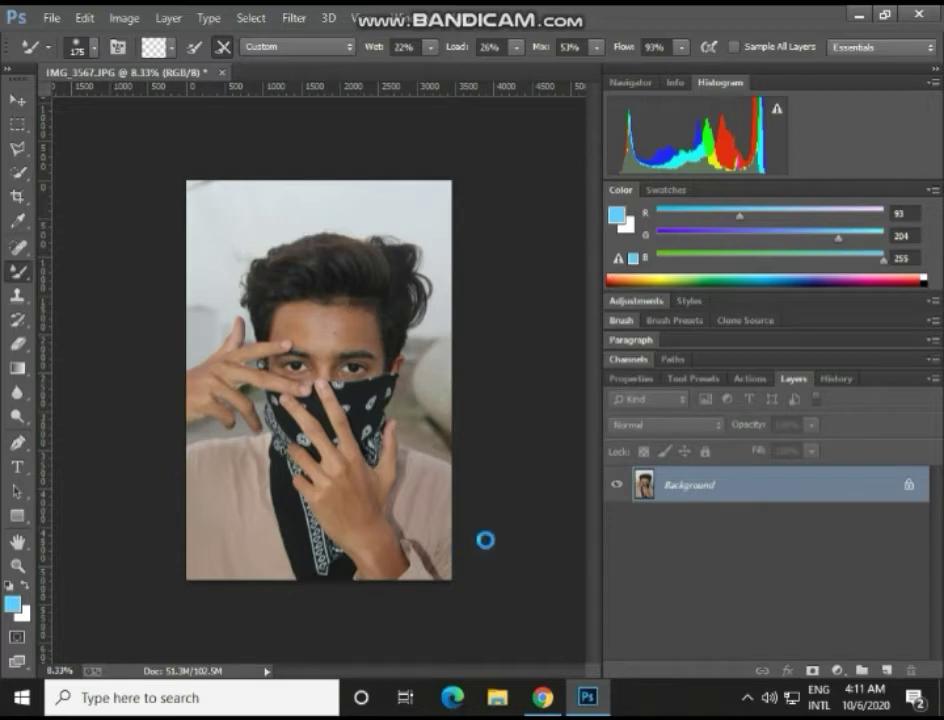
Step: Open the Camera Raw filter on the flattened photo and set Whites to +38
key(ctrl+shift+a)
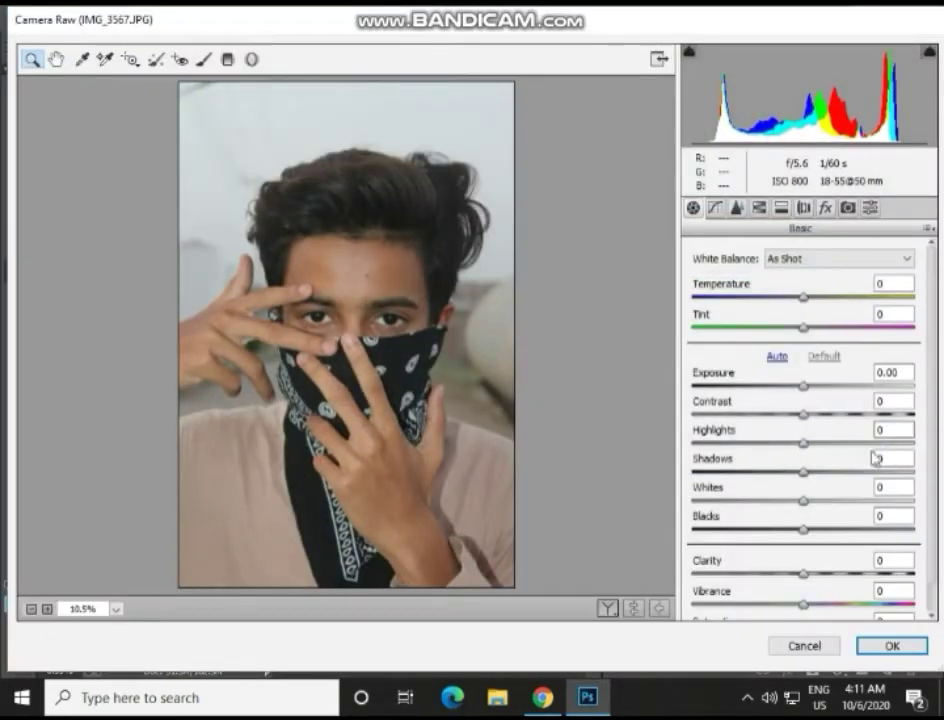
drag(808, 497, 847, 500)
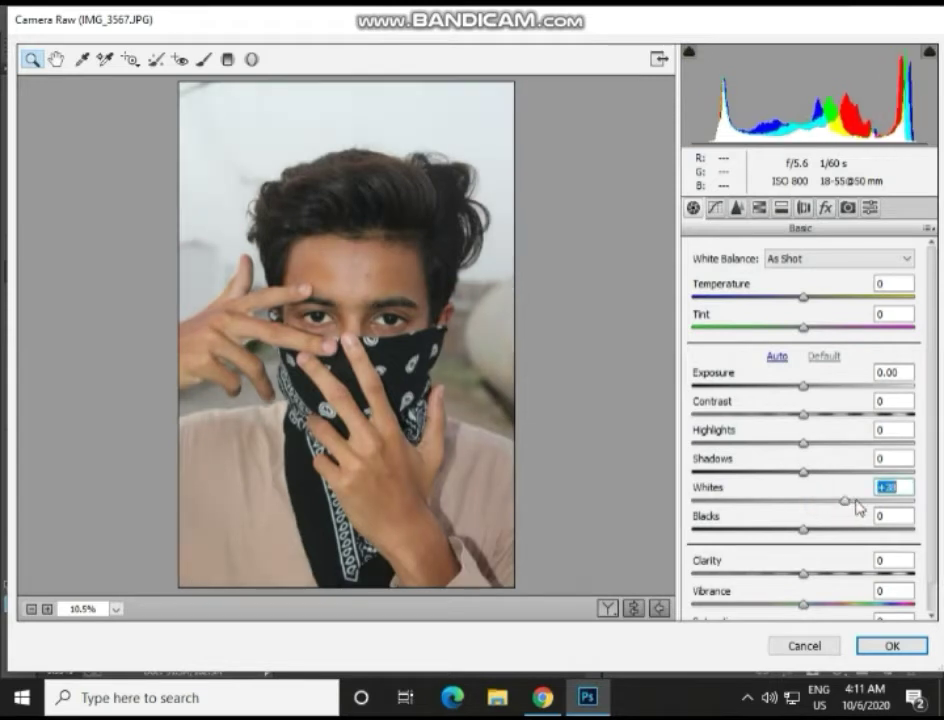
click(748, 699)
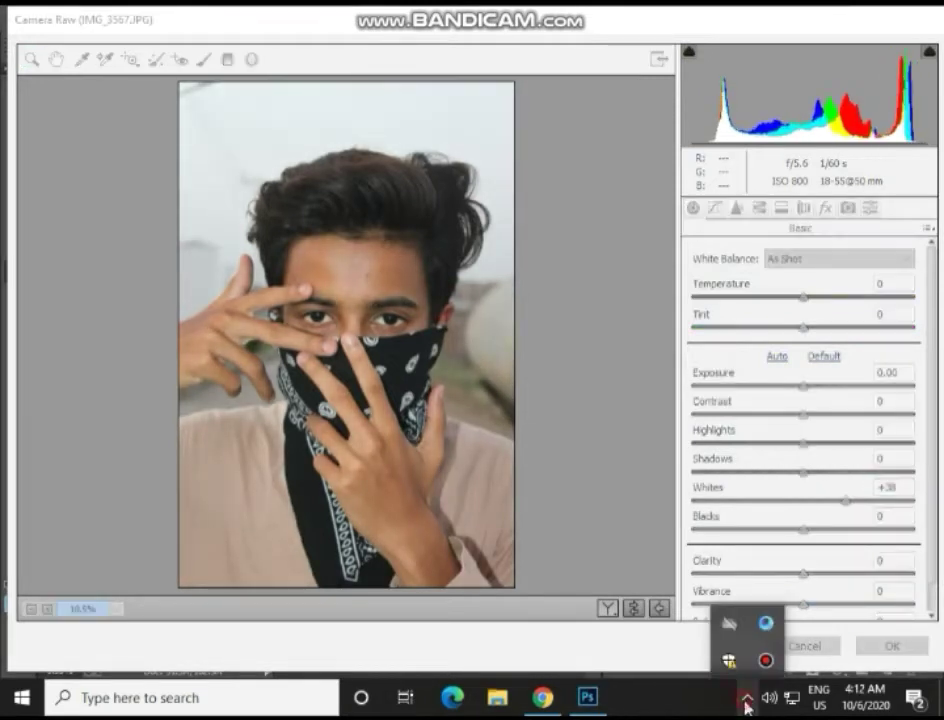
click(746, 699)
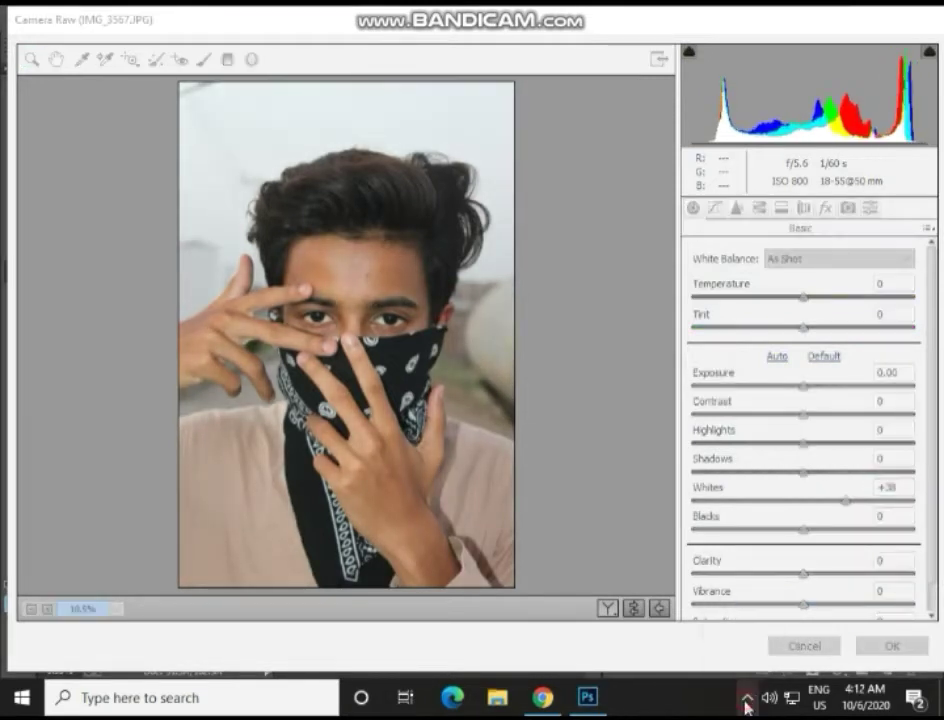
click(822, 575)
drag(836, 575, 849, 575)
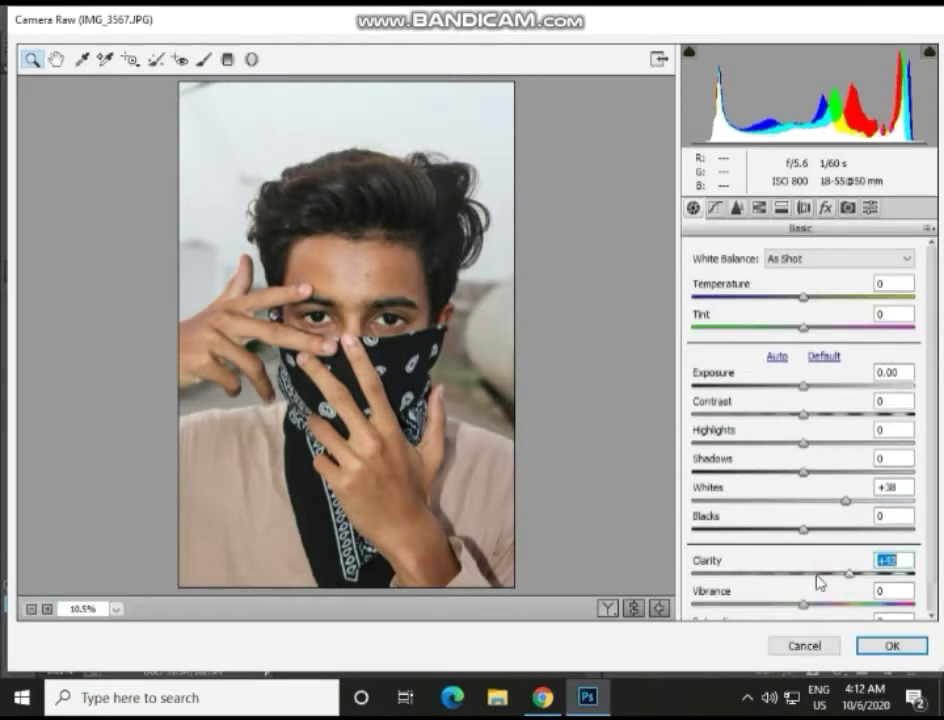
click(801, 573)
Step: Set Blacks to +36, Whites to +40 and Shadows to +40, and apply the Camera Raw adjustments
click(822, 531)
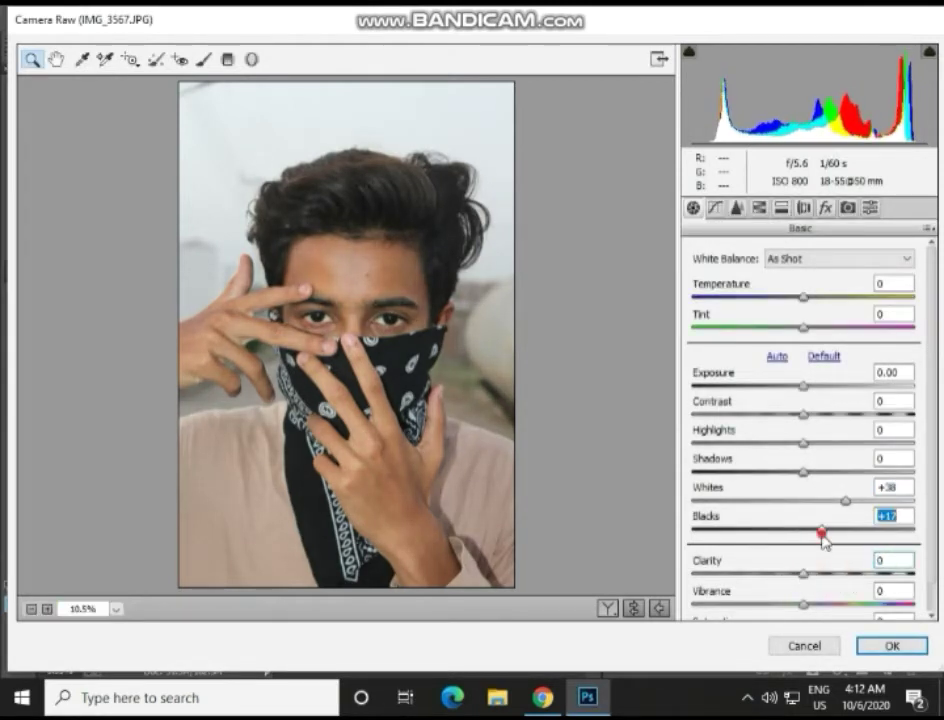
drag(822, 537, 845, 544)
click(838, 501)
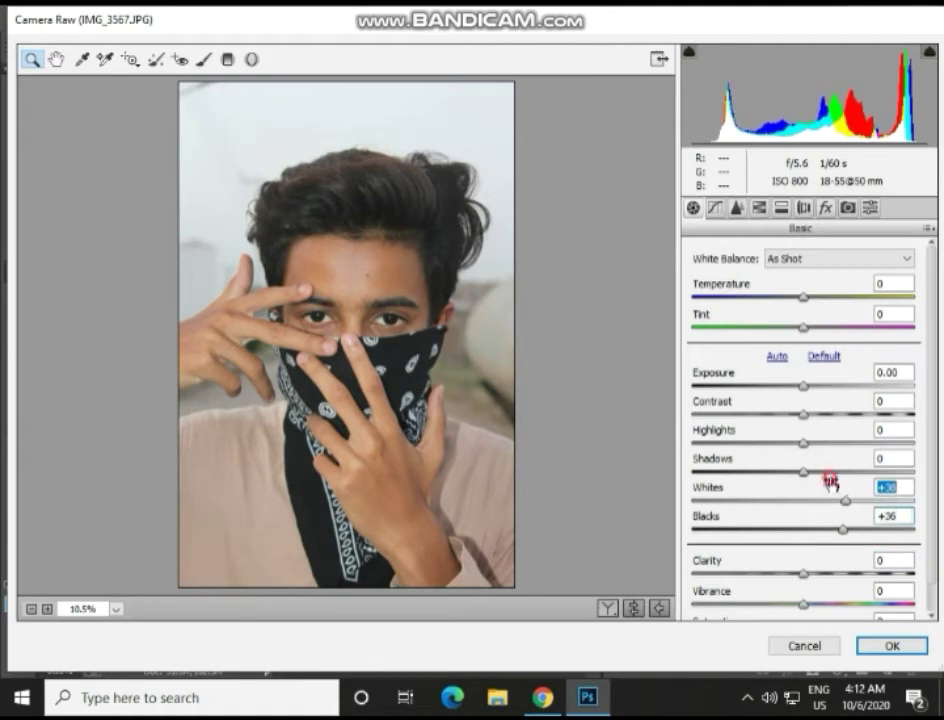
click(849, 474)
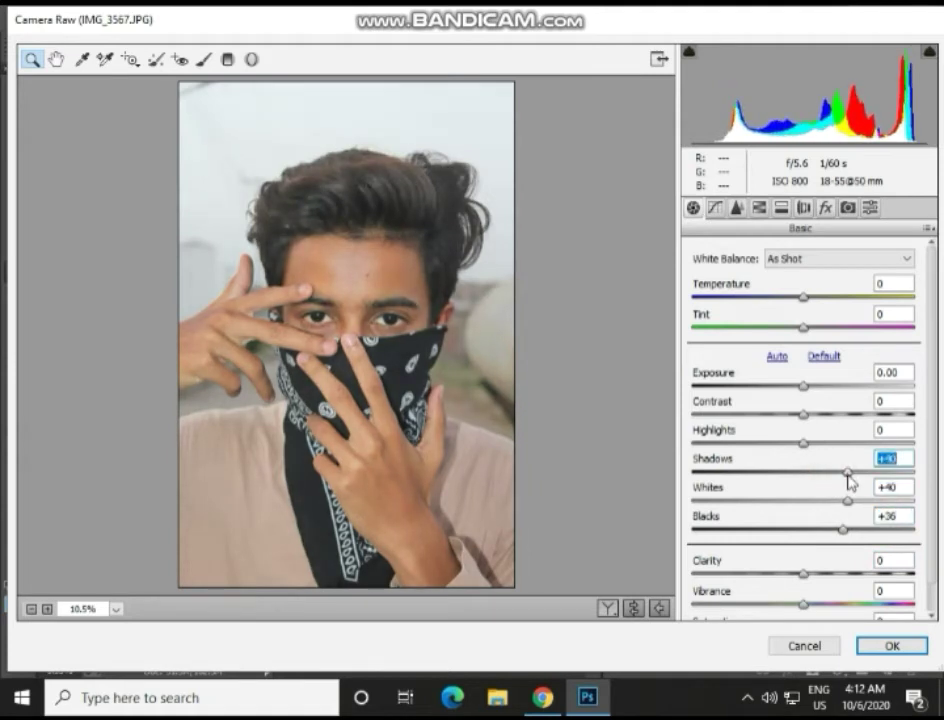
drag(837, 604, 815, 612)
key(BackSpace)
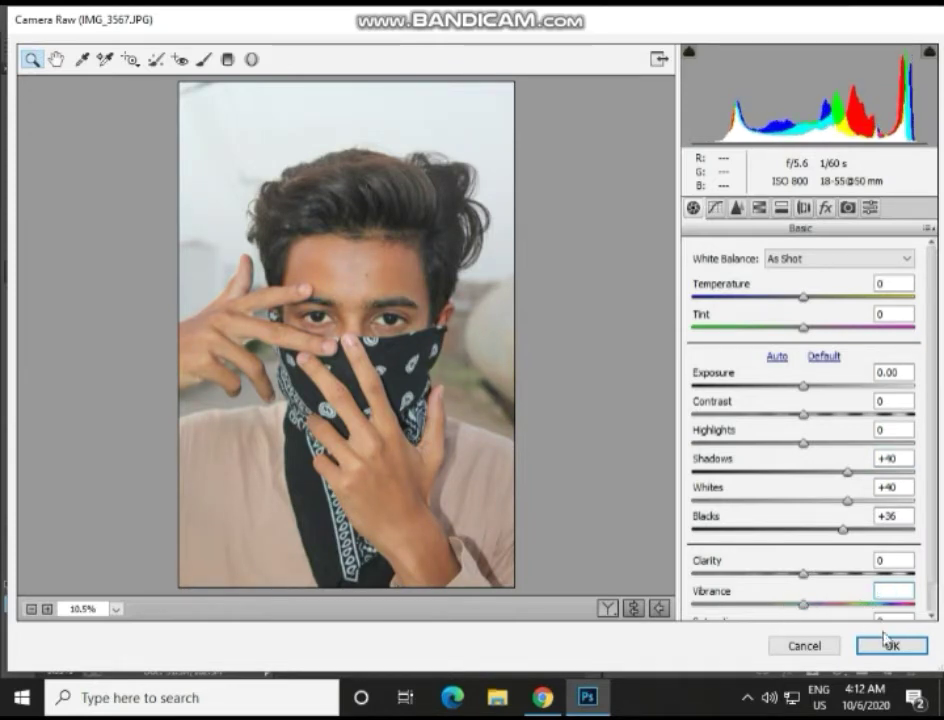
click(887, 643)
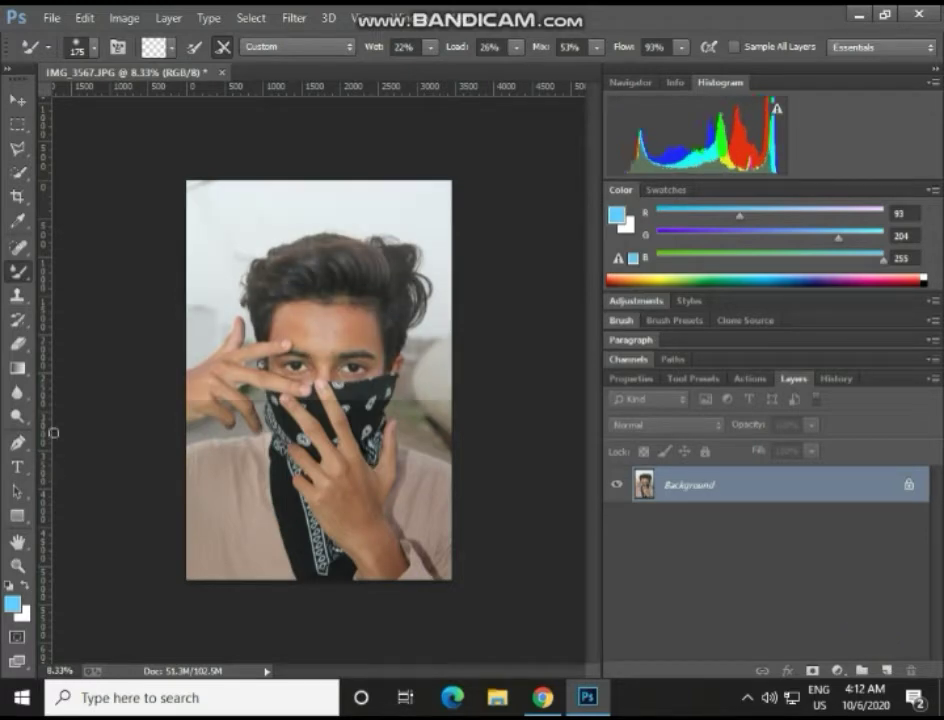
Step: Smooth the skin on the right side of the forehead with the Mixer Brush at size 300
key(ctrl+plus)
key(ctrl+plus)
key(ctrl+plus)
key(ctrl+plus)
key(ctrl+plus)
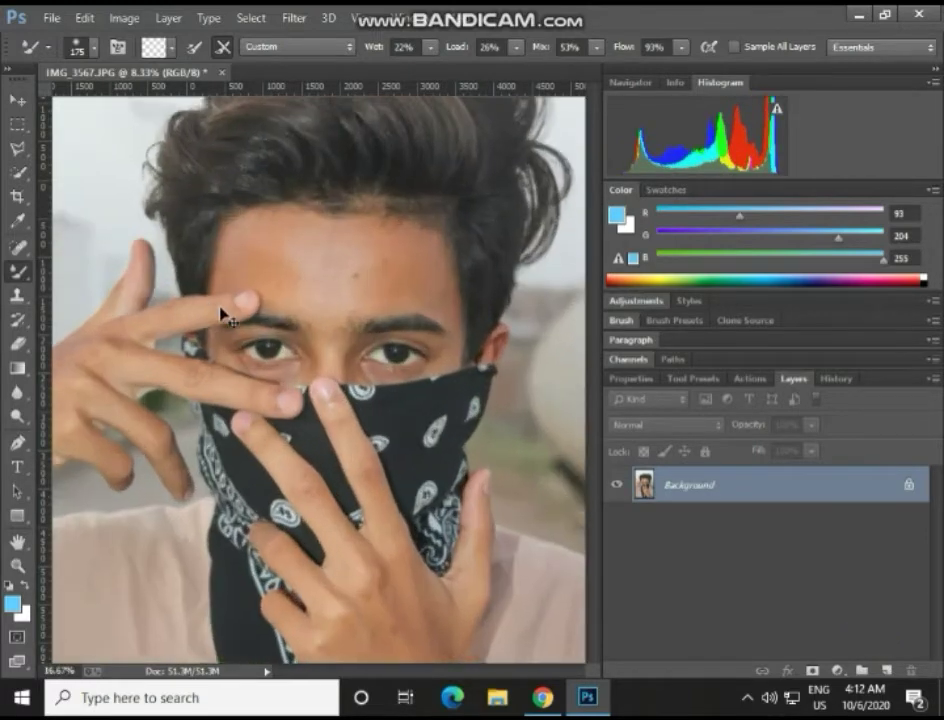
scroll(240, 305, up, 6)
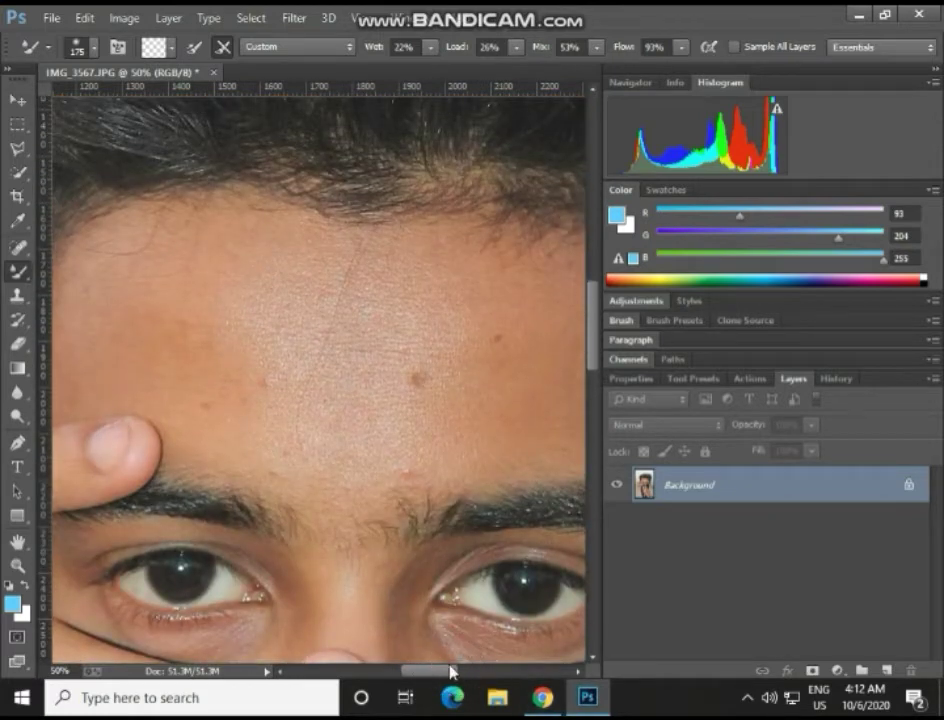
drag(449, 670, 474, 676)
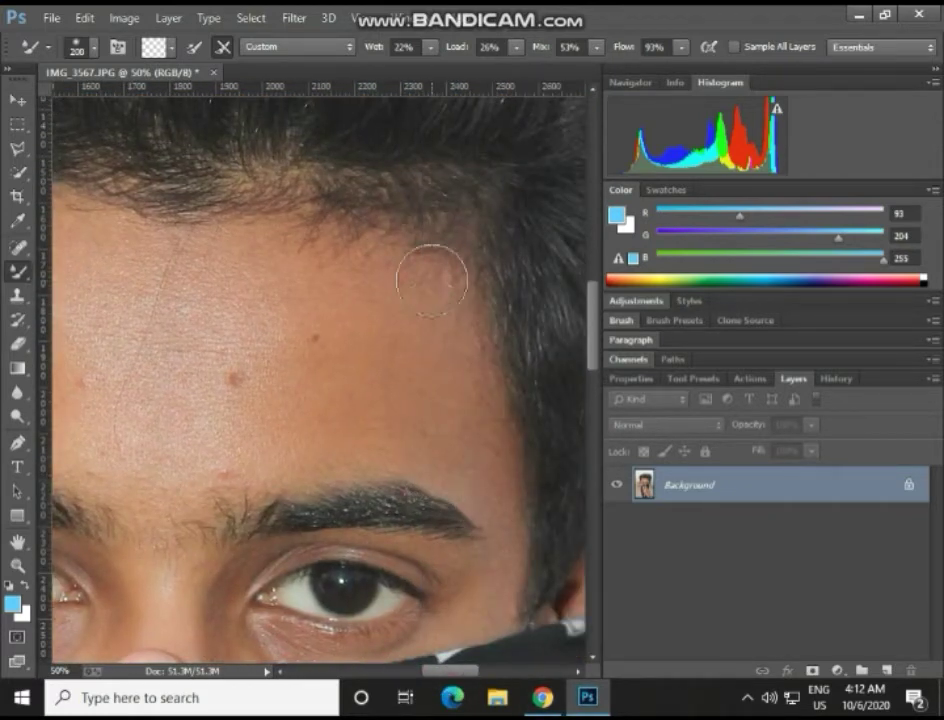
key(bracketright)
key(bracketright)
key(bracketright)
mouse_move(418, 377)
mouse_down()
mouse_move(400, 331)
mouse_move(415, 358)
mouse_move(415, 417)
mouse_move(412, 310)
mouse_up()
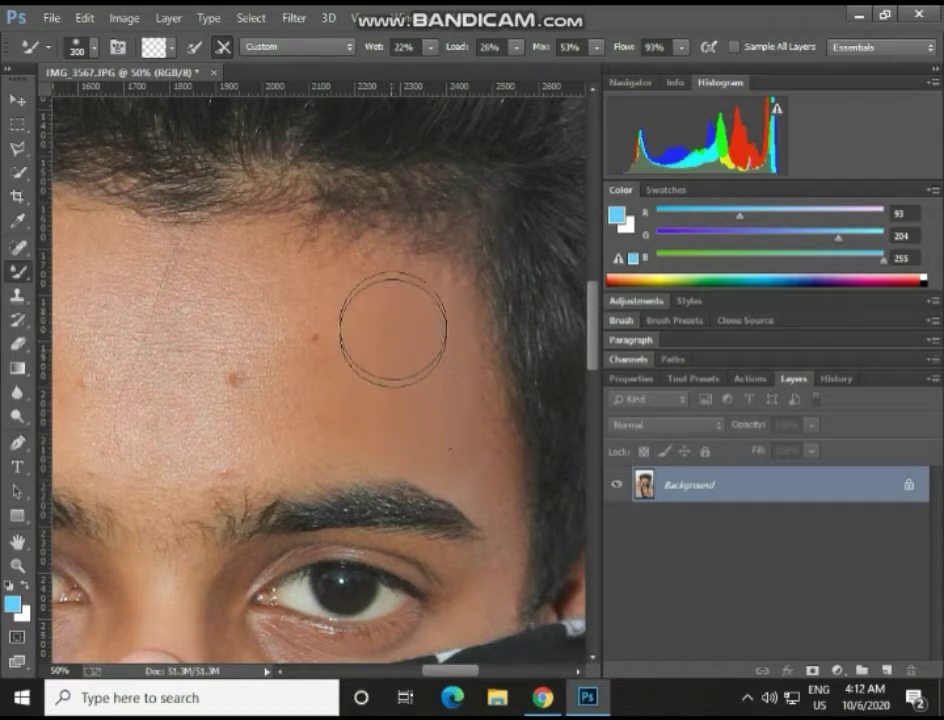
mouse_move(328, 338)
mouse_down()
mouse_move(326, 407)
mouse_move(326, 302)
mouse_move(306, 430)
mouse_up()
Step: Reduce the Mixer Brush to size 60 for blending the skin along the right eyebrow's upper edge
key(bracketleft)
key(bracketleft)
key(bracketleft)
key(bracketleft)
key(bracketleft)
key(bracketleft)
key(bracketleft)
key(bracketleft)
key(bracketleft)
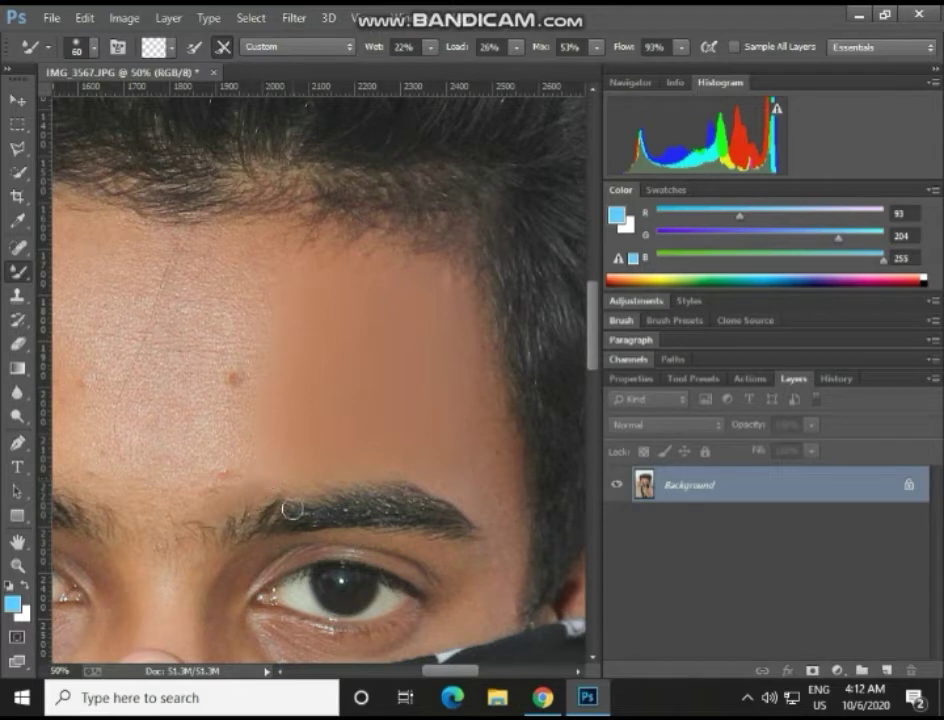
Step: Smooth the right temple between the eyebrow and the hairline with the Mixer Brush at sizes 175 and 125
key(bracketright)
key(bracketright)
key(bracketright)
key(bracketright)
key(bracketright)
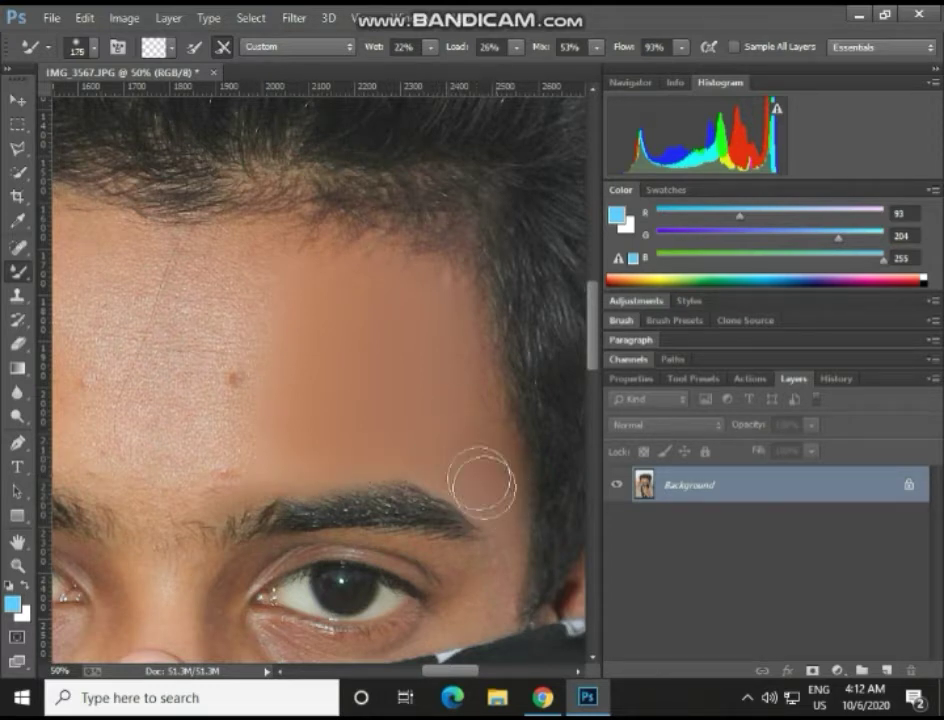
key(bracketleft)
key(bracketleft)
key(bracketleft)
key(bracketright)
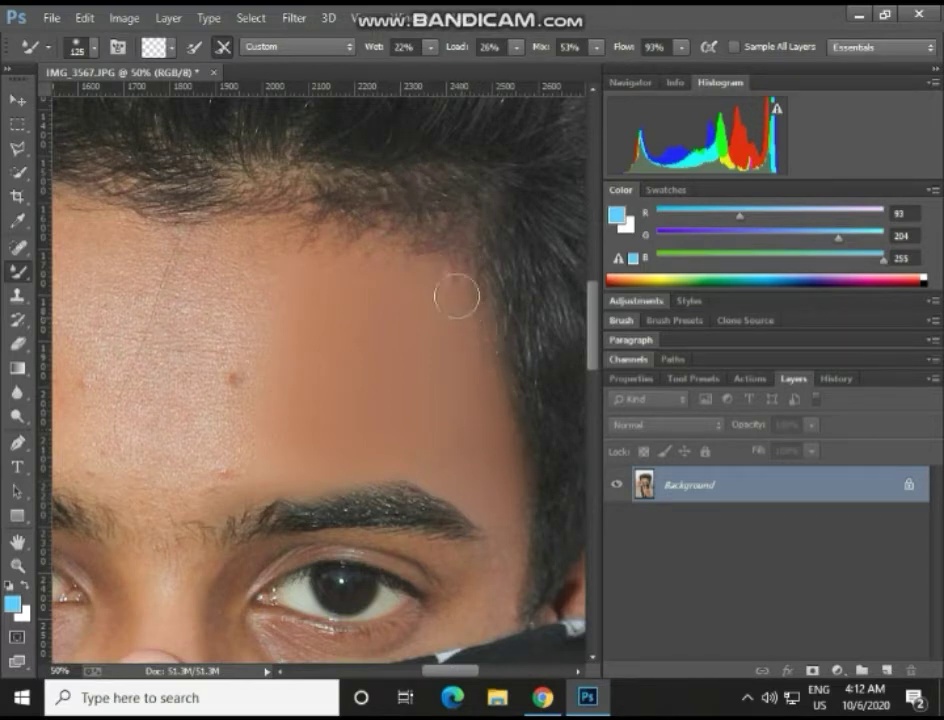
mouse_move(457, 291)
mouse_down()
mouse_move(426, 297)
mouse_move(422, 277)
mouse_move(446, 304)
mouse_move(447, 279)
mouse_move(467, 343)
mouse_move(467, 332)
mouse_move(501, 513)
mouse_up()
Step: Smooth the skin beside the nose and beneath the right eye with the Mixer Brush at size 60
key(bracketleft)
key(bracketleft)
scroll(480, 588, down, 2)
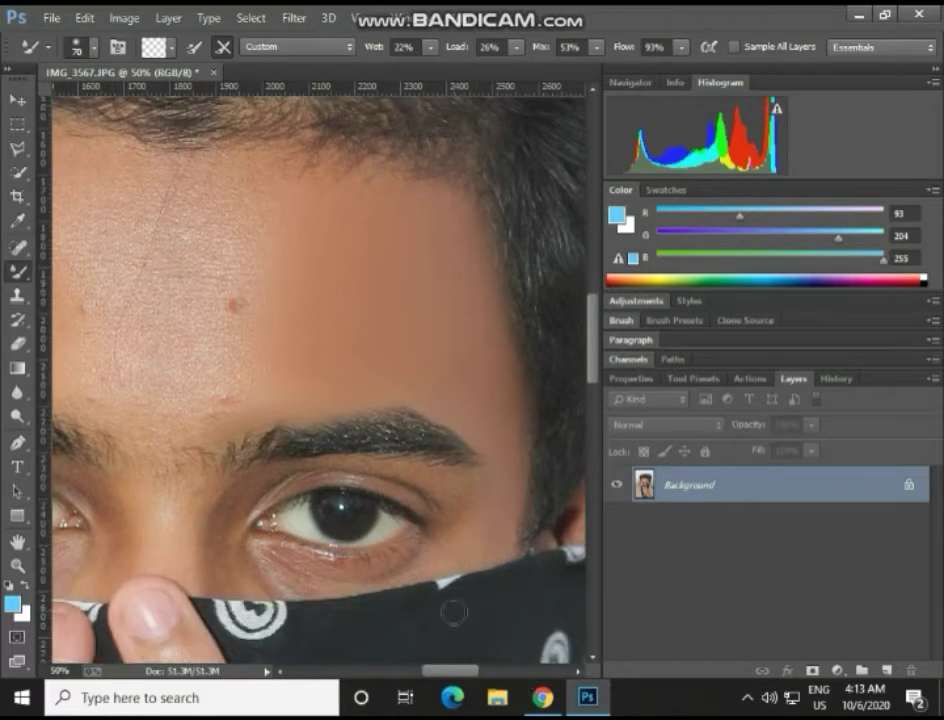
scroll(453, 611, up, 3)
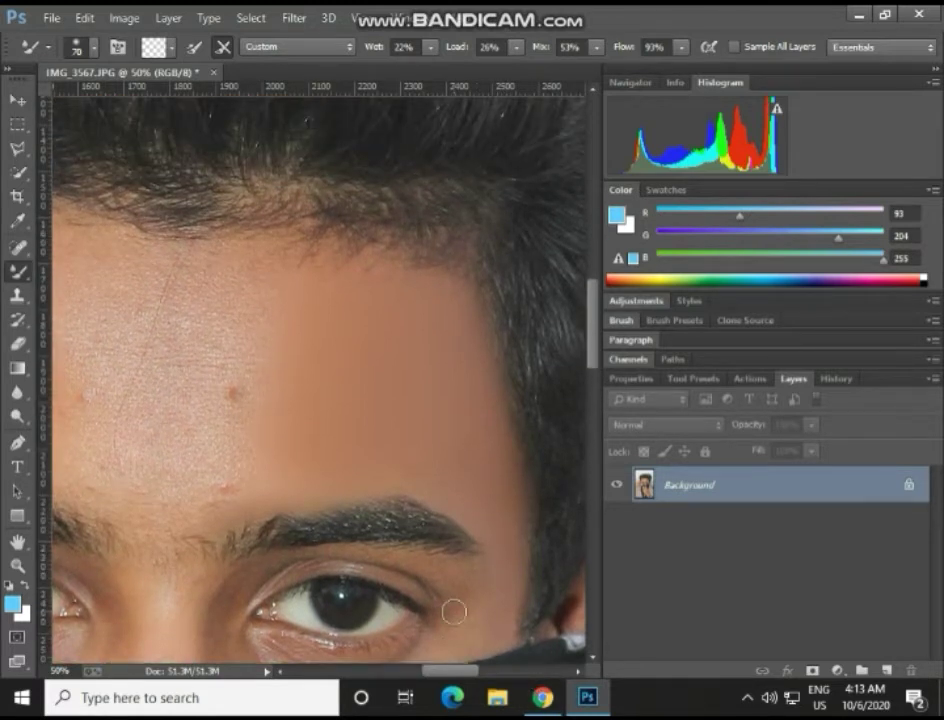
scroll(365, 563, down, 3)
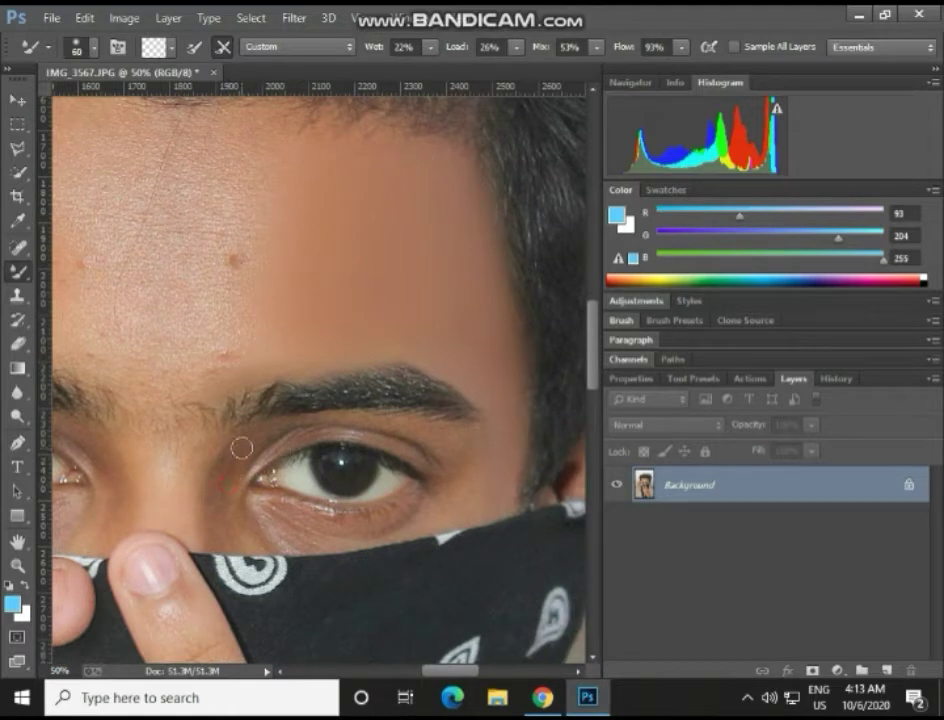
key(bracketright)
key(bracketright)
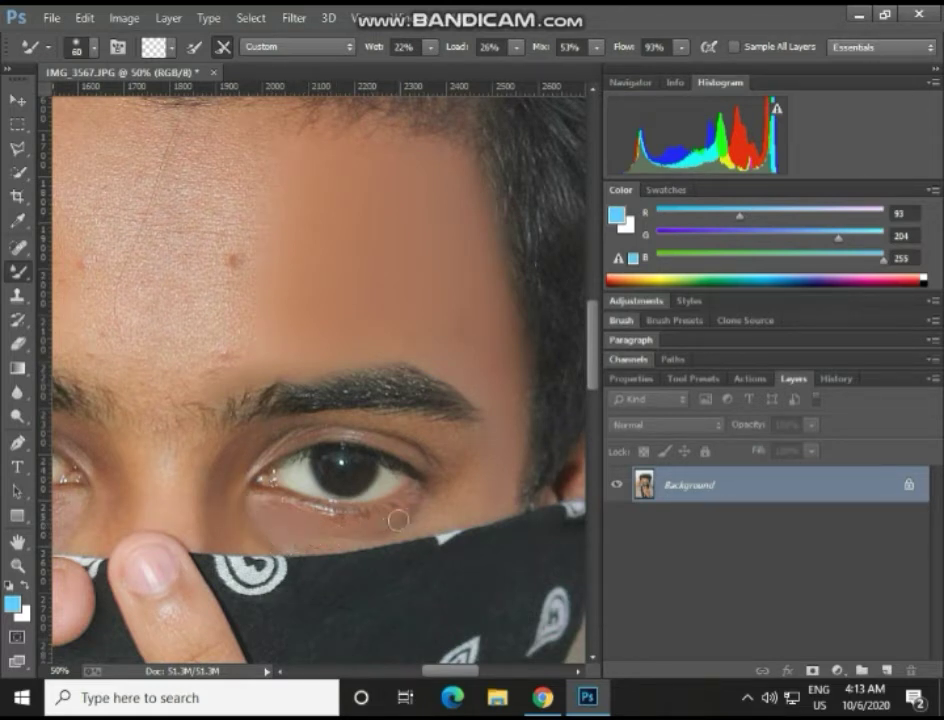
drag(301, 544, 377, 523)
Step: Smooth the skin around the right eye's outer corner and upper lid with the Mixer Brush at sizes 100 and 45
key(bracketright)
key(bracketright)
key(bracketright)
key(bracketleft)
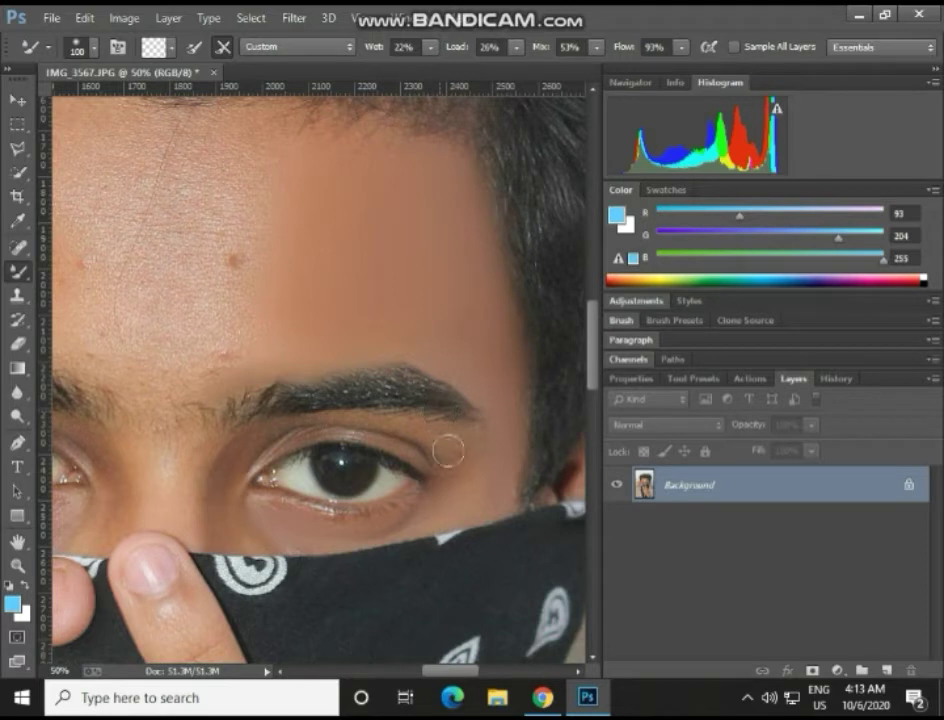
key(bracketleft)
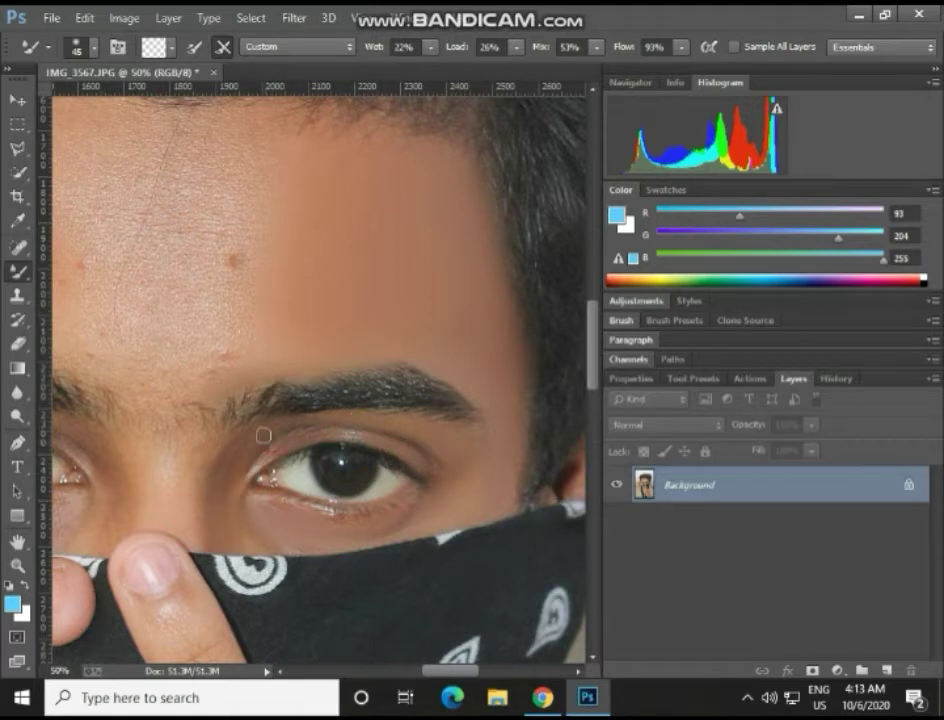
Step: Smooth the central forehead down to the area between the eyebrows with the Mixer Brush at sizes 200 and 150
drag(449, 676, 411, 669)
scroll(360, 295, up, 2)
scroll(360, 295, up, 1)
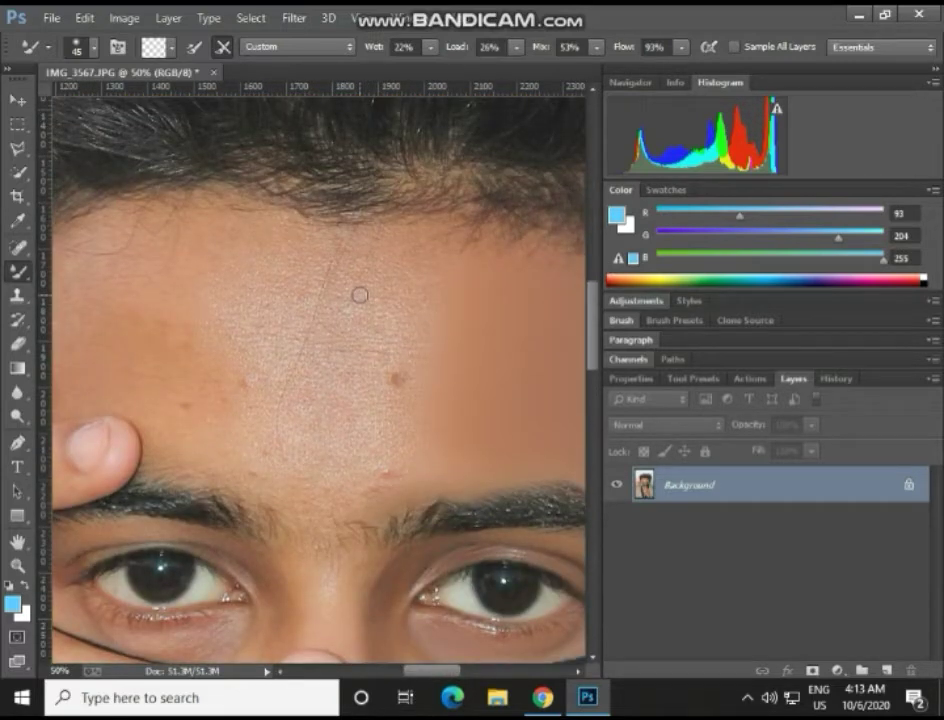
key(bracketright)
key(bracketright)
key(bracketright)
key(bracketright)
key(bracketright)
key(bracketright)
key(bracketright)
key(bracketright)
key(bracketright)
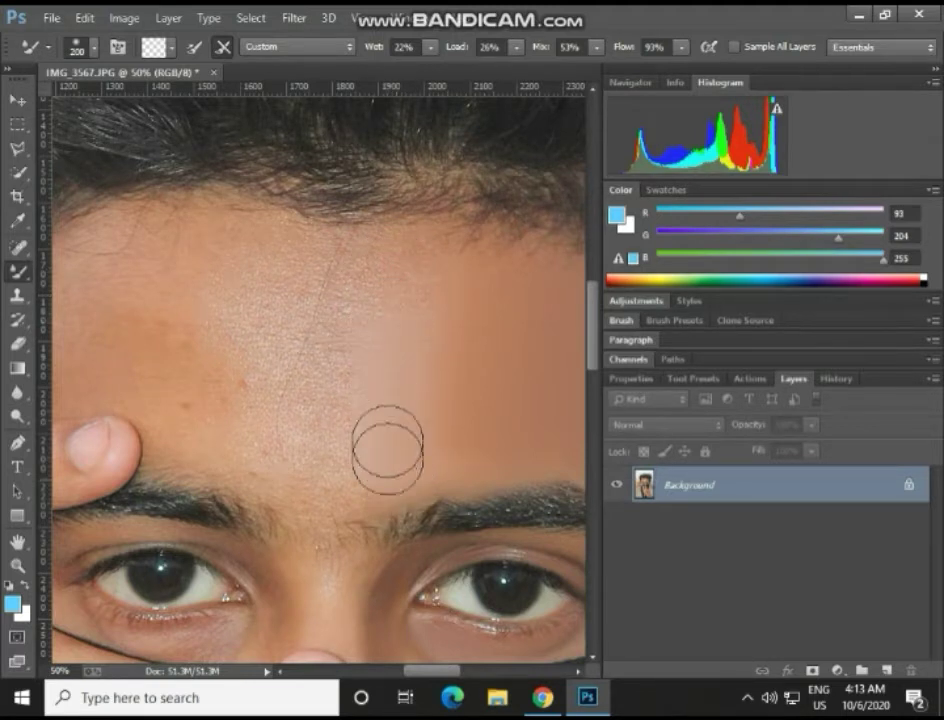
mouse_move(372, 390)
mouse_down()
mouse_move(358, 358)
mouse_move(320, 411)
mouse_move(294, 492)
mouse_move(305, 384)
mouse_move(280, 287)
mouse_move(277, 373)
mouse_move(312, 375)
mouse_move(332, 372)
mouse_move(355, 285)
mouse_move(300, 278)
mouse_move(295, 215)
mouse_move(283, 300)
mouse_up()
key(bracketleft)
key(bracketleft)
key(bracketleft)
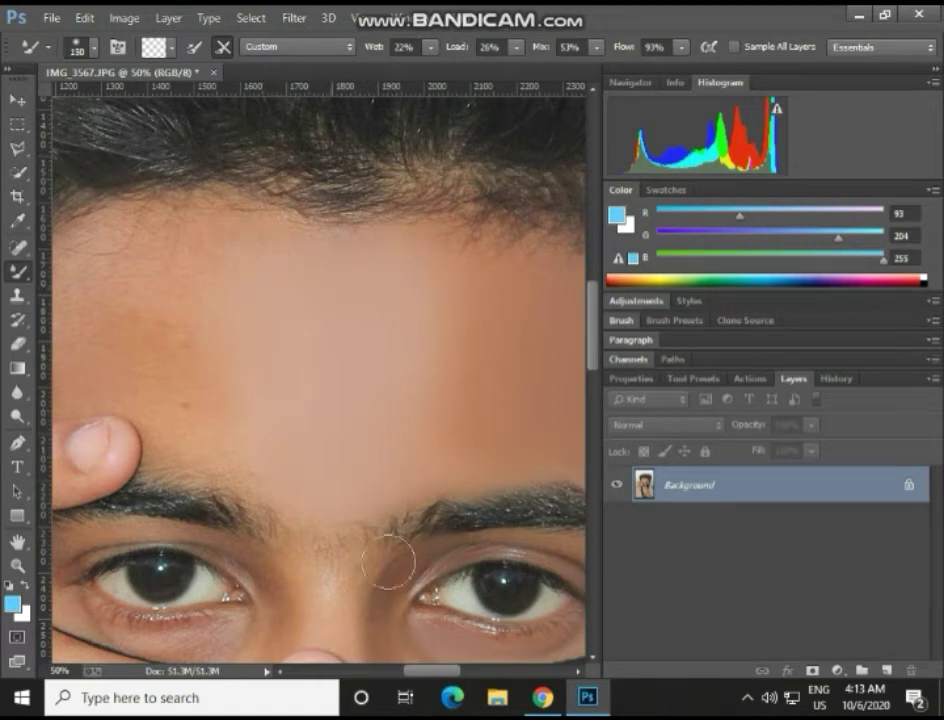
Step: Smooth the left part of the forehead below the hairline with the Mixer Brush at size 250
drag(439, 672, 419, 673)
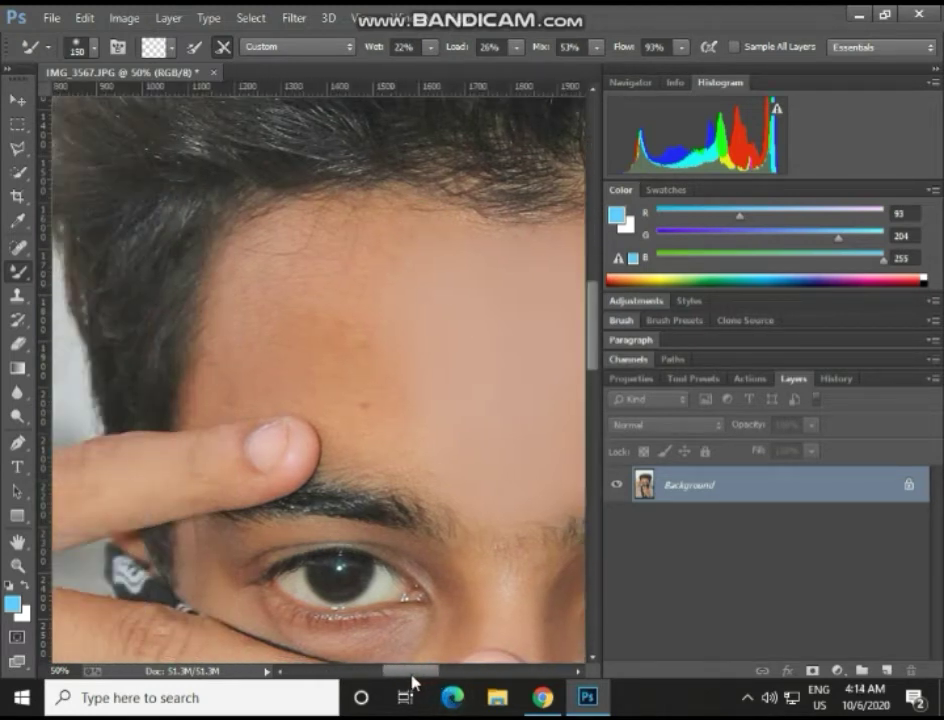
key(bracketright)
key(bracketright)
key(bracketright)
key(bracketright)
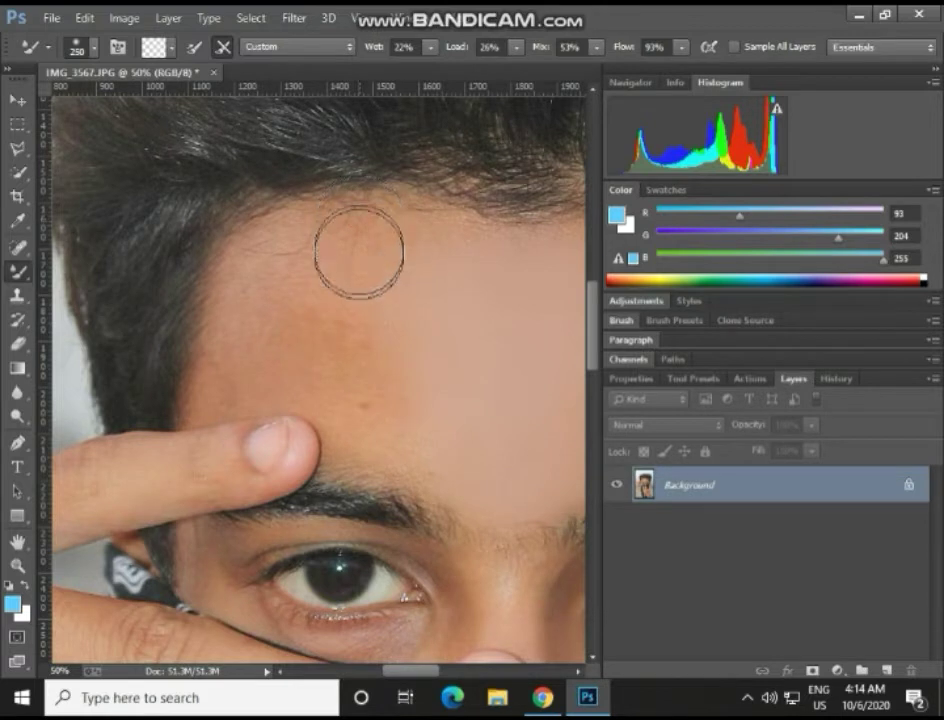
click(376, 276)
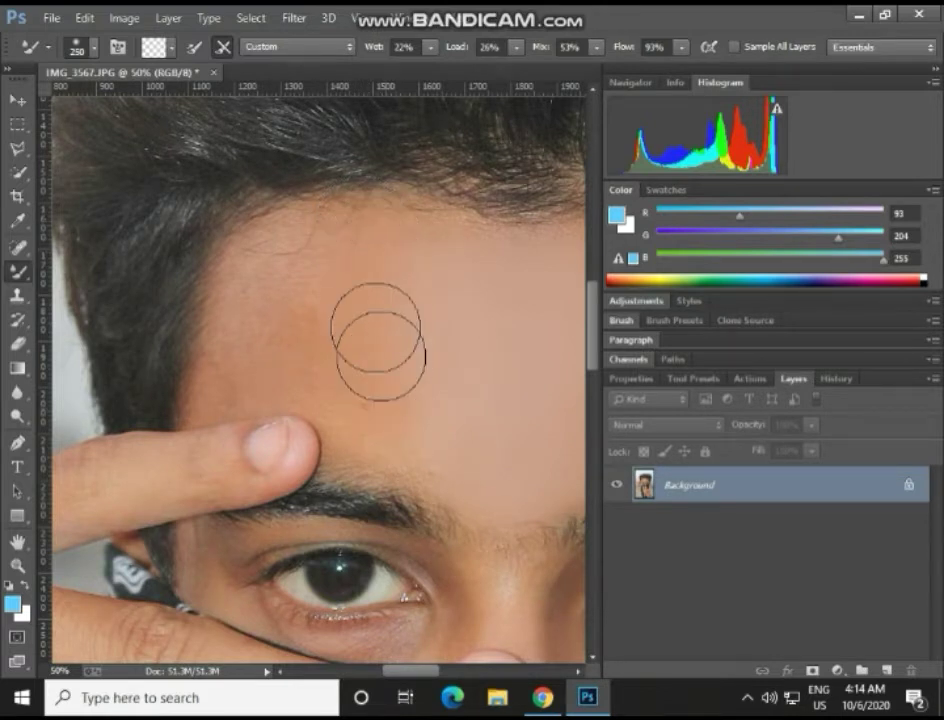
Step: Smooth the skin just above the left eyebrow, beside the fingertip, with the Mixer Brush at size 90
key(bracketleft)
key(bracketleft)
key(bracketleft)
key(bracketleft)
key(bracketleft)
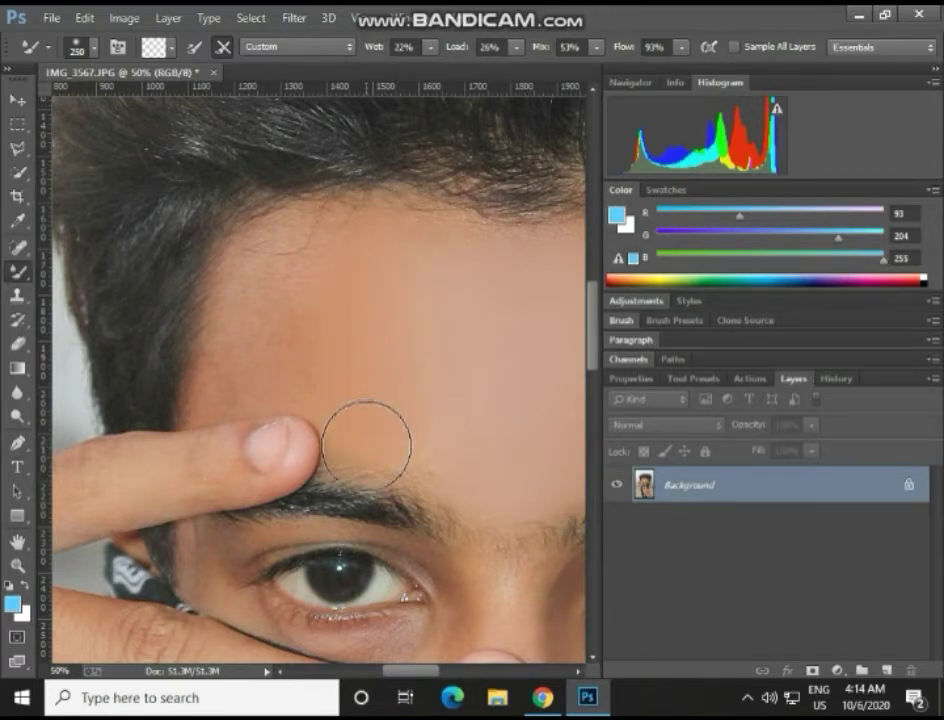
key(bracketright)
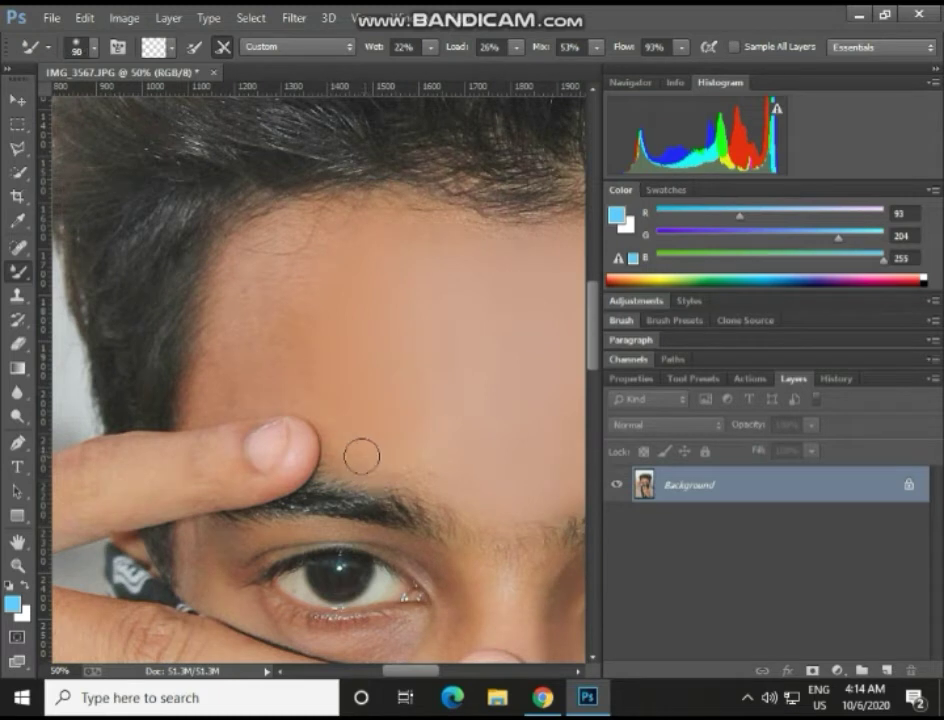
click(354, 449)
key(bracketleft)
key(bracketleft)
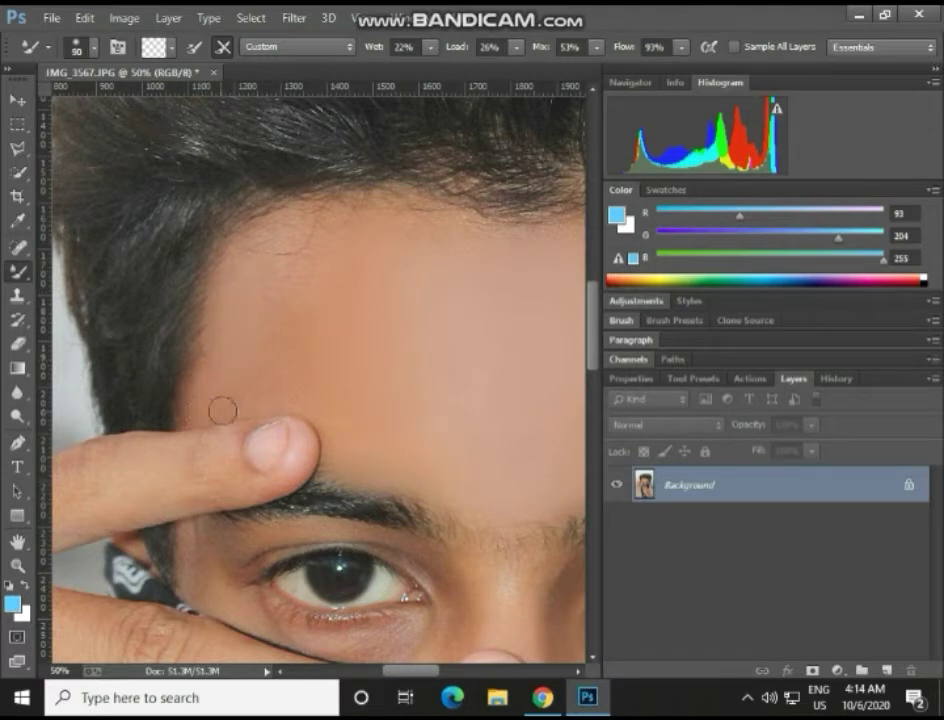
Step: Smooth the outer left forehead along the hairline with the Mixer Brush at size 200
key(bracketright)
key(bracketright)
key(bracketright)
key(bracketright)
key(bracketright)
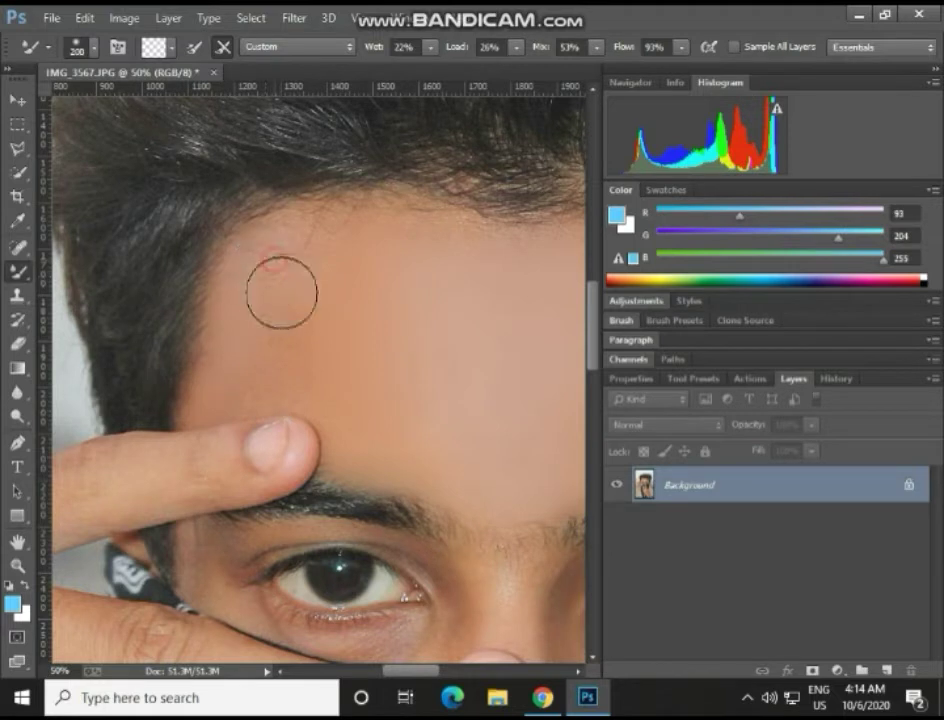
mouse_move(281, 293)
mouse_down()
mouse_move(298, 256)
mouse_move(286, 325)
mouse_move(288, 244)
mouse_move(289, 283)
mouse_move(270, 278)
mouse_move(265, 308)
mouse_up()
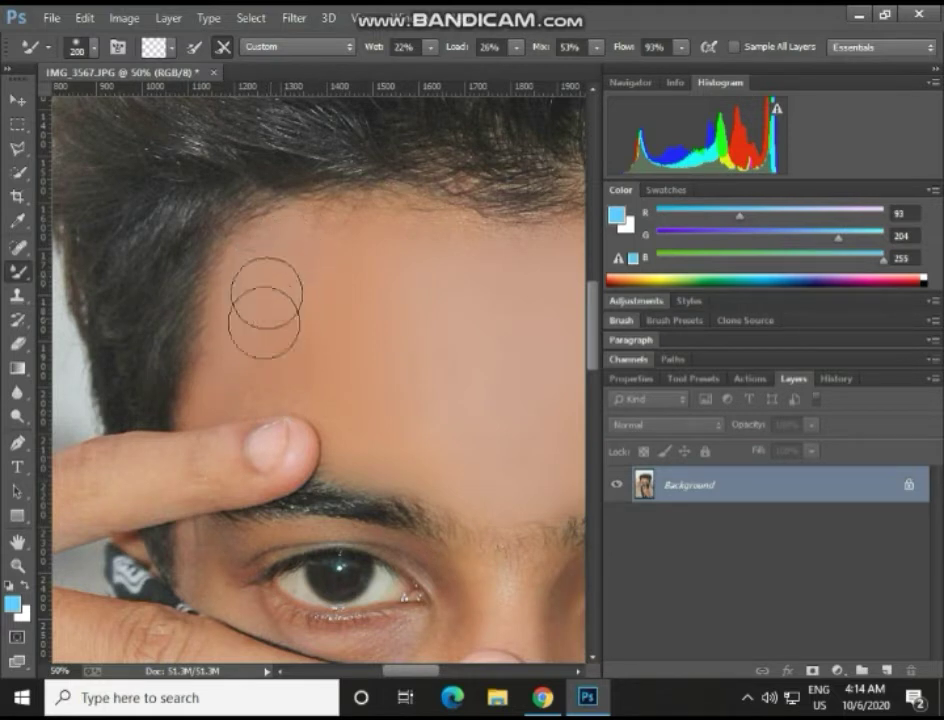
Step: Smooth the strip of forehead skin directly above the index finger with the Mixer Brush at size 100
key(bracketleft)
key(bracketleft)
key(bracketleft)
key(bracketleft)
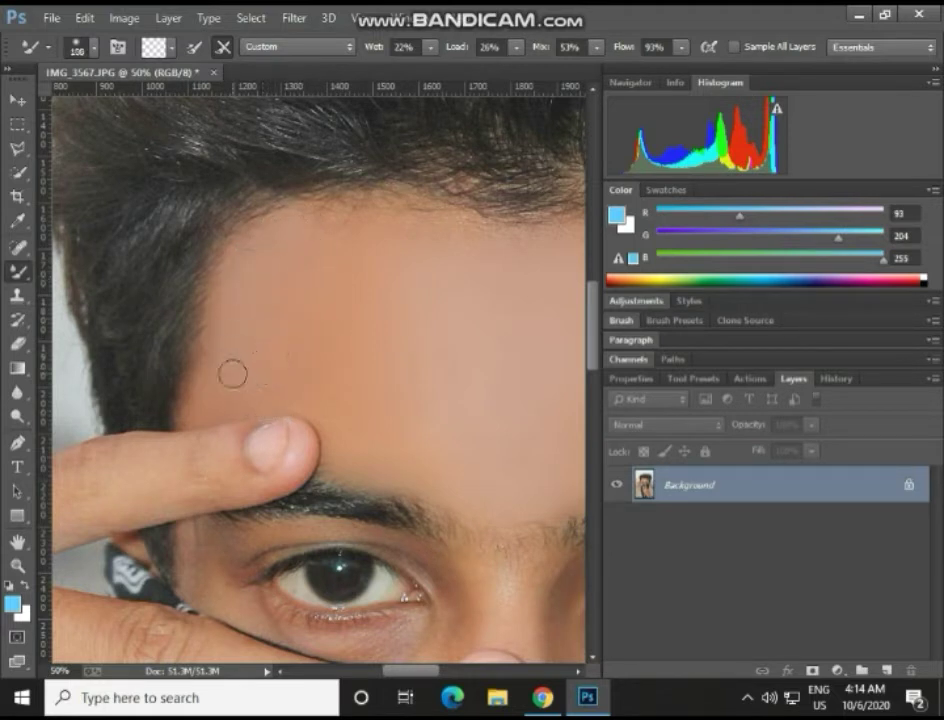
drag(230, 405, 272, 406)
Step: Smooth the skin beside the left eye and on its upper lid with the Mixer Brush, starting at size 50
scroll(208, 404, down, 3)
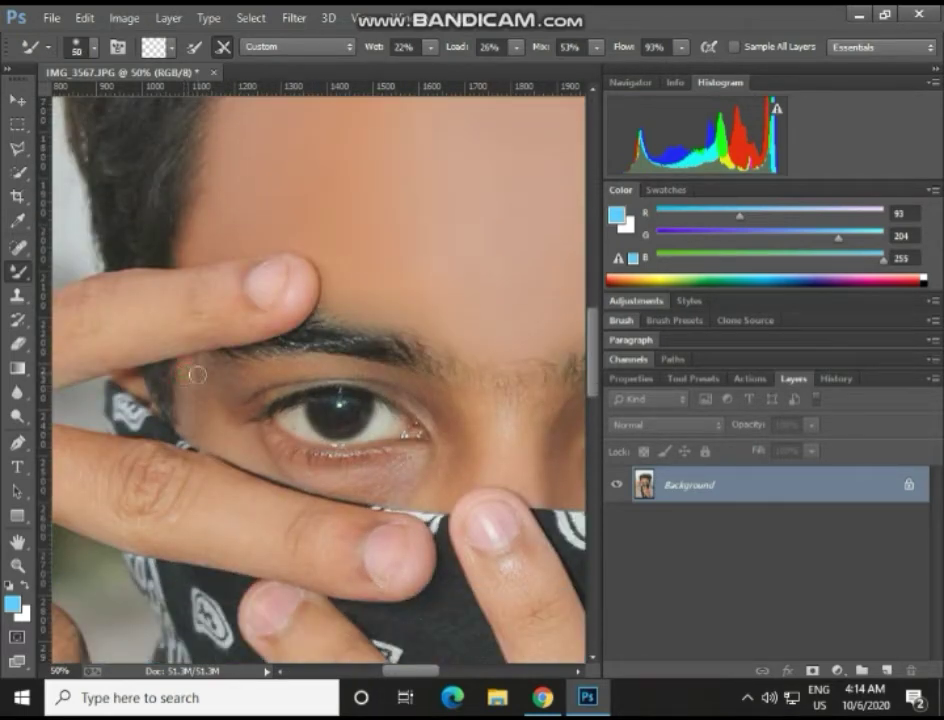
key(bracketright)
key(bracketright)
key(bracketright)
key(bracketleft)
key(bracketleft)
drag(232, 391, 265, 383)
Step: Smooth the skin beneath the left eye down to the scarf with the Mixer Brush at size 90
key(bracketright)
scroll(483, 524, down, 1)
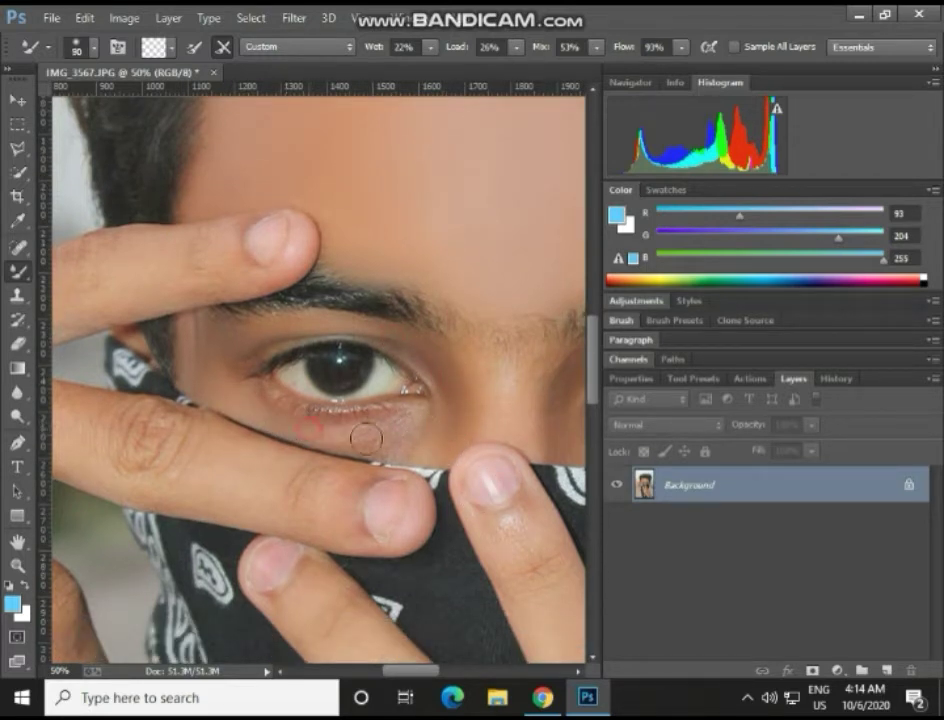
mouse_move(366, 437)
mouse_down()
mouse_move(337, 438)
mouse_move(379, 436)
mouse_move(415, 417)
mouse_move(370, 447)
mouse_move(413, 442)
mouse_up()
Step: Smooth the back of the raised hand beside the face with the Mixer Brush, starting at size 175
key(ctrl+minus)
key(ctrl+minus)
key(ctrl+minus)
key(ctrl+minus)
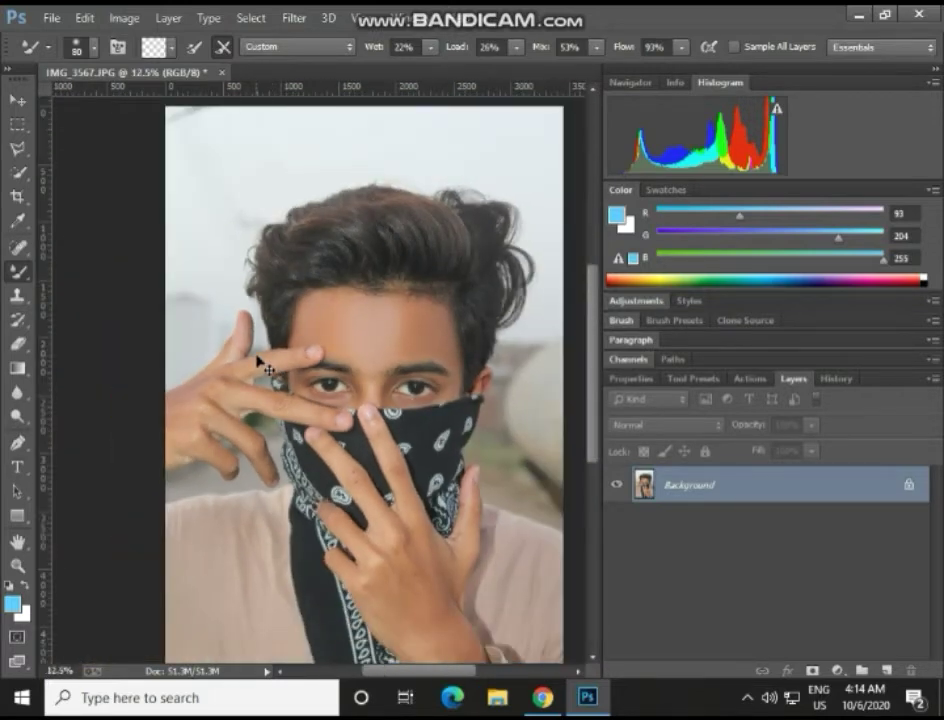
key(ctrl+minus)
key(ctrl+plus)
key(ctrl+plus)
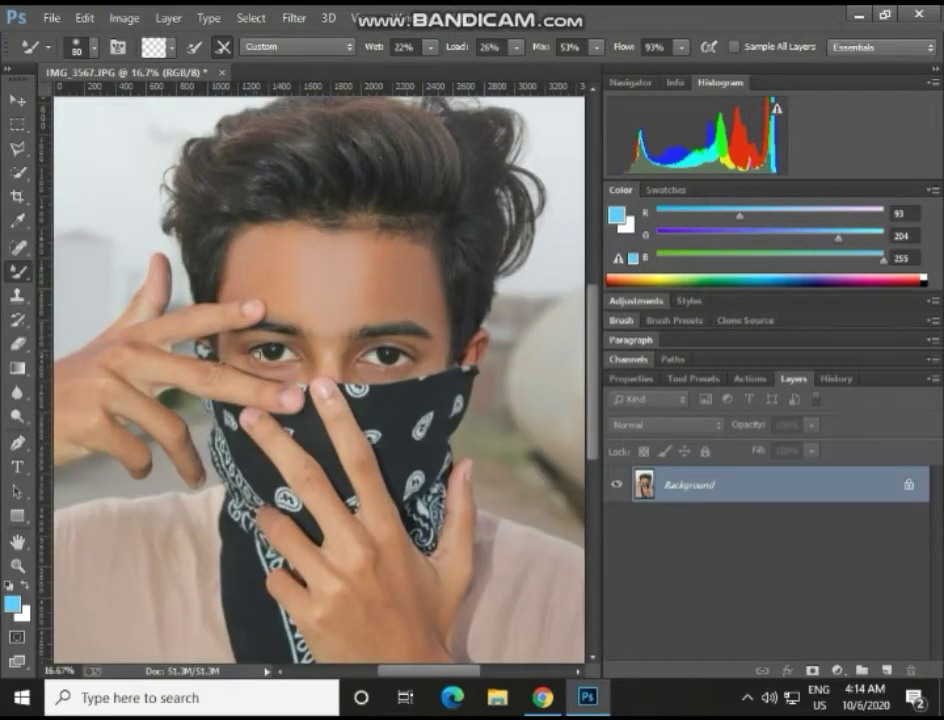
drag(437, 672, 398, 672)
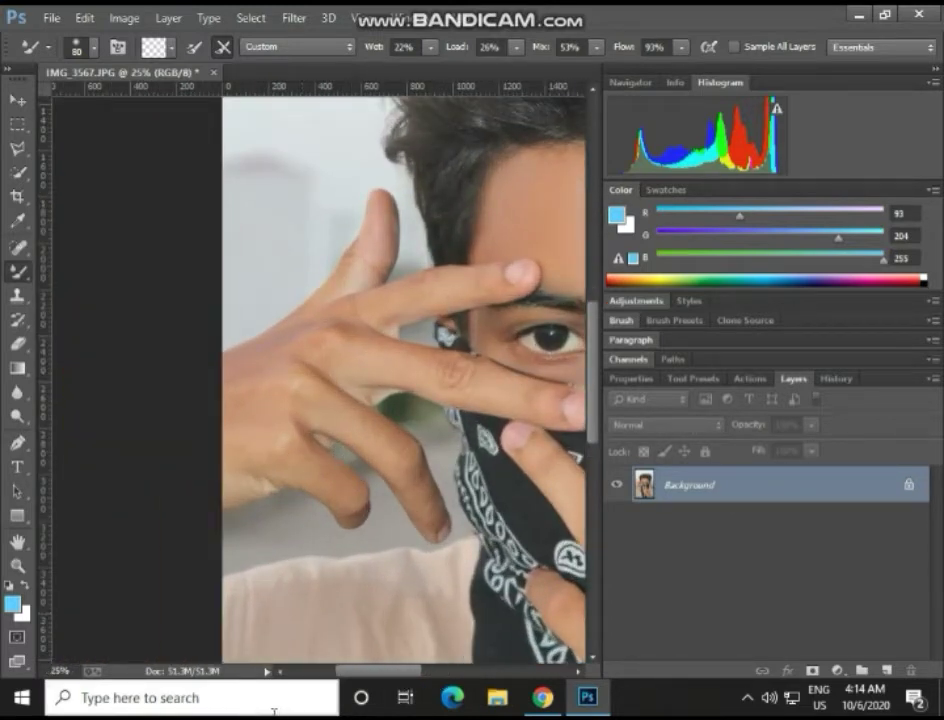
key(bracketright)
key(bracketright)
key(bracketright)
key(bracketright)
key(bracketright)
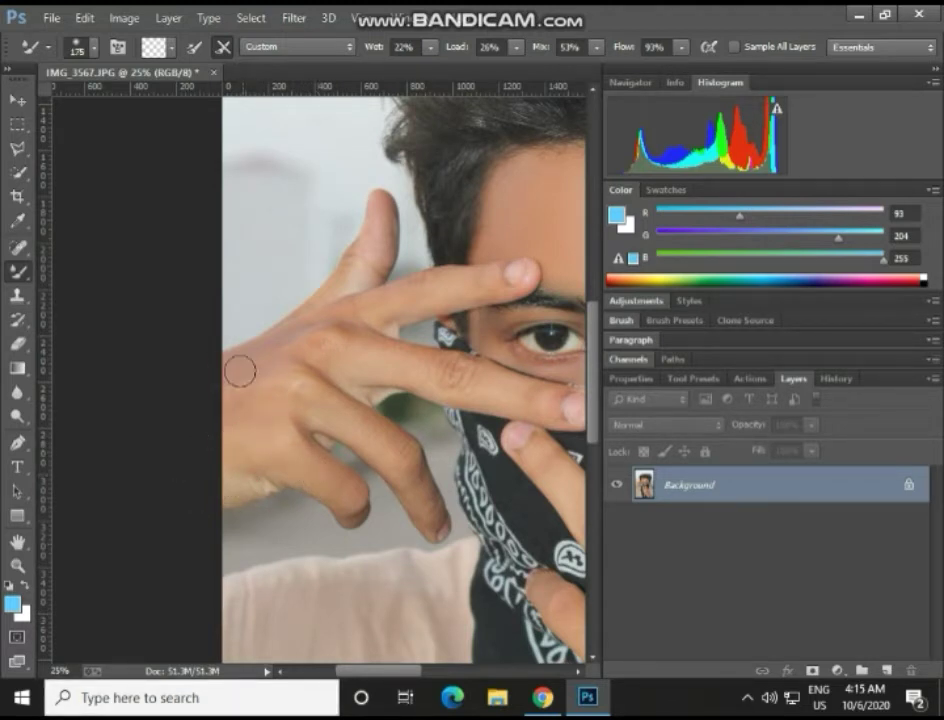
key(bracketright)
mouse_move(284, 383)
mouse_down()
mouse_move(240, 399)
mouse_move(275, 361)
mouse_move(236, 371)
mouse_move(290, 347)
mouse_up()
Step: Smooth the fingers of the raised hand with the Mixer Brush at sizes 175 and 150
key(bracketleft)
key(bracketleft)
key(bracketright)
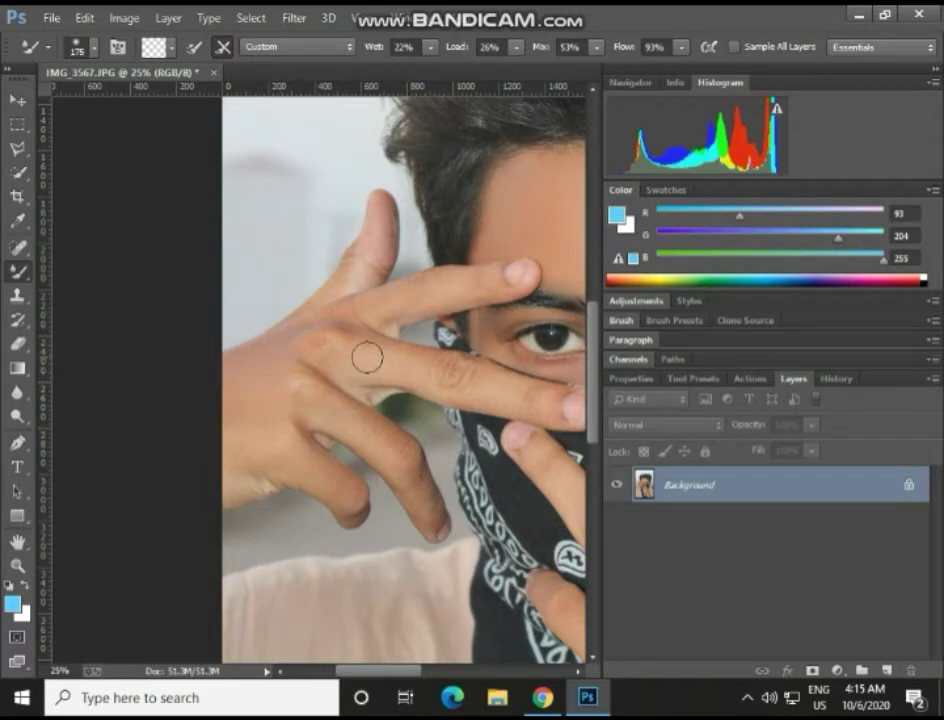
drag(347, 357, 524, 396)
key(bracketleft)
drag(337, 413, 371, 423)
key(bracketleft)
key(bracketright)
drag(303, 452, 341, 490)
mouse_move(367, 313)
mouse_down()
mouse_move(426, 309)
mouse_move(468, 284)
mouse_up()
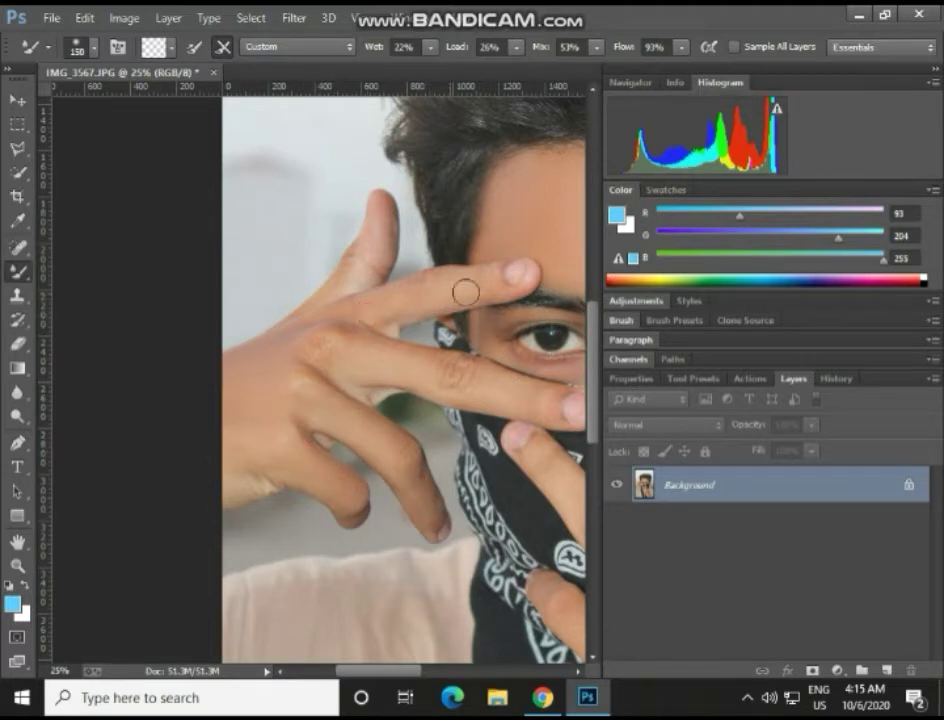
Step: Smooth the base of the raised hand's thumb with the Mixer Brush at size 100
key(bracketleft)
key(bracketleft)
mouse_move(343, 291)
mouse_down()
mouse_move(391, 214)
mouse_move(318, 299)
mouse_up()
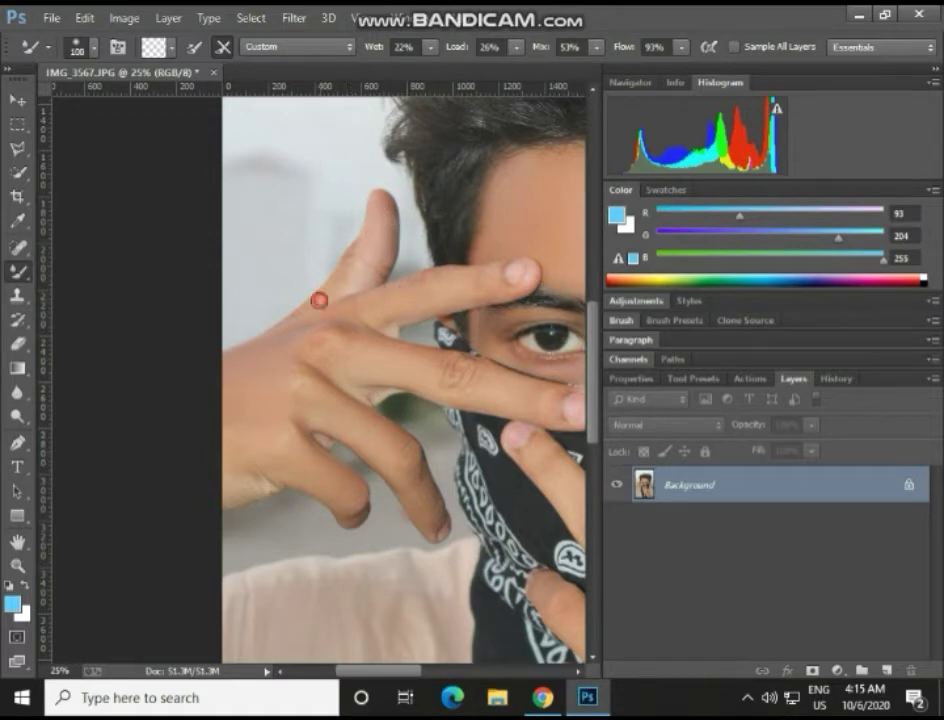
Step: Smooth the fingers of the hand in front of the scarf with the Mixer Brush at size 175
drag(387, 672, 438, 674)
key(bracketright)
key(bracketright)
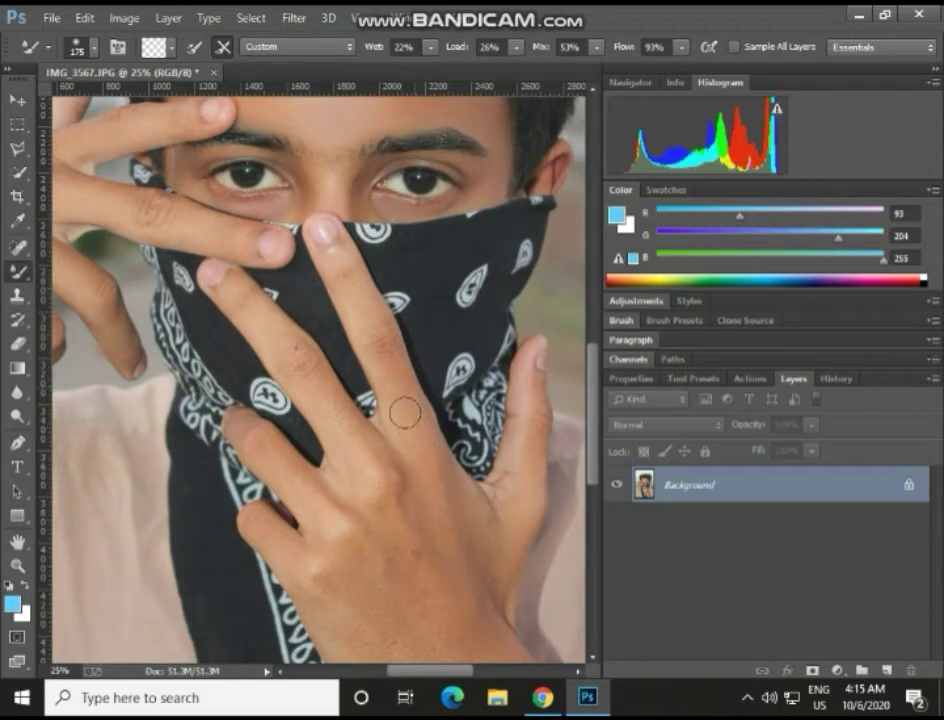
key(bracketright)
key(bracketright)
key(bracketleft)
click(341, 280)
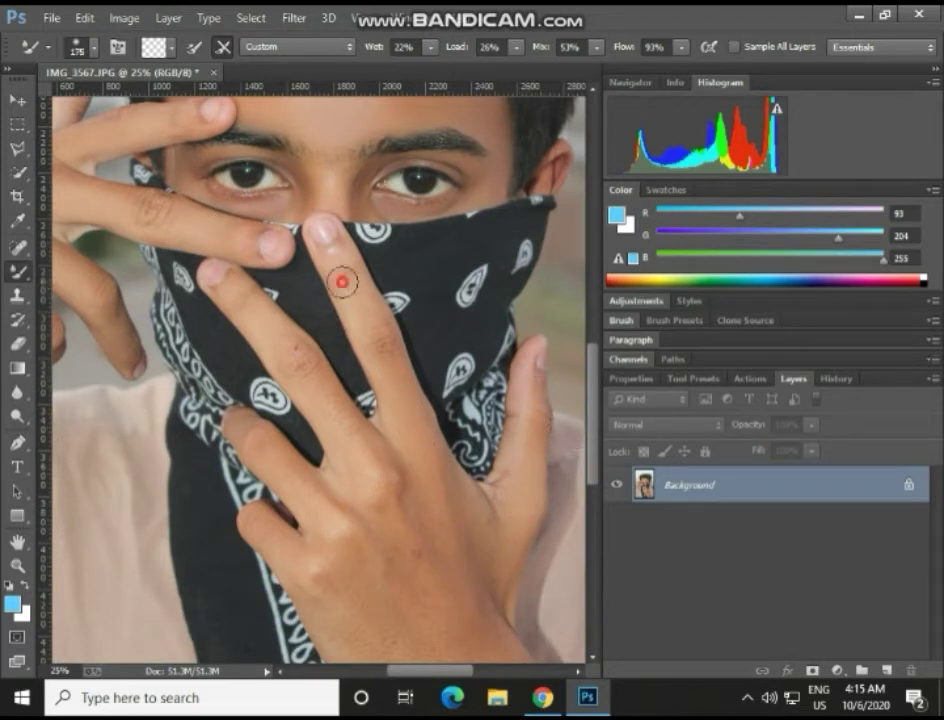
drag(257, 324, 289, 343)
drag(312, 385, 342, 438)
click(276, 455)
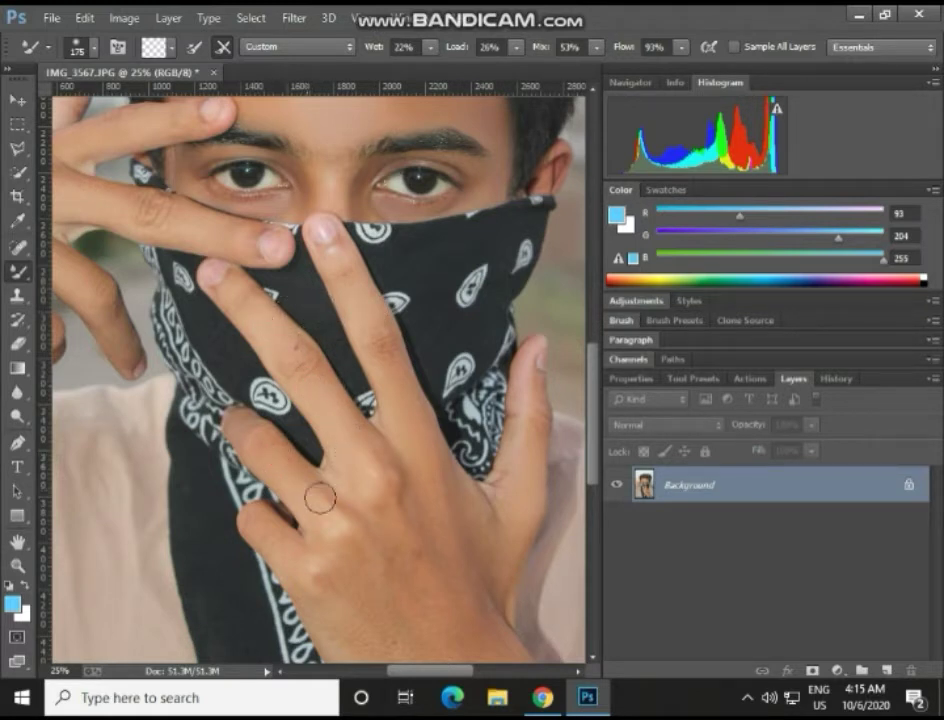
Step: Smooth the back and knuckles of the hand in front of the scarf with the Mixer Brush at sizes 300 and 175
scroll(340, 476, down, 3)
key(bracketright)
key(bracketright)
mouse_move(426, 428)
mouse_down()
mouse_move(460, 548)
mouse_move(460, 466)
mouse_move(477, 616)
mouse_up()
key(bracketright)
mouse_move(379, 476)
mouse_down()
mouse_move(402, 563)
mouse_move(390, 565)
mouse_move(341, 506)
mouse_move(428, 611)
mouse_move(356, 555)
mouse_up()
key(bracketleft)
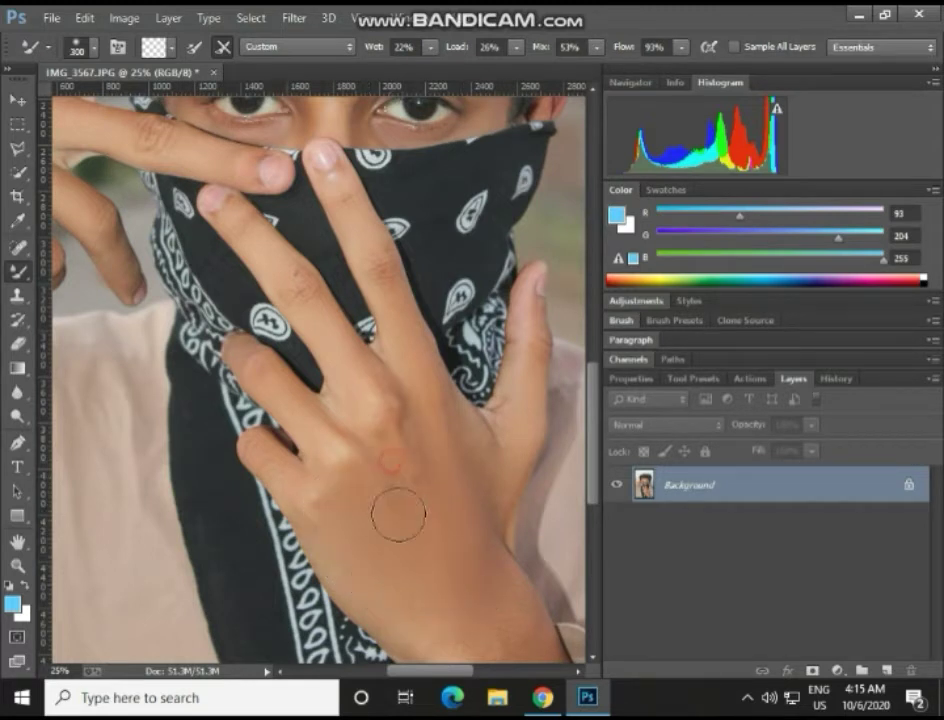
key(bracketleft)
key(bracketleft)
key(bracketleft)
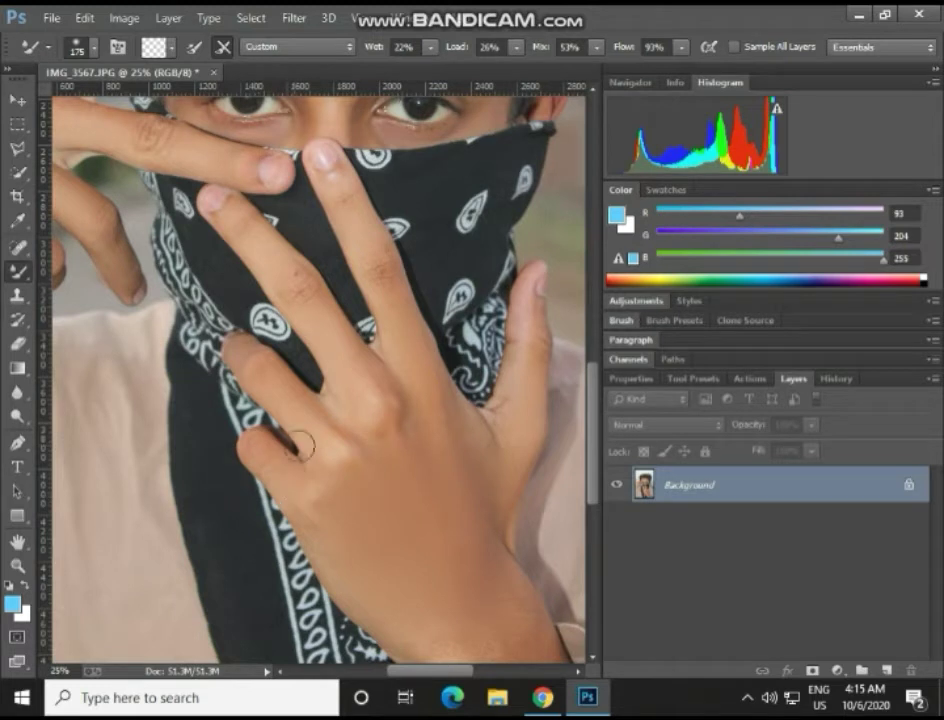
Step: Smooth the front hand's wrist down to the sleeve with the Mixer Brush at sizes 200 and 400
scroll(400, 470, down, 2)
click(514, 510)
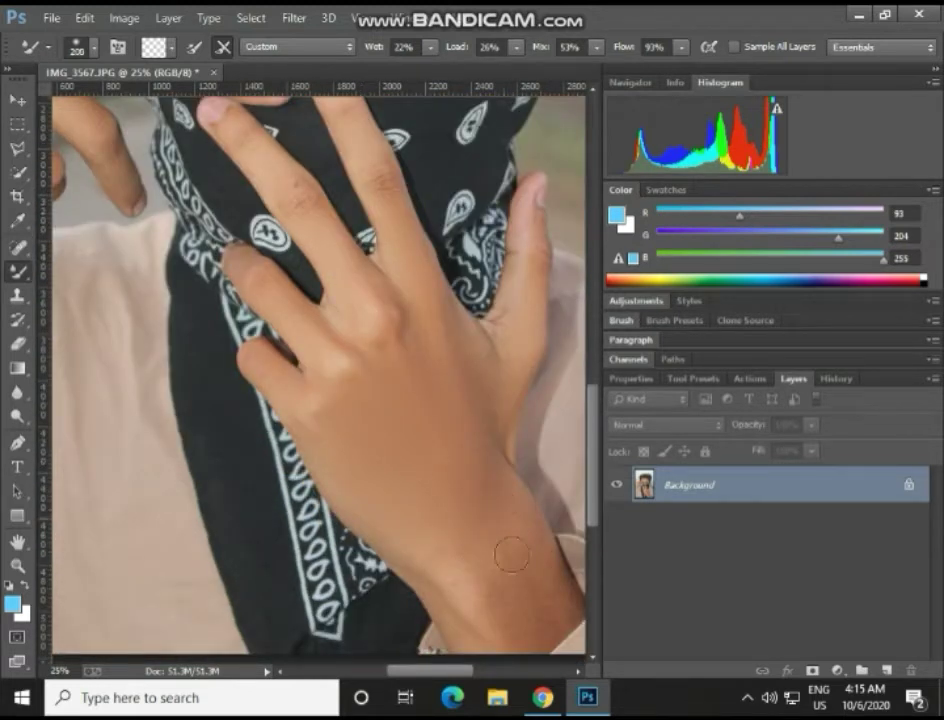
key(bracketright)
scroll(483, 468, down, 2)
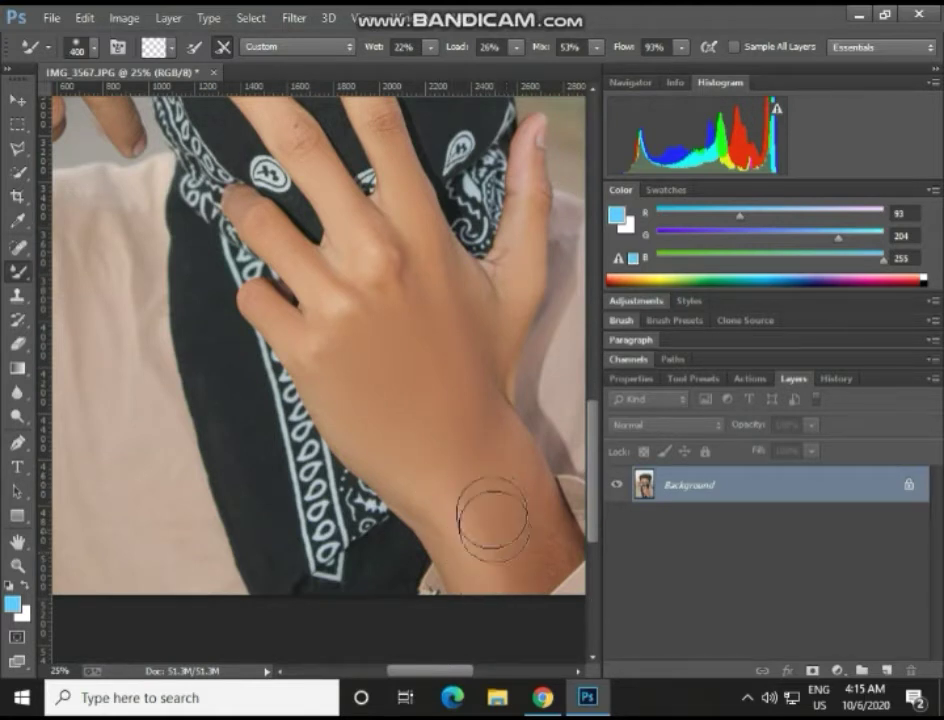
key(bracketright)
key(bracketright)
key(bracketright)
key(bracketleft)
key(bracketleft)
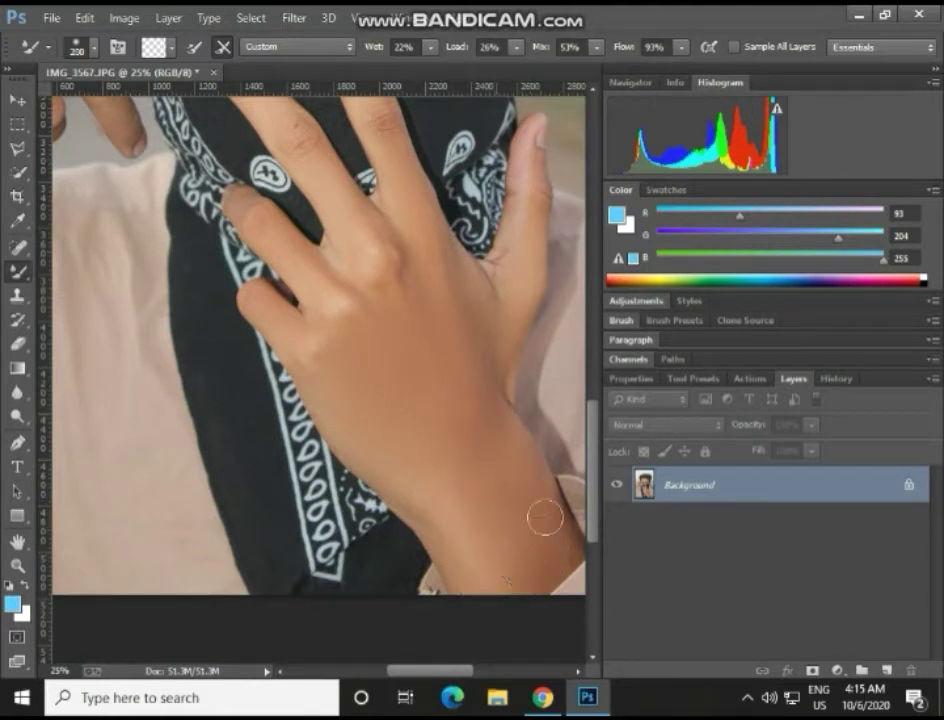
key(bracketleft)
Step: Open the photo in the Camera Raw filter and set Blacks to -10 and Whites to +20
key(ctrl+minus)
key(ctrl+minus)
key(ctrl+minus)
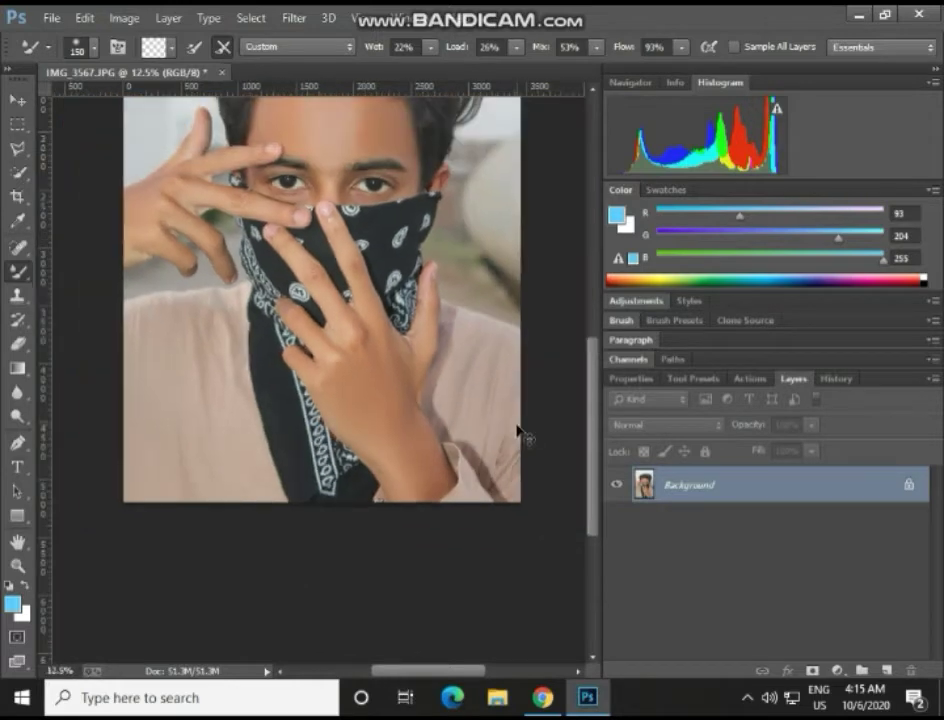
key(0)
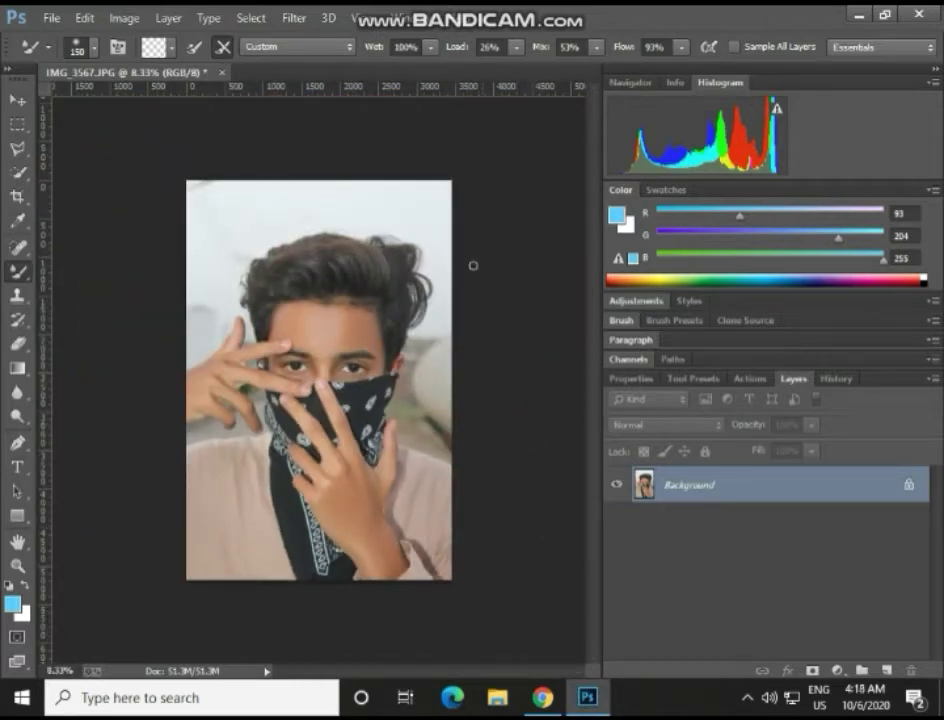
click(303, 19)
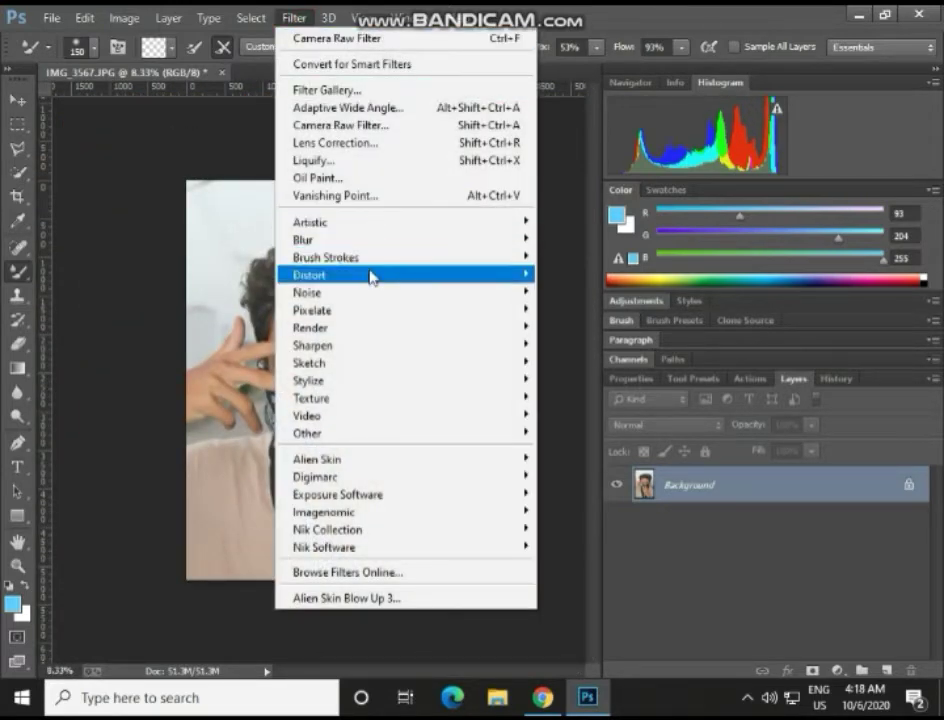
click(362, 125)
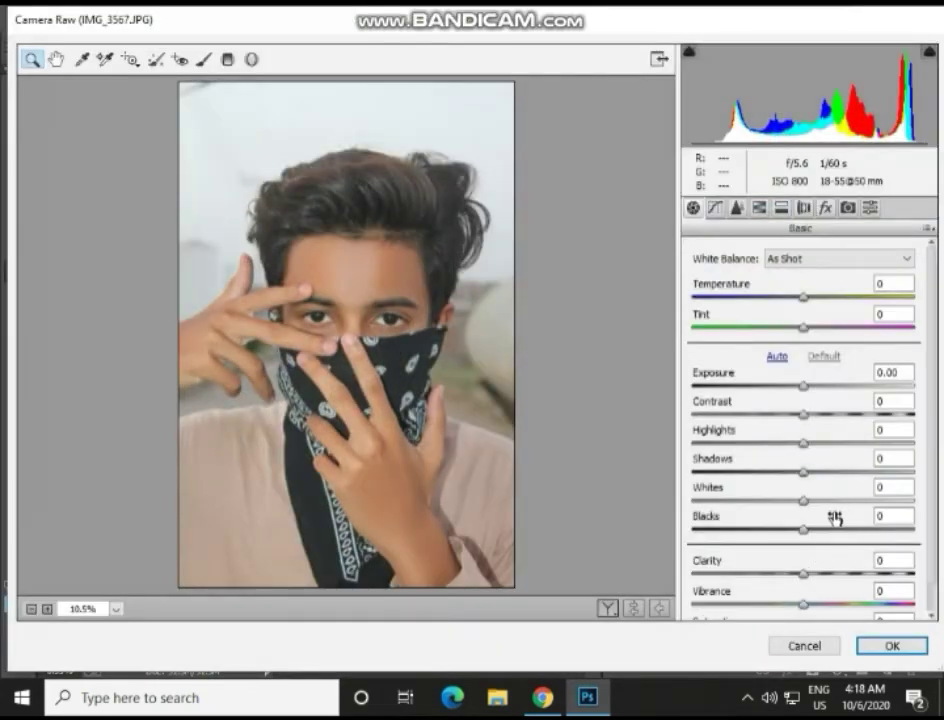
drag(803, 529, 826, 508)
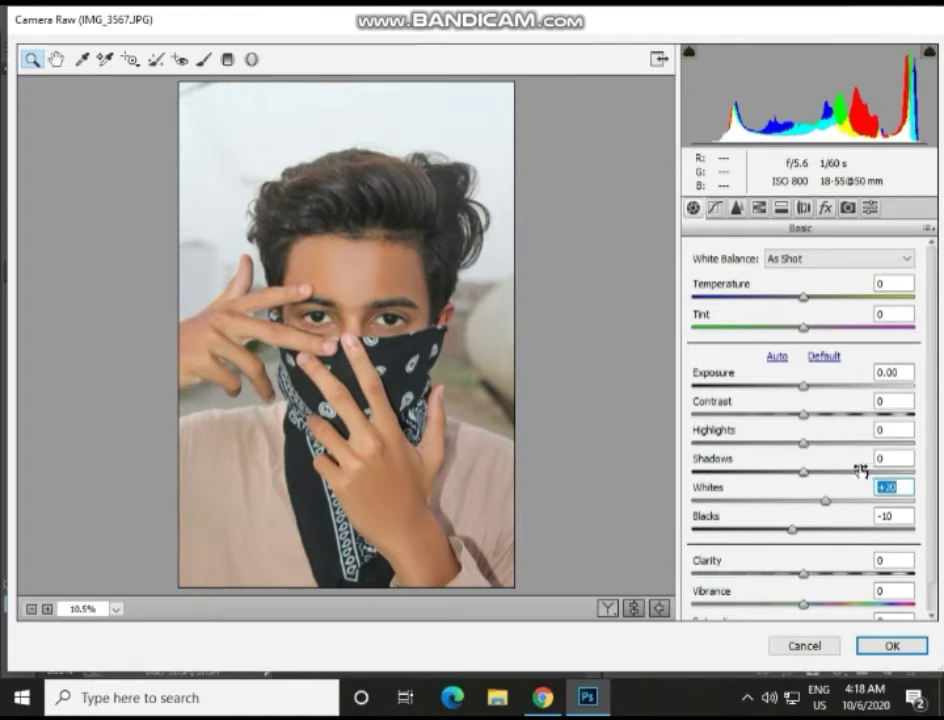
Step: Raise the Shadows to +93 in Camera Raw
drag(860, 470, 941, 472)
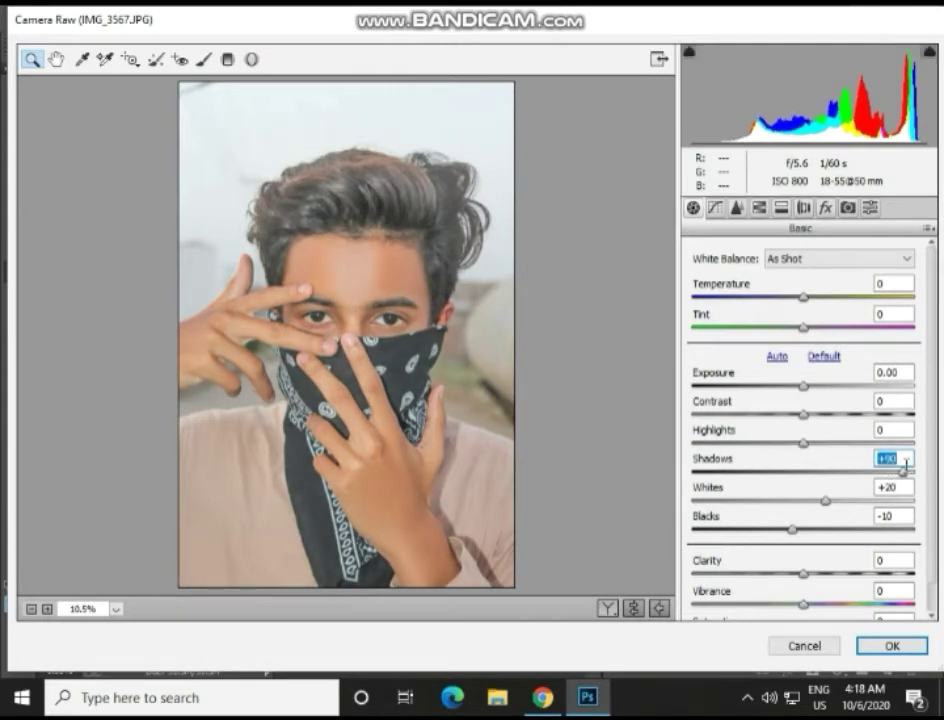
drag(903, 474, 908, 476)
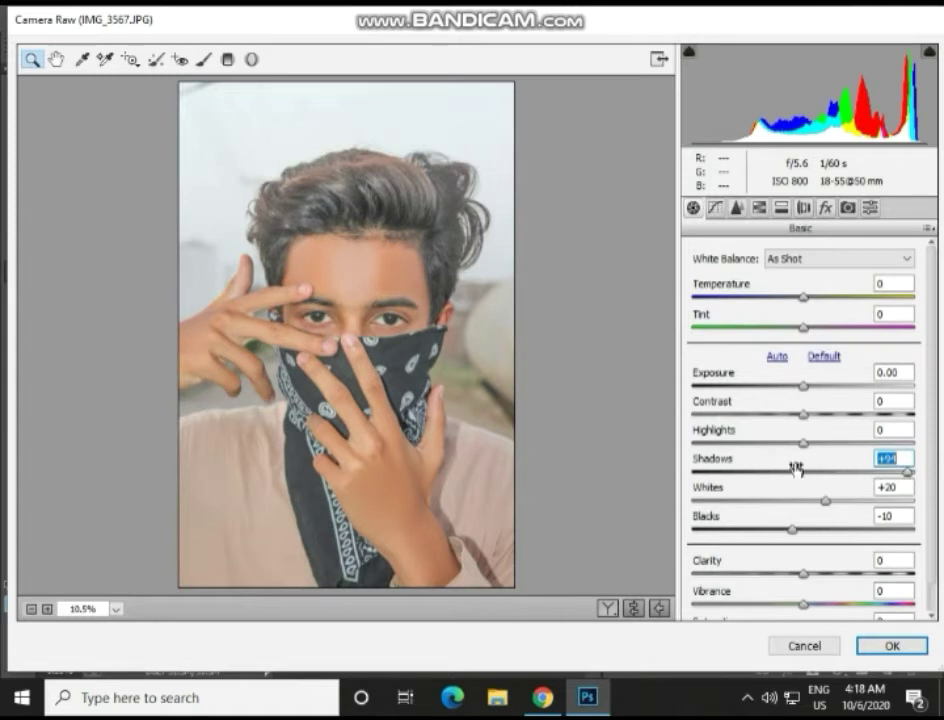
key(Down)
key(Down)
key(Down)
key(Up)
key(Up)
Step: Lower the Highlights to -71 in Camera Raw
click(796, 440)
key(shift+Down)
key(shift+Down)
key(shift+Down)
key(shift+Down)
key(shift+Down)
key(shift+Down)
key(shift+Down)
key(shift+Down)
key(shift+Down)
drag(782, 442, 724, 442)
click(784, 413)
key(shift+Up)
key(shift+Up)
key(shift+Up)
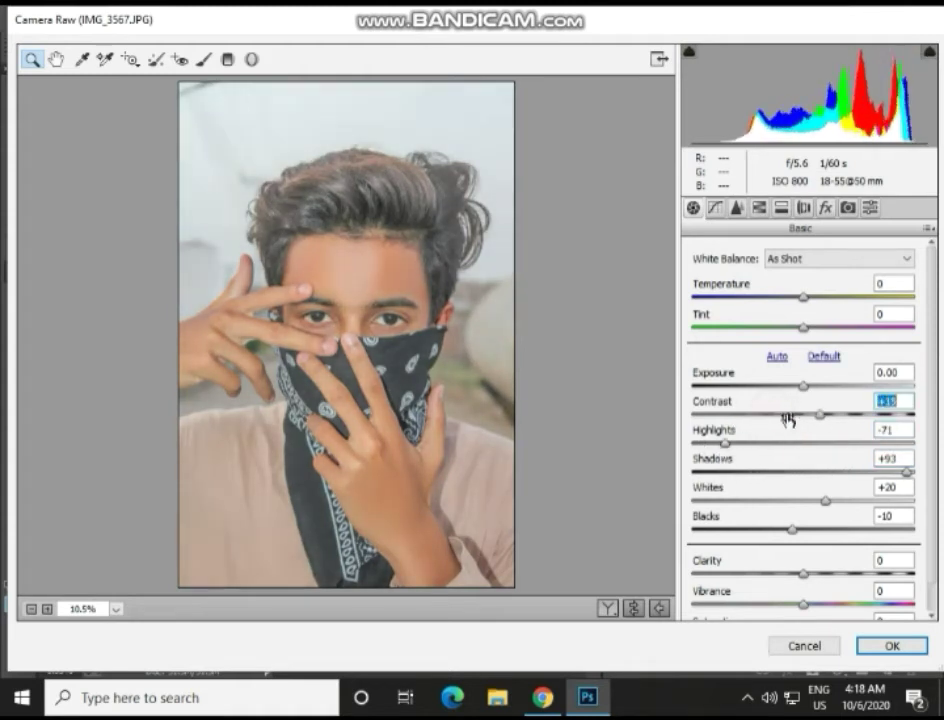
key(BackSpace)
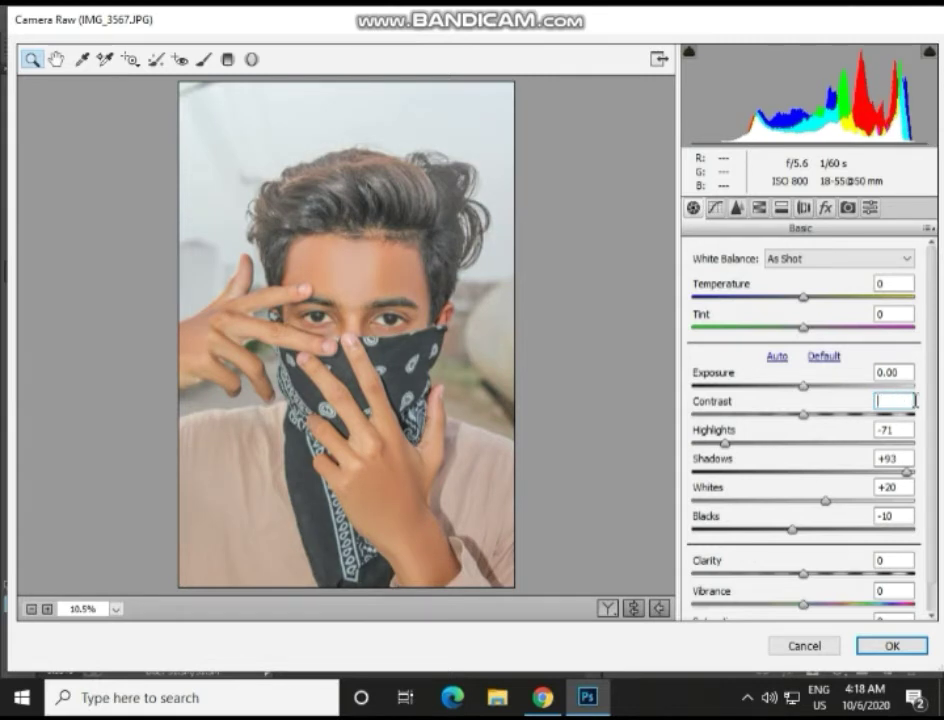
Step: Set Clarity to +43 and Saturation to +80 in the basic Camera Raw adjustments
click(803, 575)
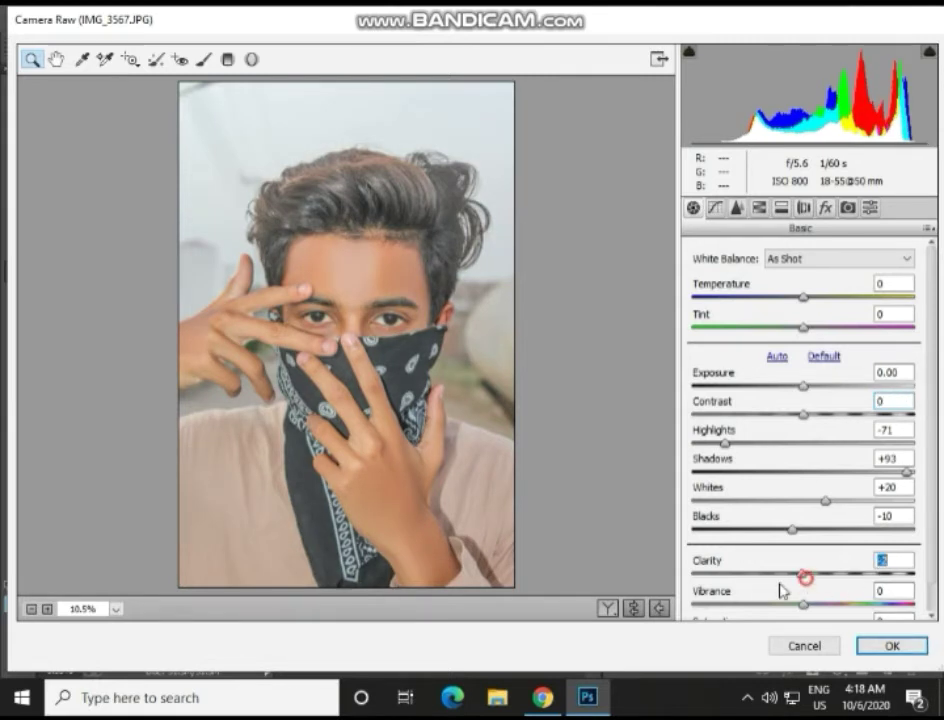
text(45)
key(Return)
mouse_move(868, 582)
mouse_down()
mouse_move(897, 578)
mouse_move(855, 594)
mouse_up()
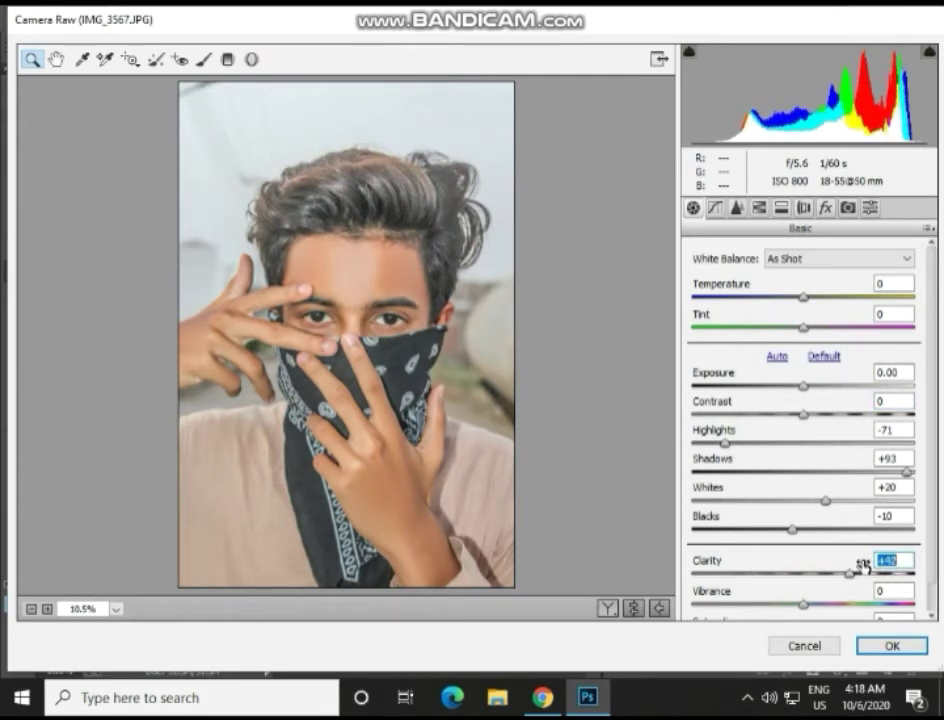
mouse_move(855, 578)
mouse_down()
mouse_move(853, 570)
mouse_move(858, 582)
mouse_up()
scroll(858, 602, down, 1)
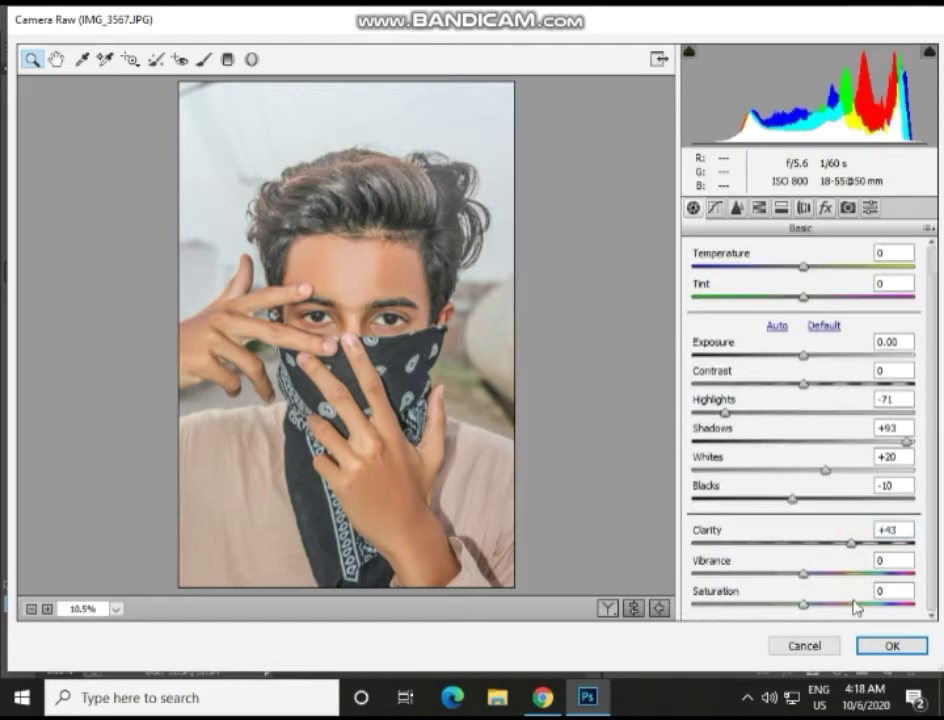
click(895, 605)
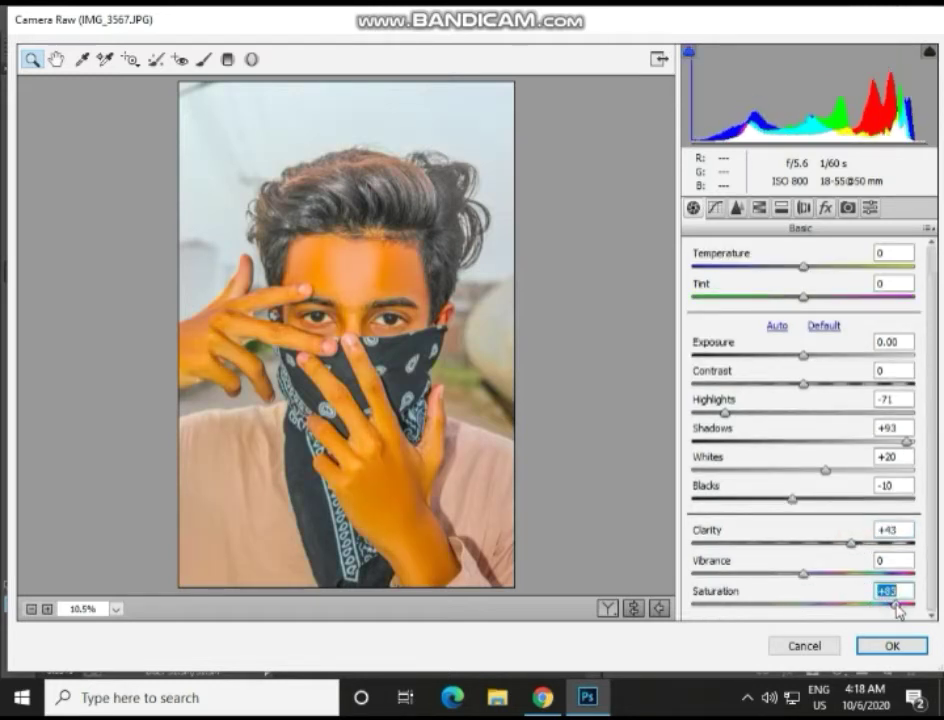
drag(896, 608, 897, 610)
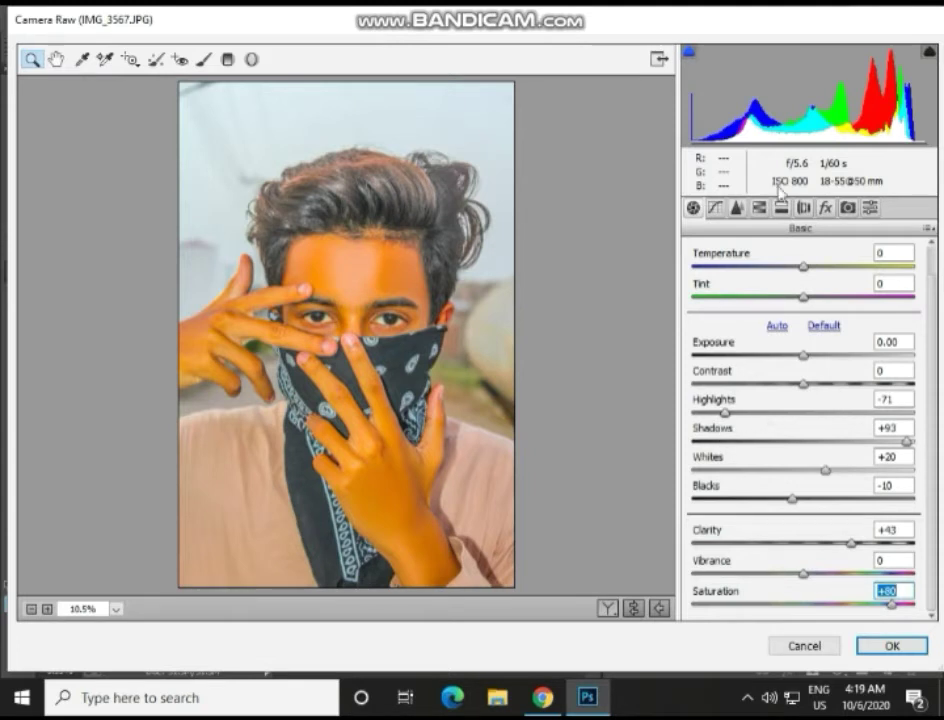
Step: In the HSL saturation adjustments, set Reds to +58, Oranges to -28, and both Greens and Yellows to -100
click(715, 208)
click(736, 208)
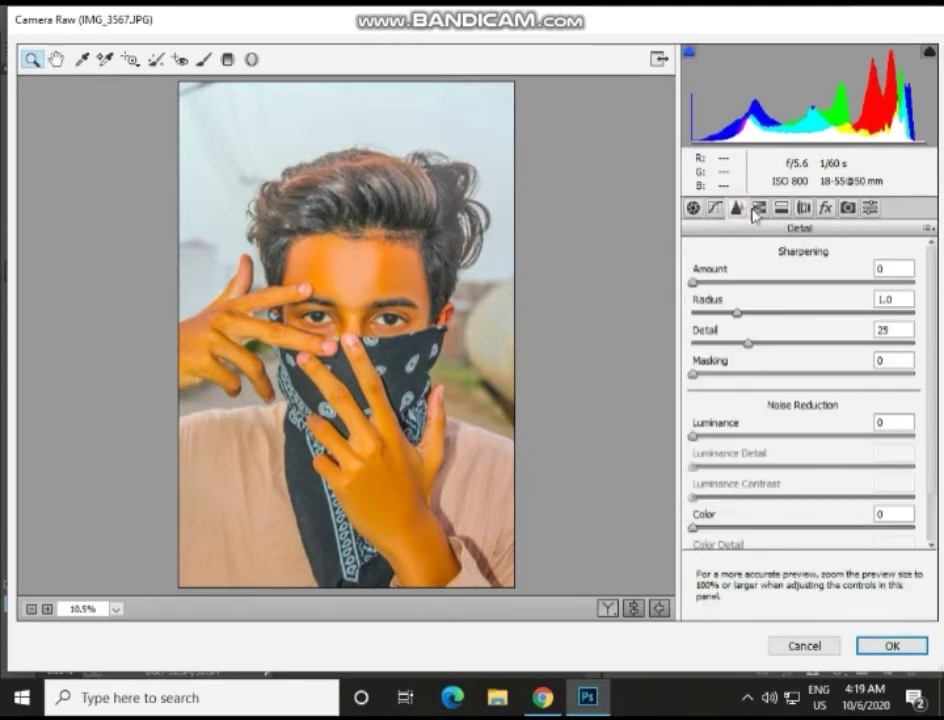
click(759, 208)
click(744, 279)
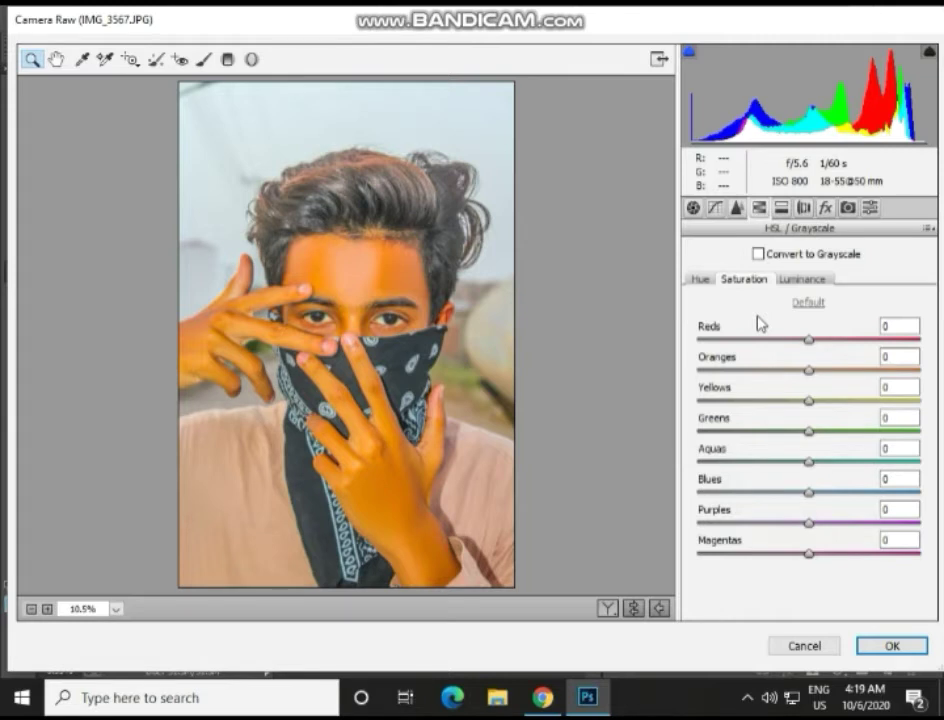
click(864, 338)
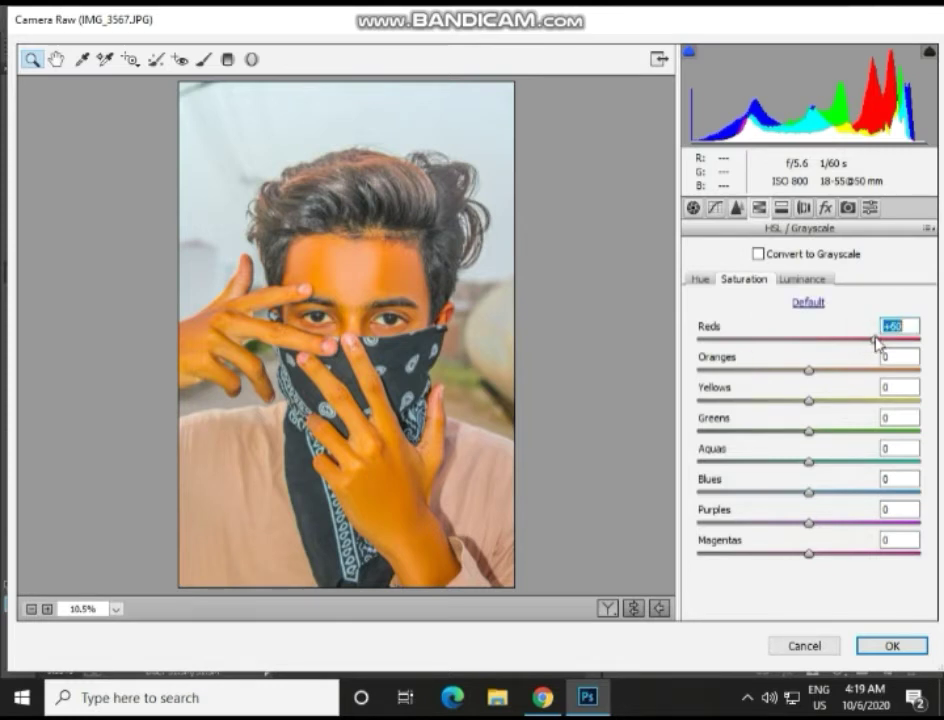
drag(876, 342, 872, 368)
drag(878, 374, 870, 378)
drag(816, 374, 777, 380)
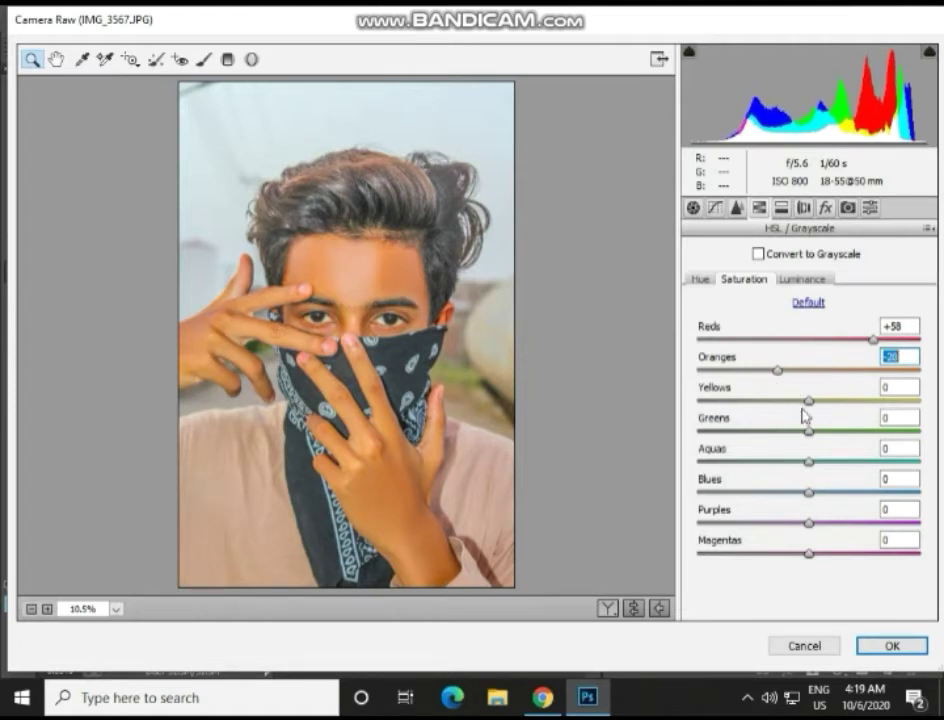
drag(777, 428, 617, 450)
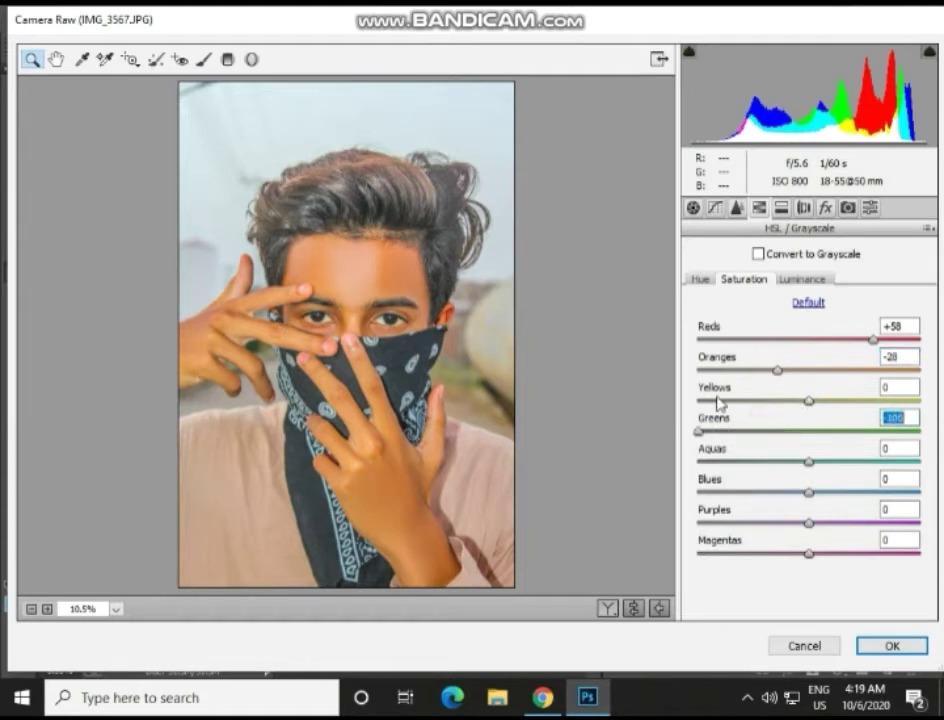
drag(717, 403, 671, 431)
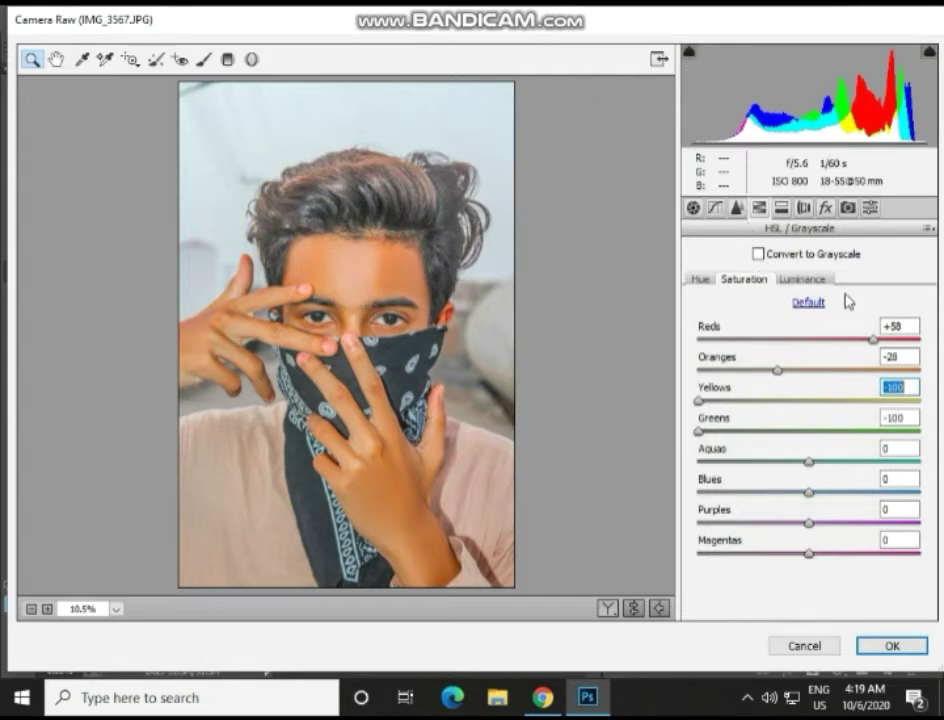
Step: In the HSL luminance adjustments, set Reds to +20 and Oranges to +25
click(802, 279)
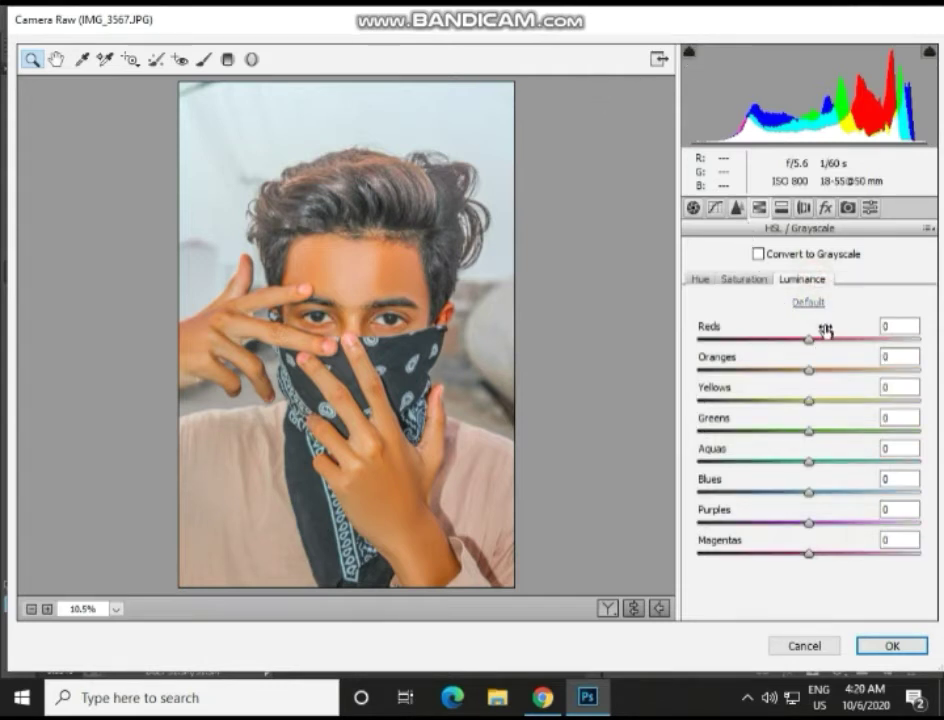
drag(830, 343, 852, 344)
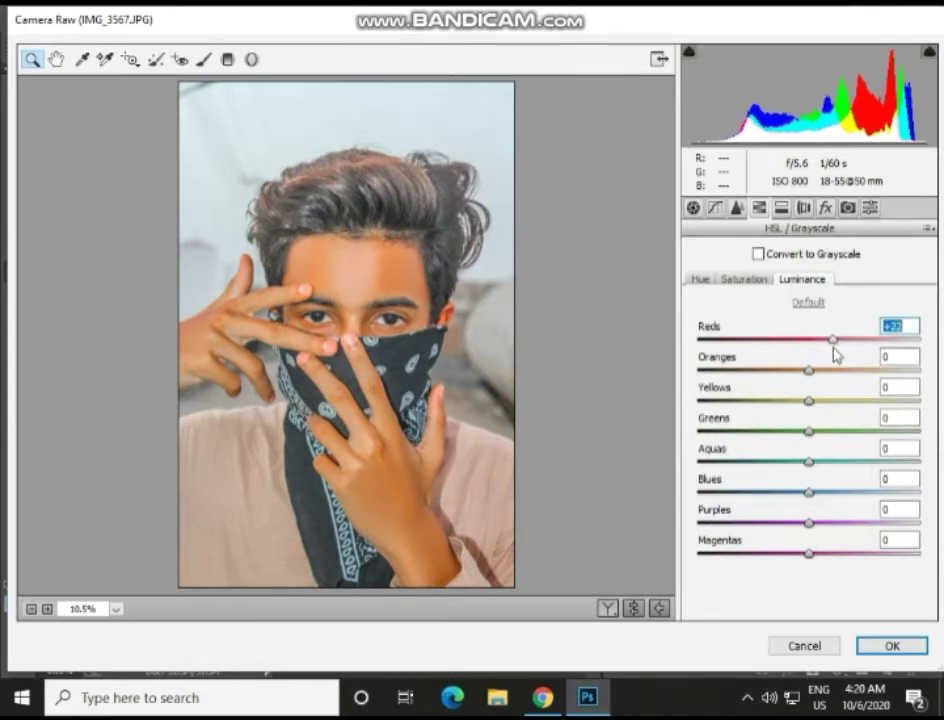
mouse_move(836, 355)
mouse_down()
mouse_move(824, 354)
mouse_move(836, 356)
mouse_up()
drag(828, 372, 838, 373)
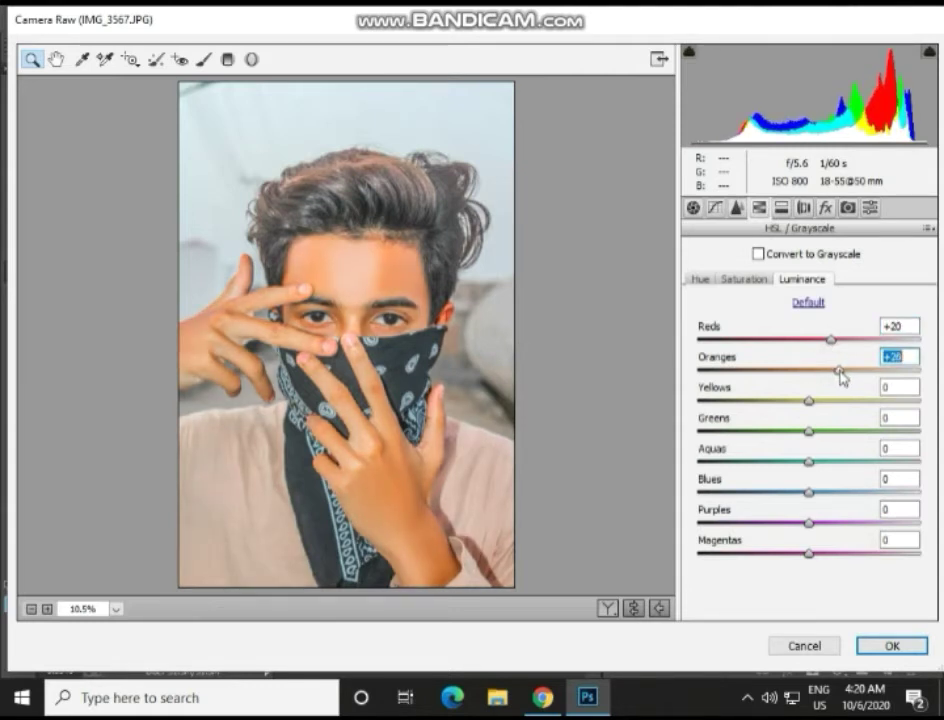
drag(838, 375, 852, 381)
mouse_move(840, 381)
mouse_down()
mouse_move(761, 370)
mouse_move(838, 386)
mouse_up()
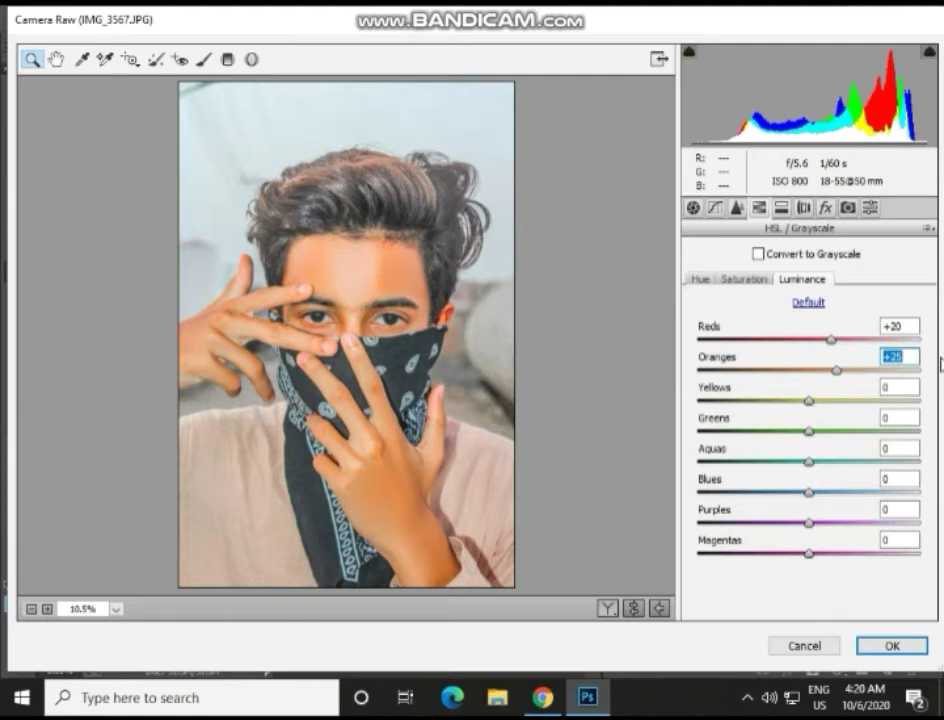
Step: Add a post-crop vignette with Amount -20, Midpoint 73 and Feather 83
click(825, 207)
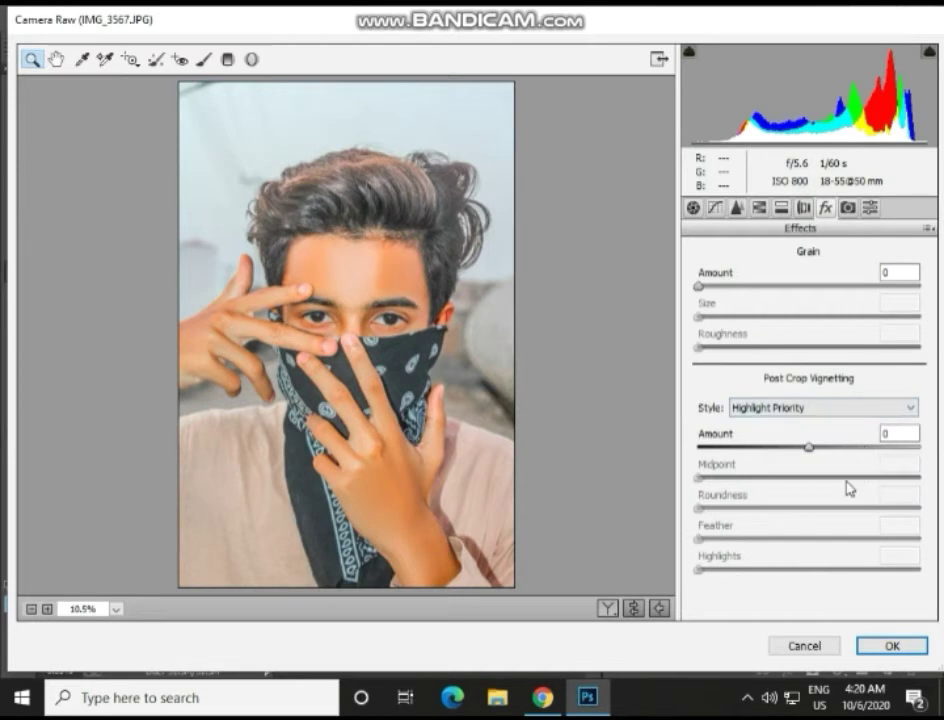
mouse_move(801, 452)
mouse_down()
mouse_move(771, 463)
mouse_move(786, 461)
mouse_up()
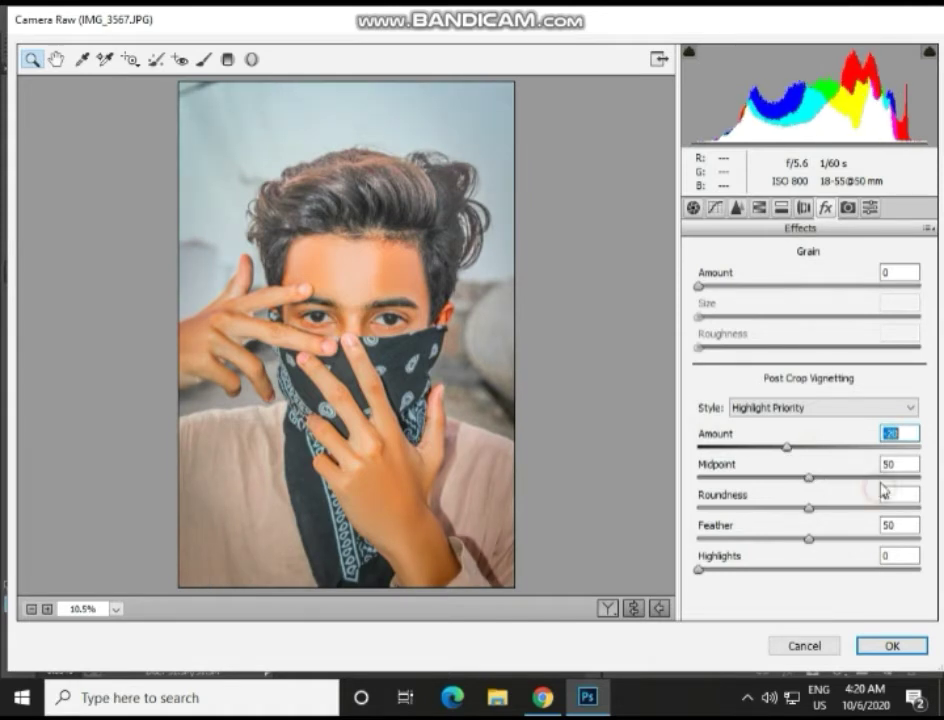
drag(881, 478, 859, 485)
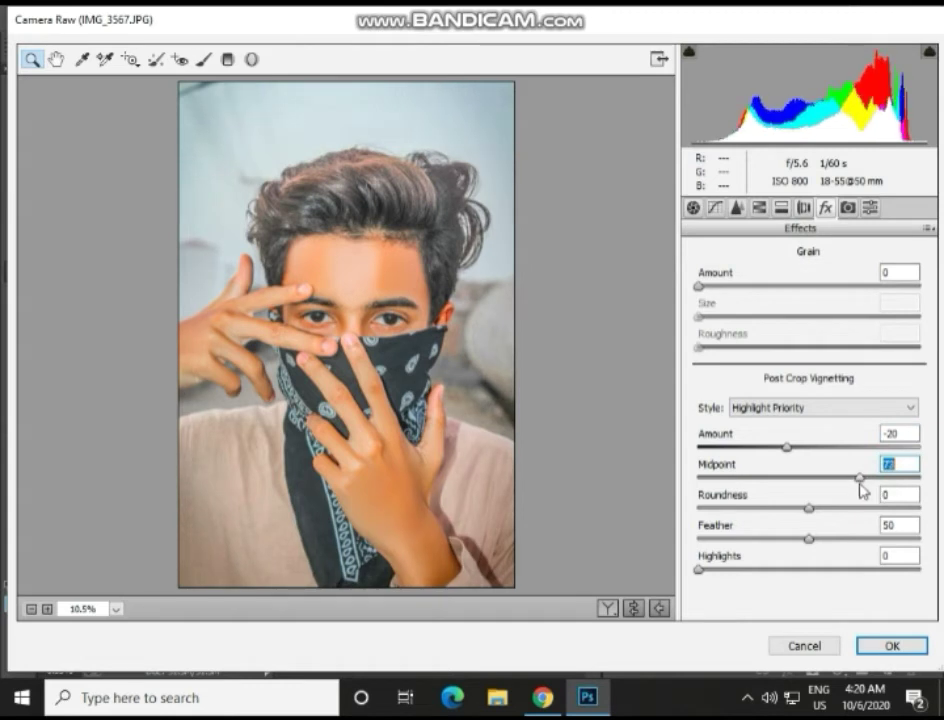
click(881, 540)
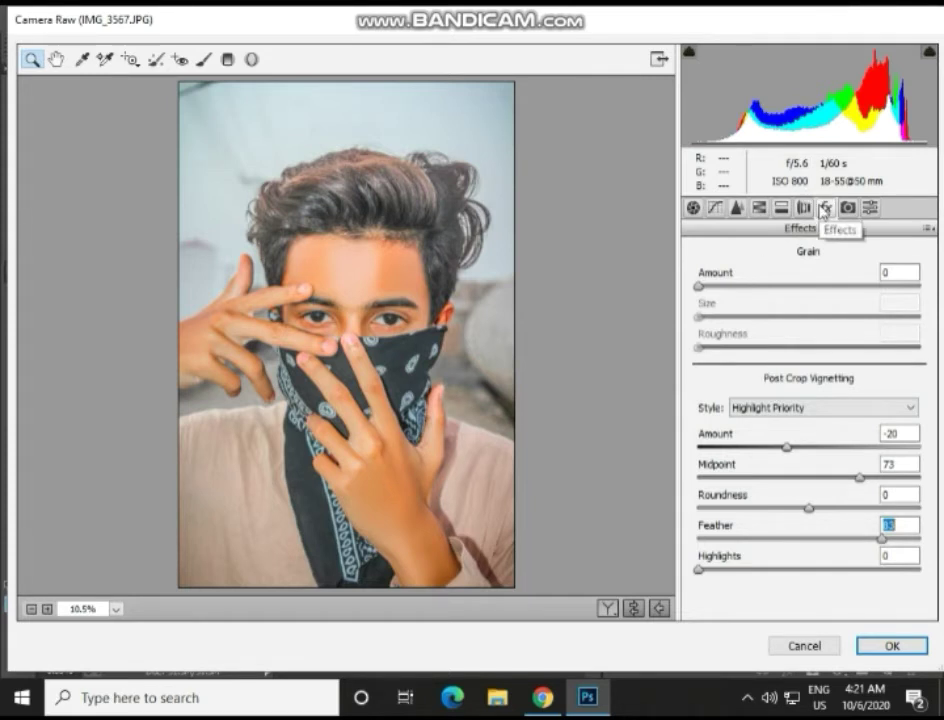
Step: Reset the basic Saturation to 0 and set Vibrance to +80
click(692, 208)
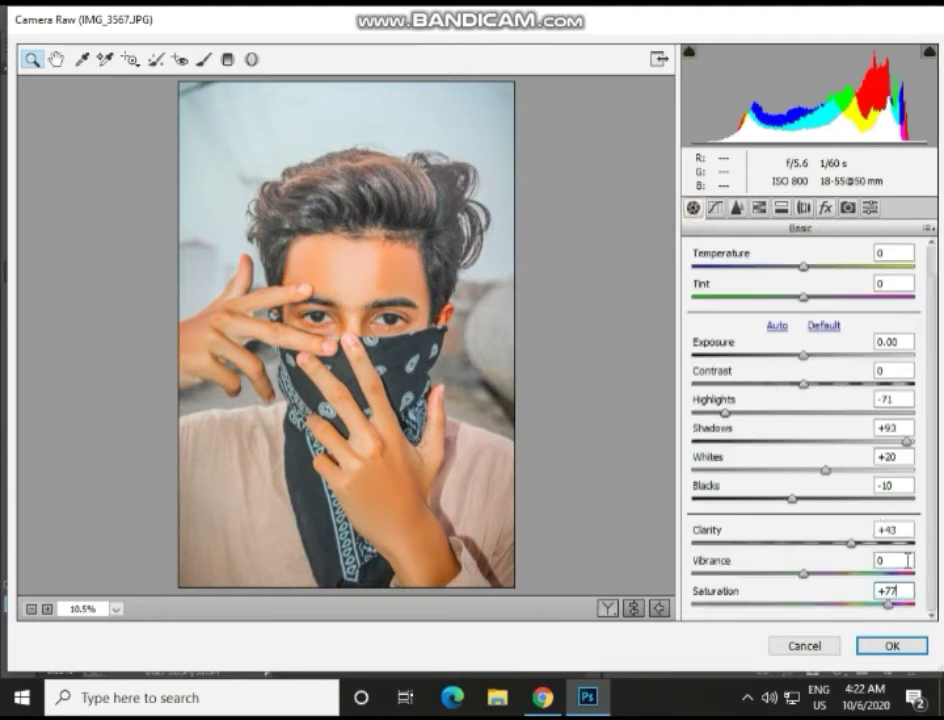
key(BackSpace)
key(BackSpace)
key(BackSpace)
drag(820, 572, 894, 587)
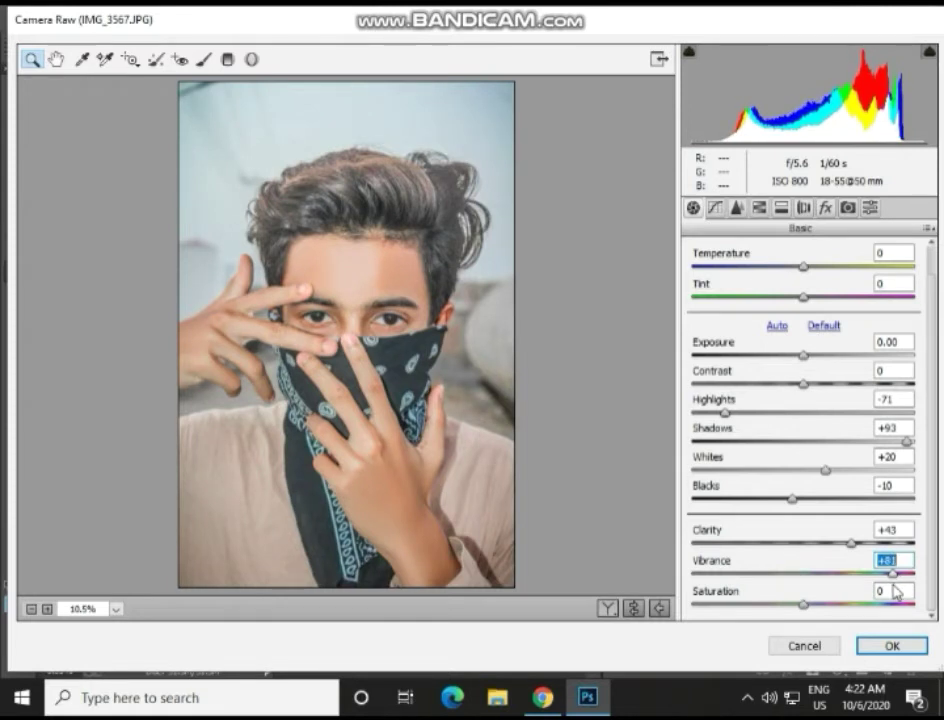
mouse_move(896, 591)
mouse_down()
mouse_move(929, 604)
mouse_move(906, 577)
mouse_move(891, 578)
mouse_up()
key(BackSpace)
text(80)
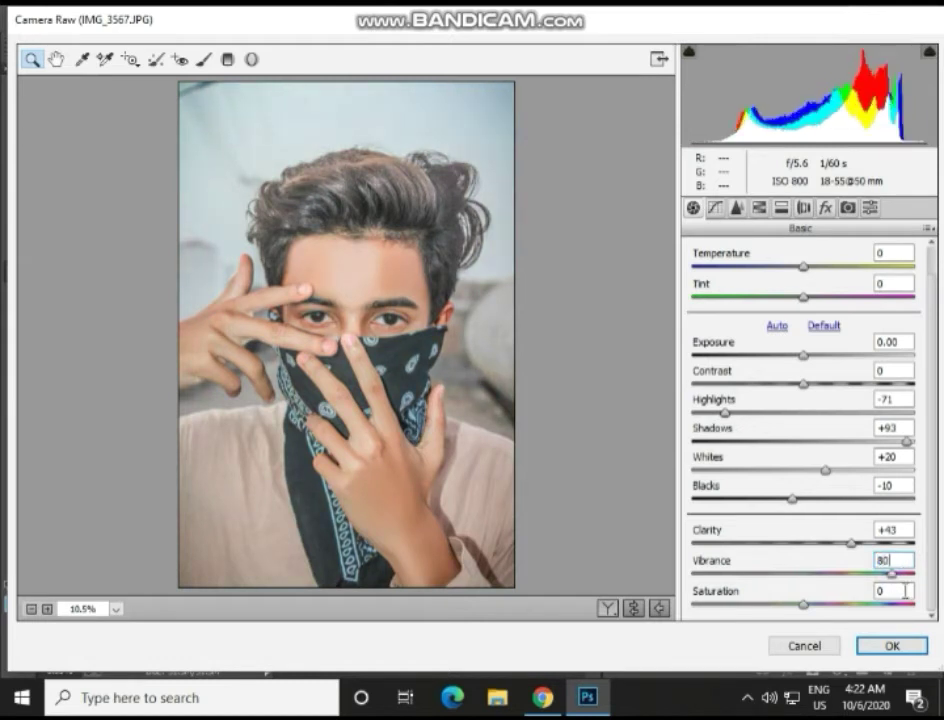
Step: Set the basic Saturation to +22, Highlights to -26 and Shadows to +100
drag(864, 600, 829, 623)
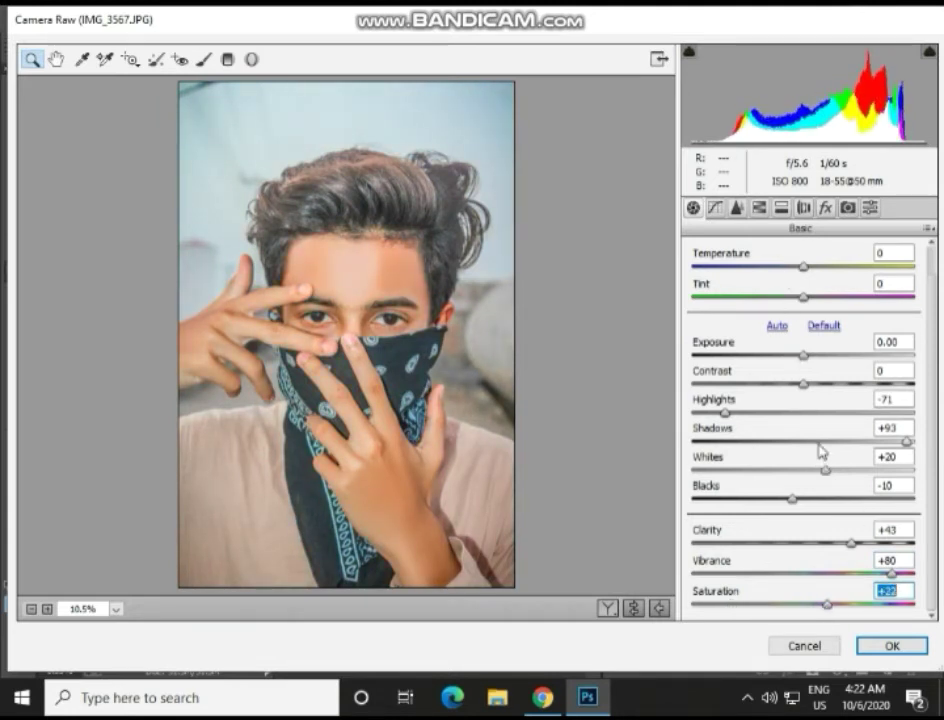
drag(752, 423, 777, 428)
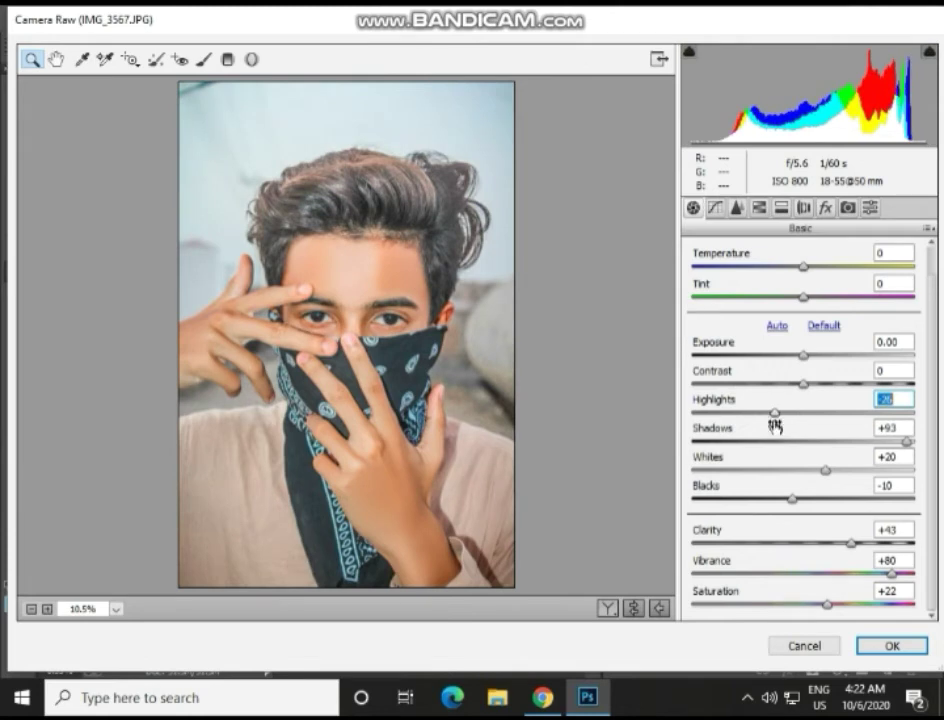
drag(847, 441, 927, 464)
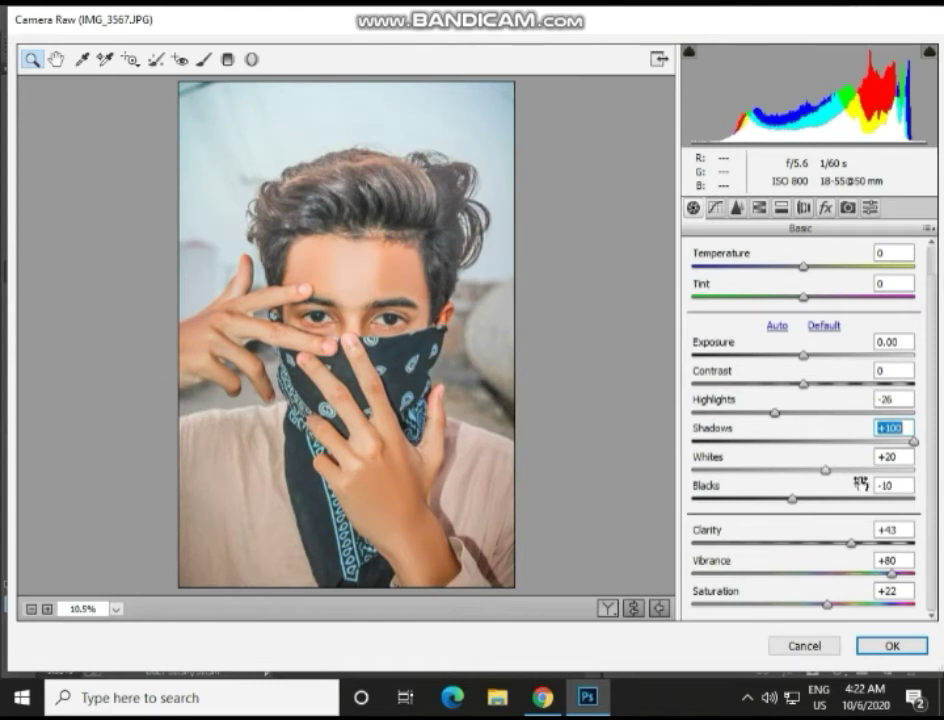
Step: Split-tone the highlights with Hue 198 and Saturation 3, and apply the Camera Raw filter to the photo
click(781, 207)
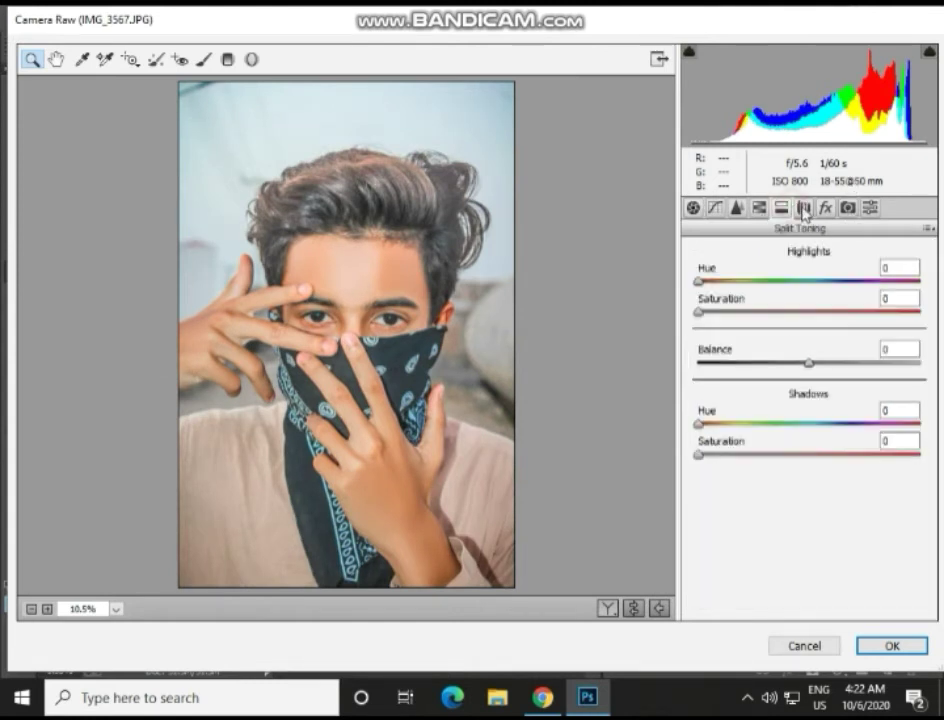
click(803, 207)
click(781, 207)
click(820, 281)
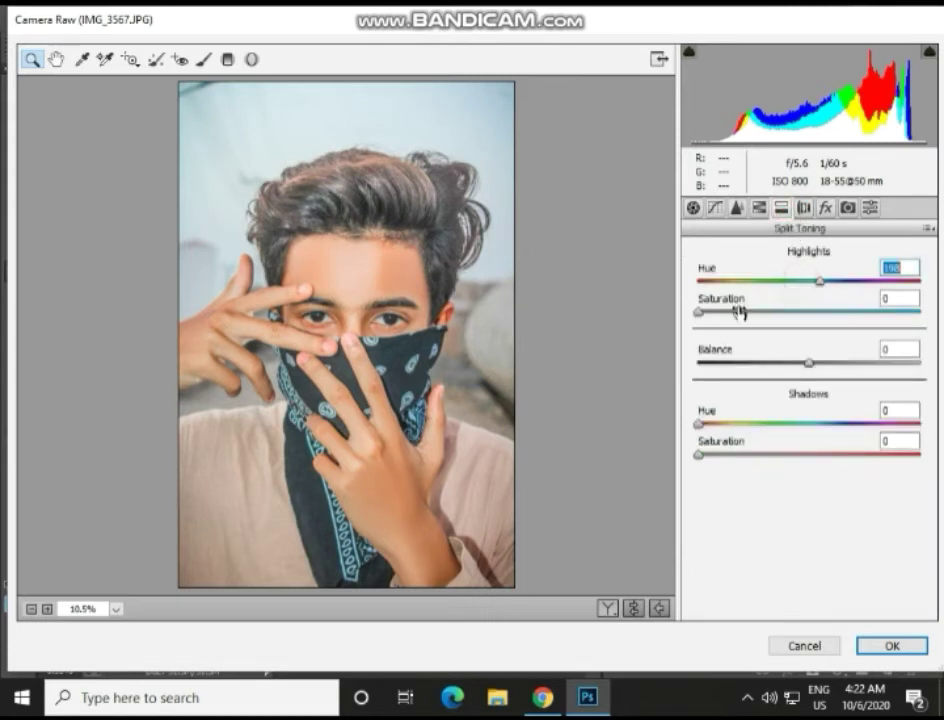
drag(738, 311, 704, 339)
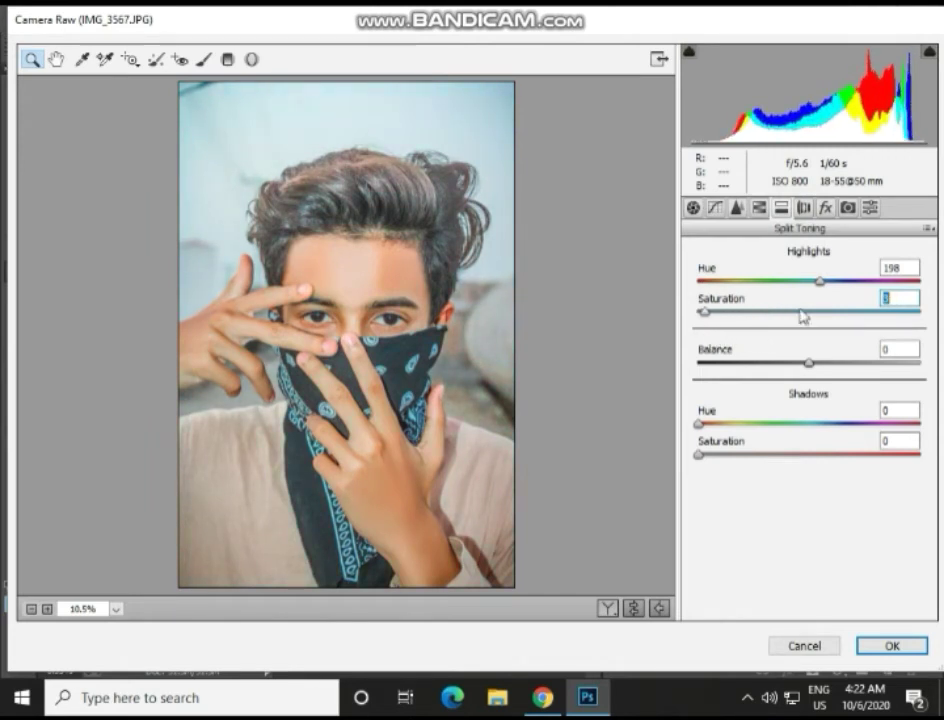
click(881, 646)
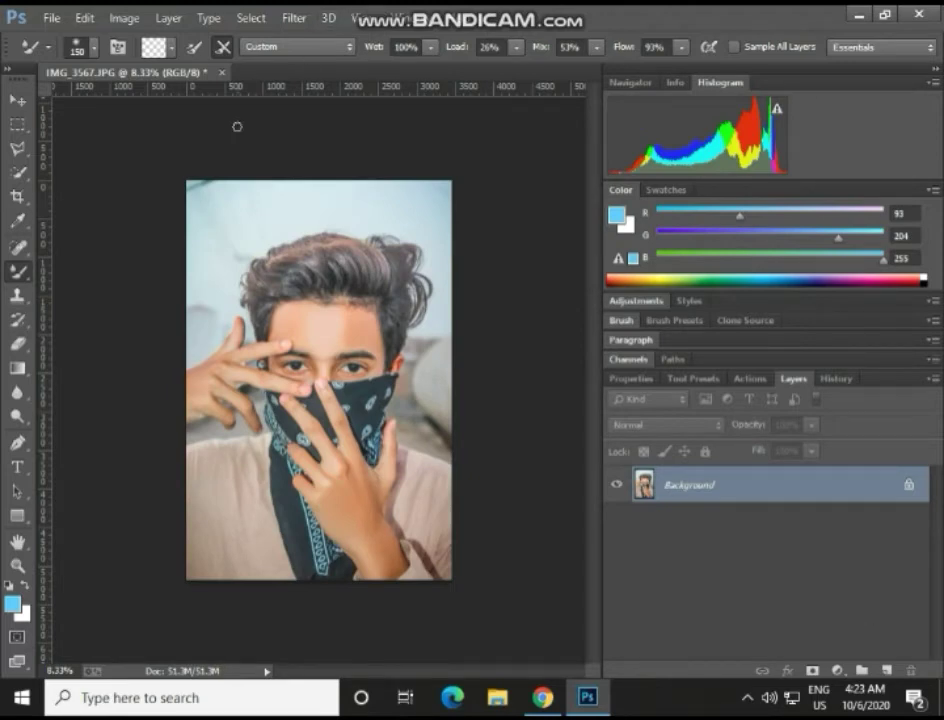
Step: Open the photo in the Exposure X5 filter plug-in
click(358, 16)
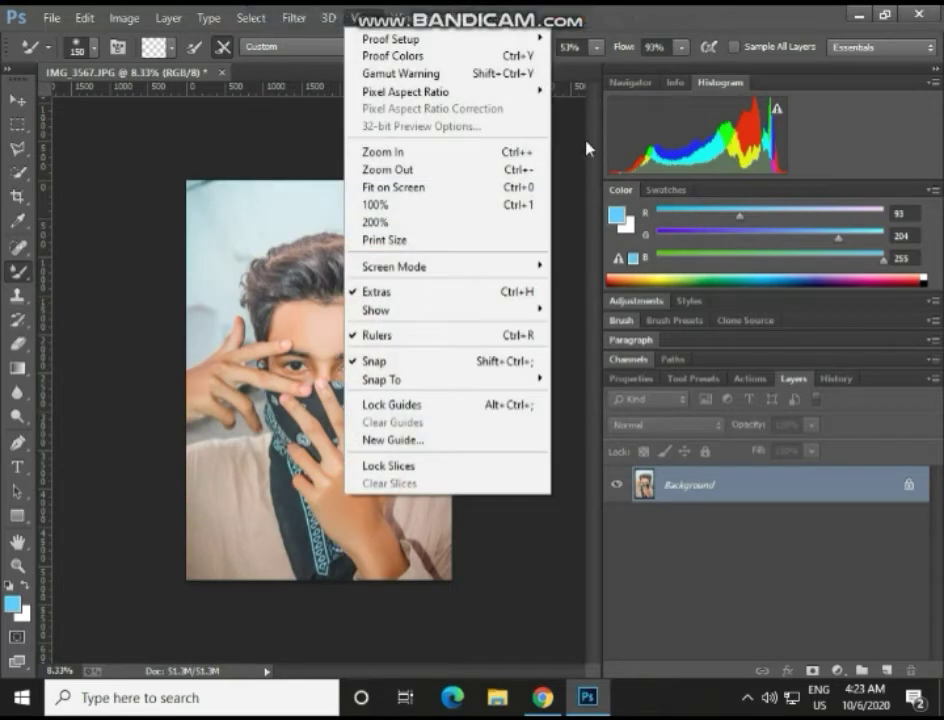
mouse_move(293, 18)
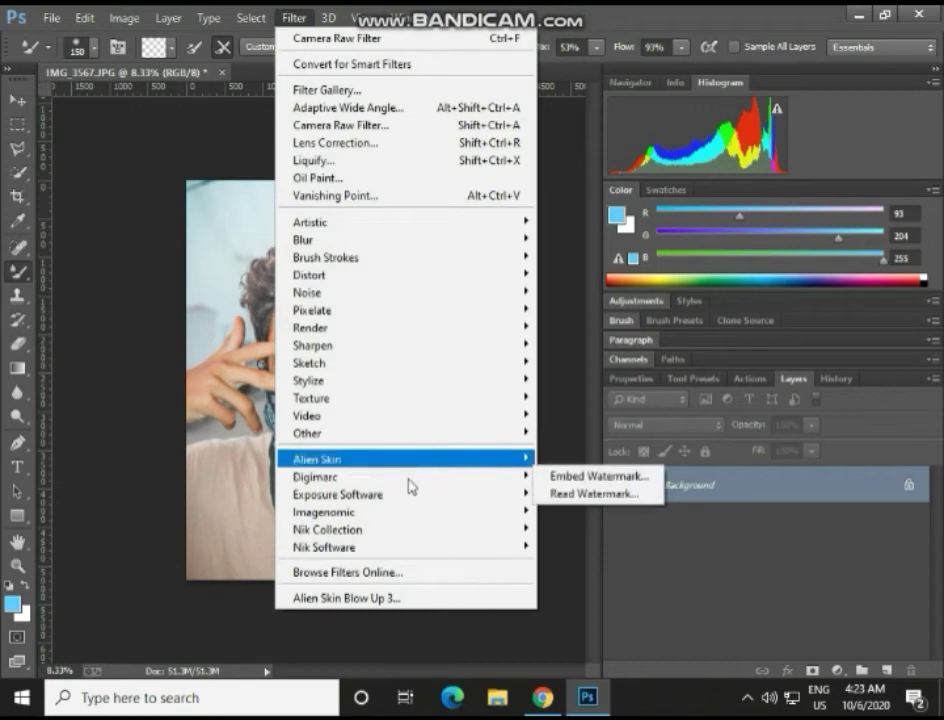
mouse_move(411, 494)
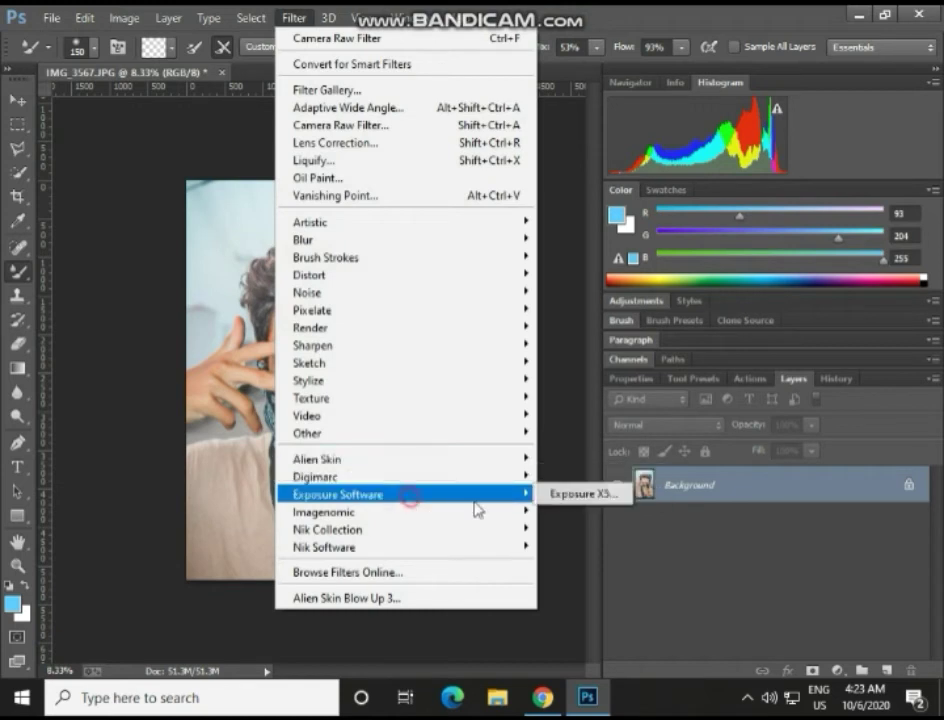
click(572, 492)
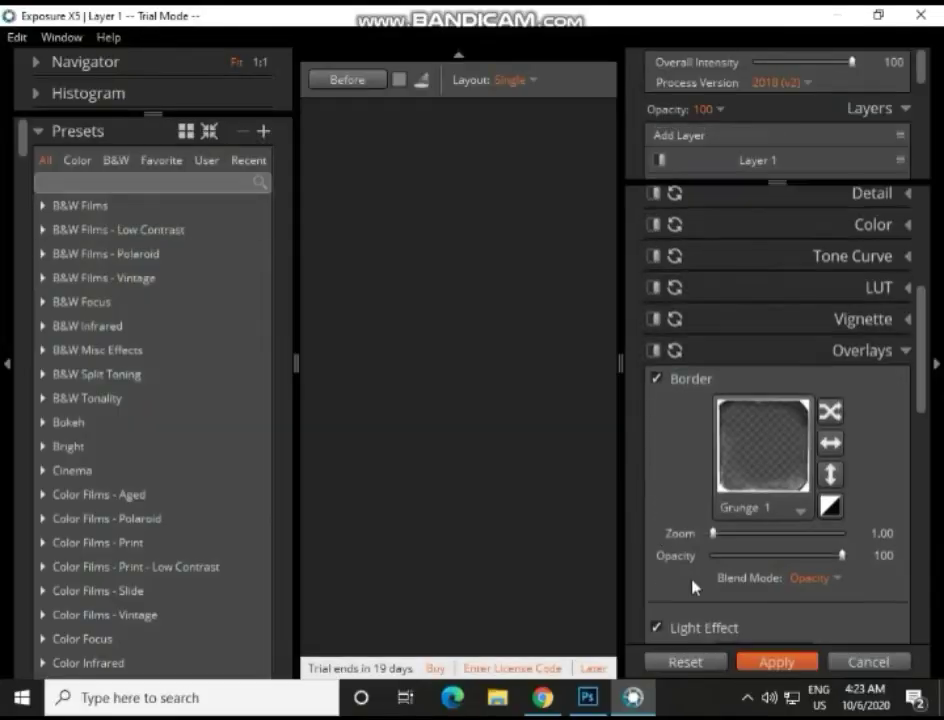
Step: Reset all adjustments and try the indoooor preset from My Presets
click(708, 660)
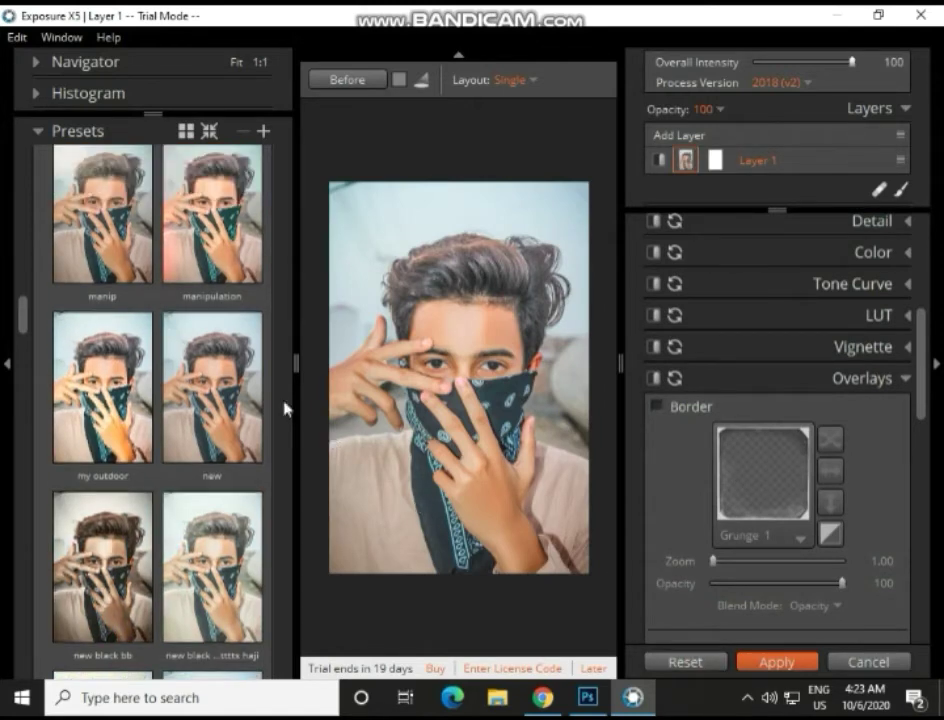
scroll(284, 400, up, 2)
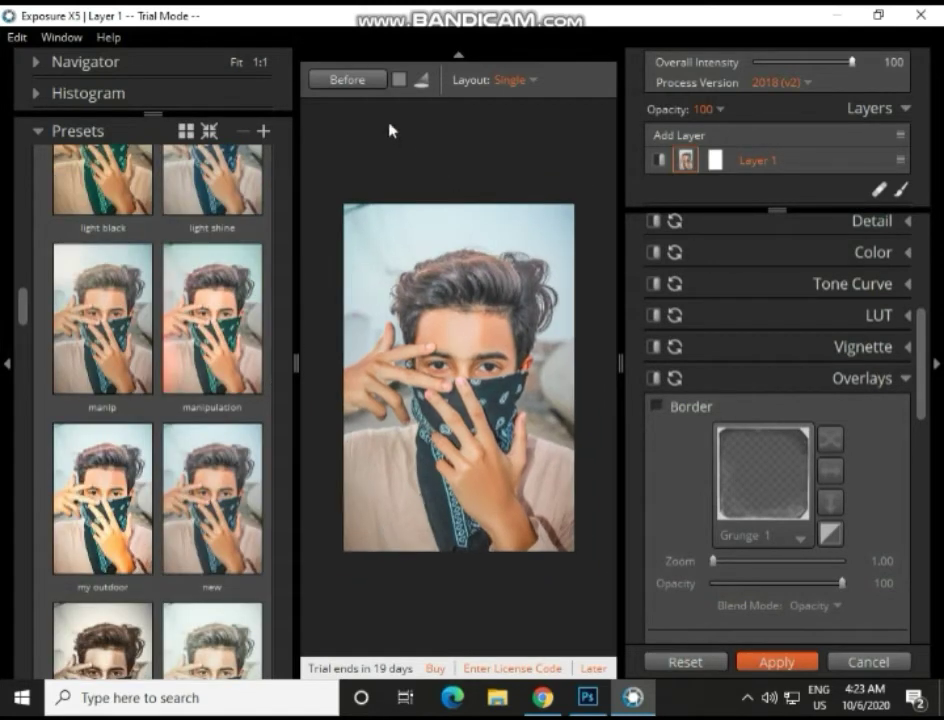
scroll(110, 260, up, 2)
scroll(138, 283, up, 3)
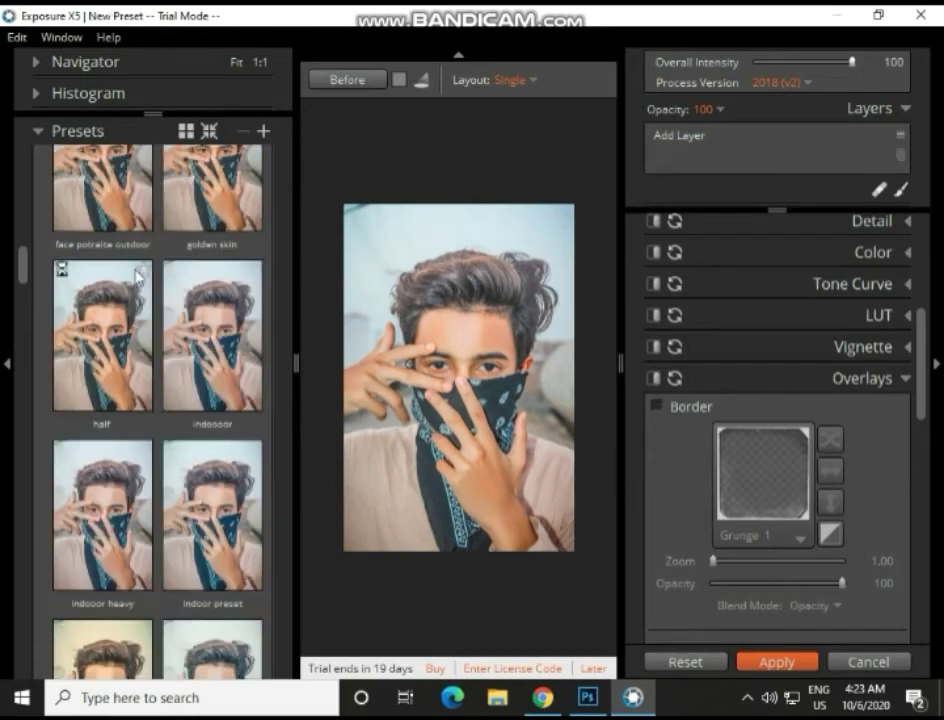
scroll(224, 377, up, 1)
click(225, 380)
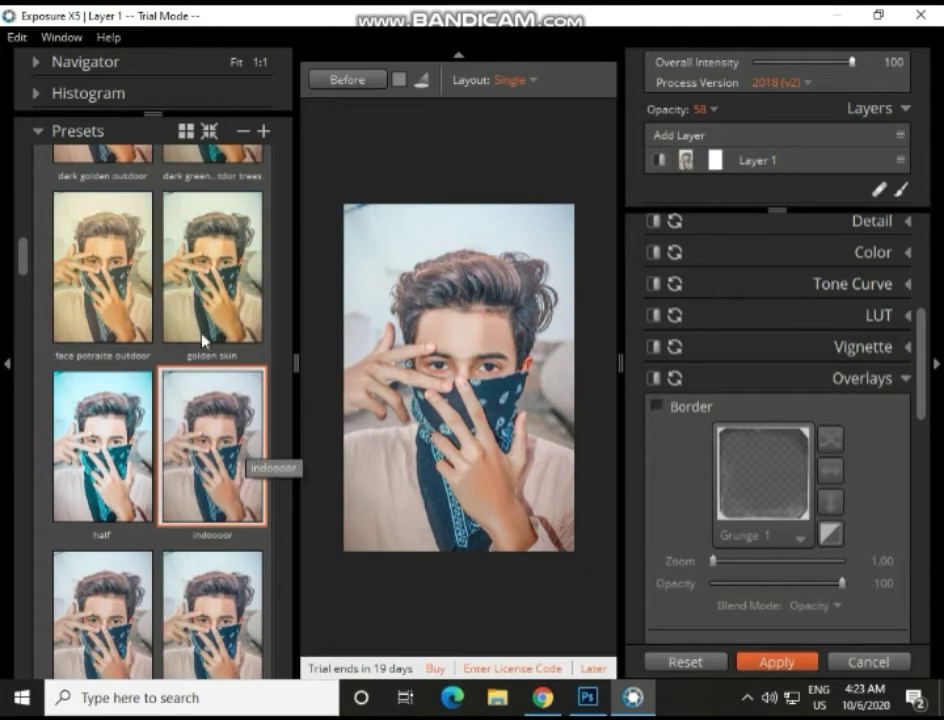
Step: Try the 5 pose preset and the black preset from My Presets on the portrait
scroll(204, 340, up, 4)
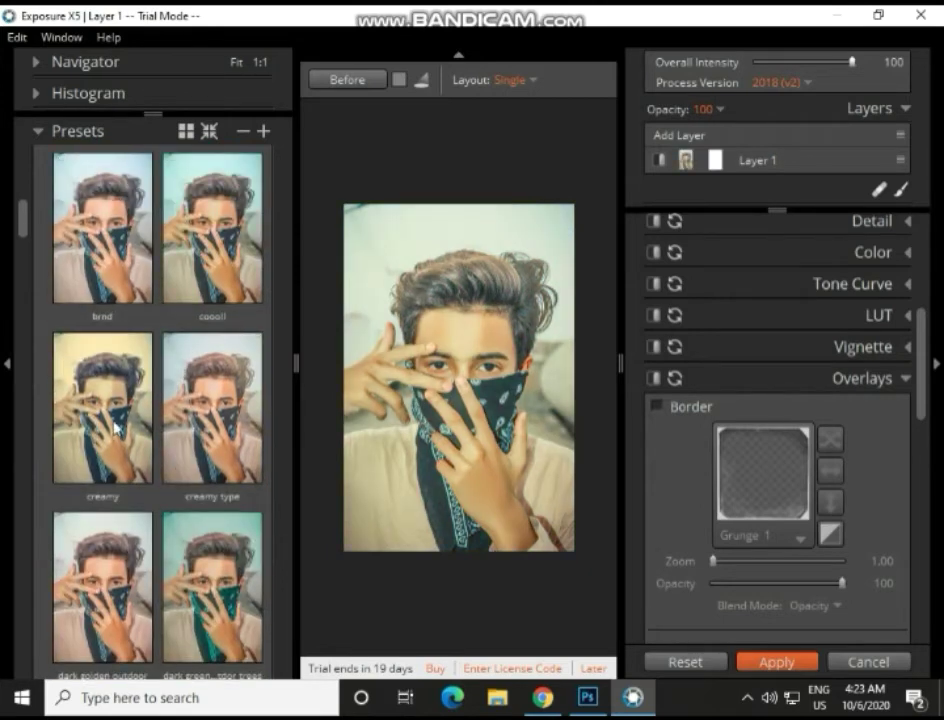
scroll(92, 370, up, 5)
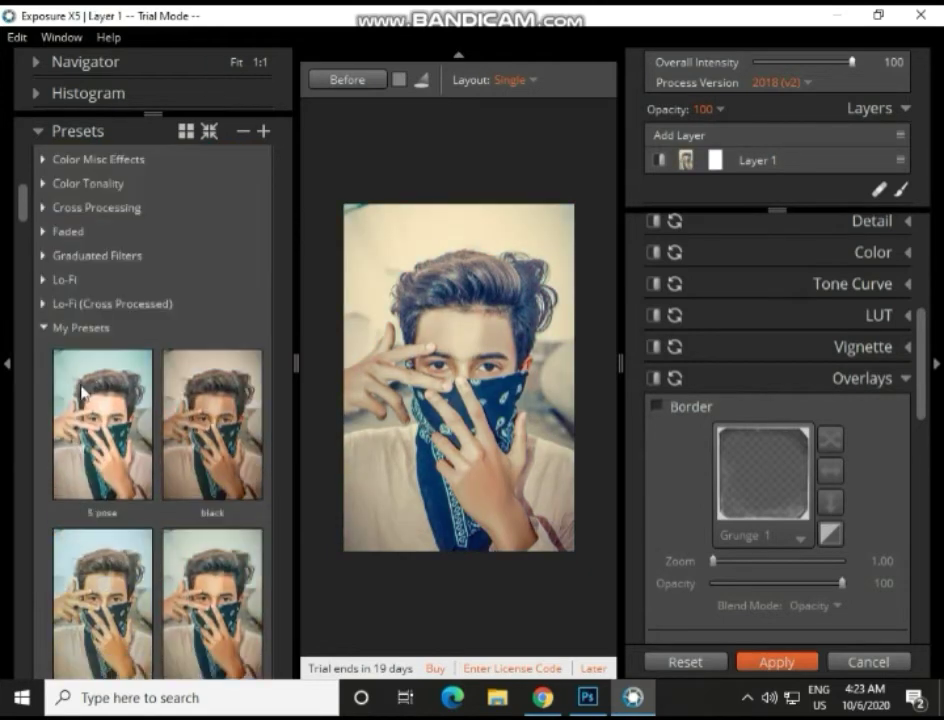
scroll(55, 340, up, 3)
scroll(34, 243, down, 3)
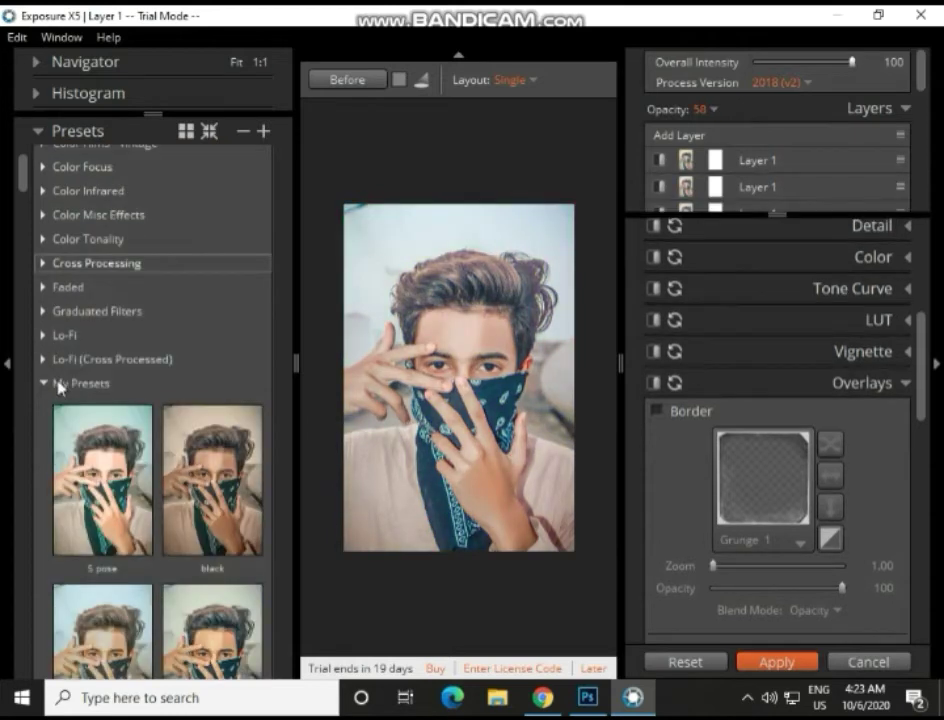
click(108, 438)
scroll(178, 410, down, 3)
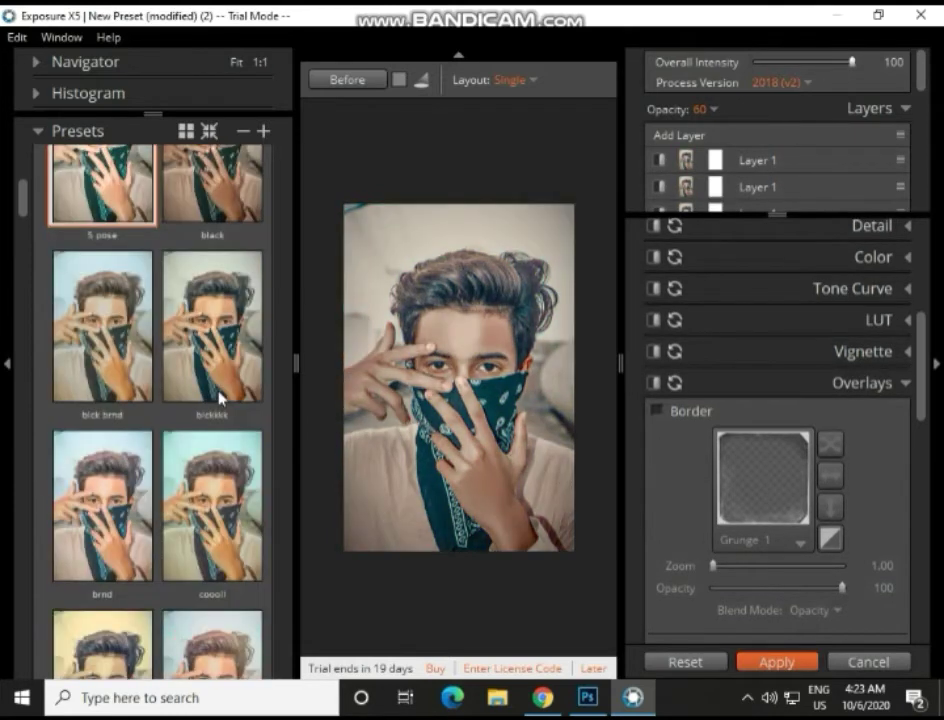
scroll(215, 330, up, 2)
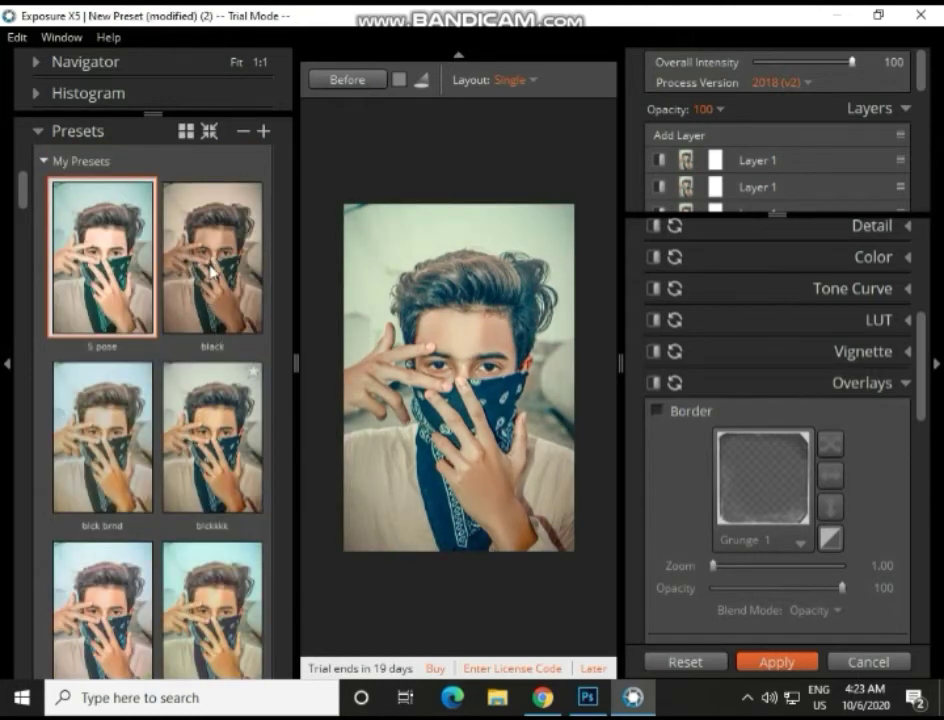
click(211, 270)
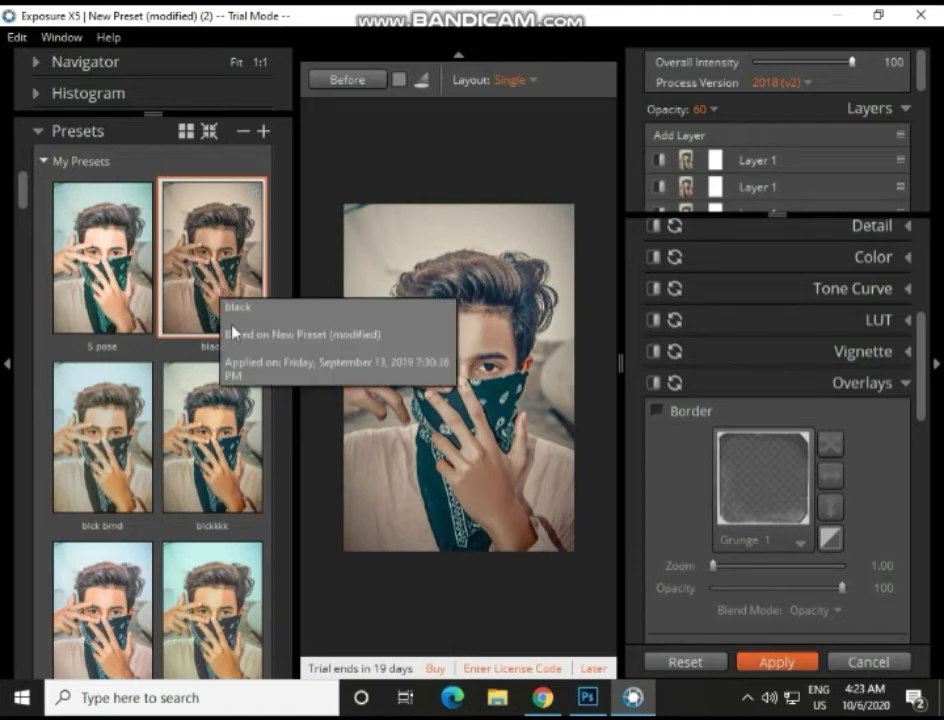
Step: Try the blckkkk and coooll presets on the portrait
click(240, 452)
scroll(232, 452, down, 2)
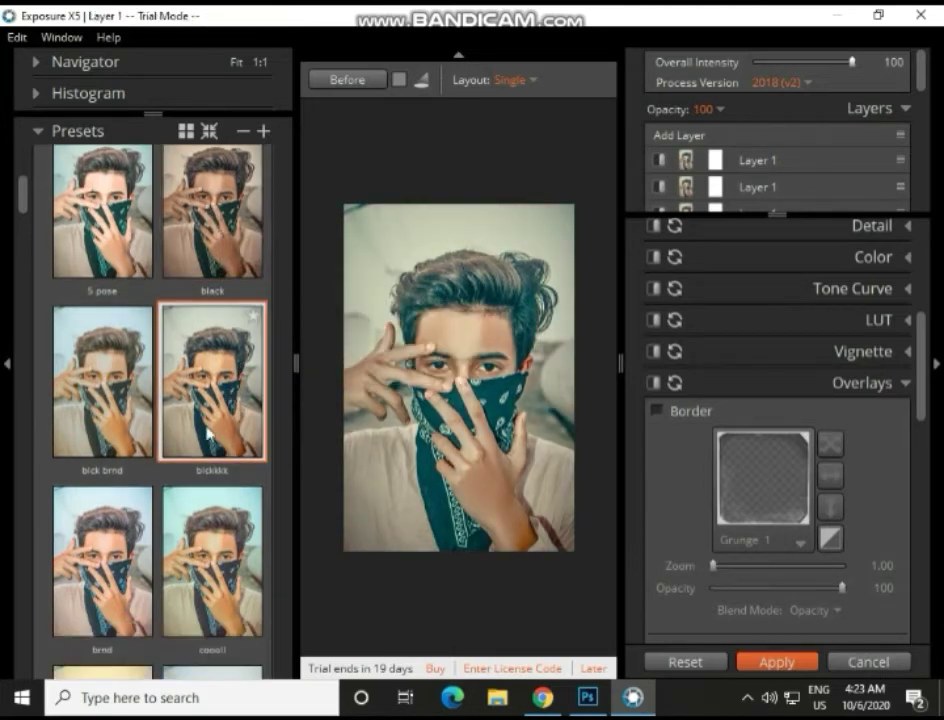
click(203, 430)
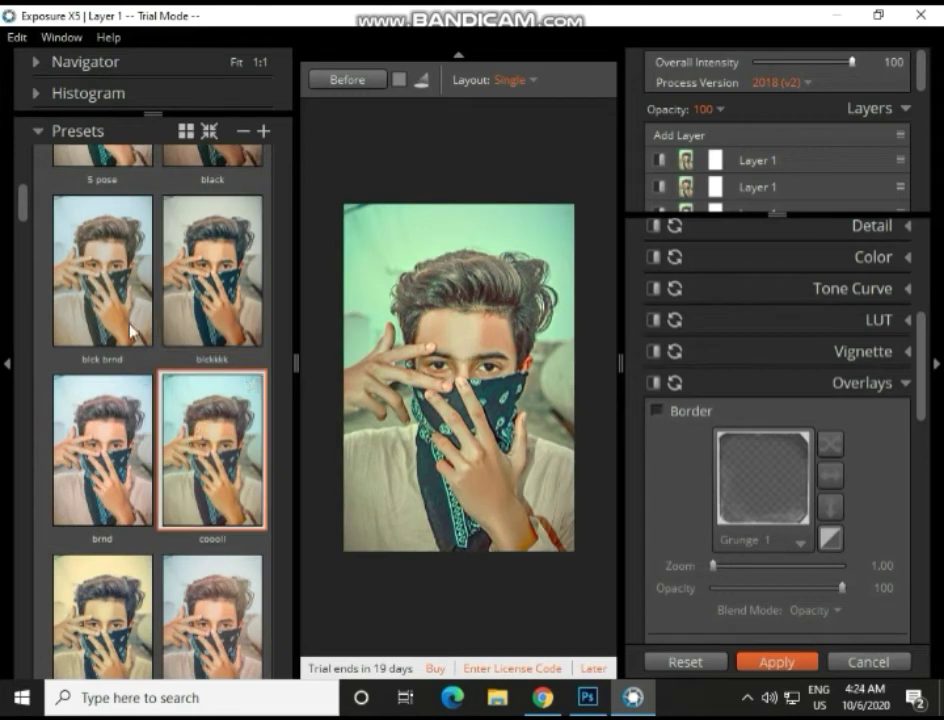
Step: Try the creamy type and dark golden outdoor presets on the portrait
scroll(120, 392, down, 1)
scroll(203, 464, down, 2)
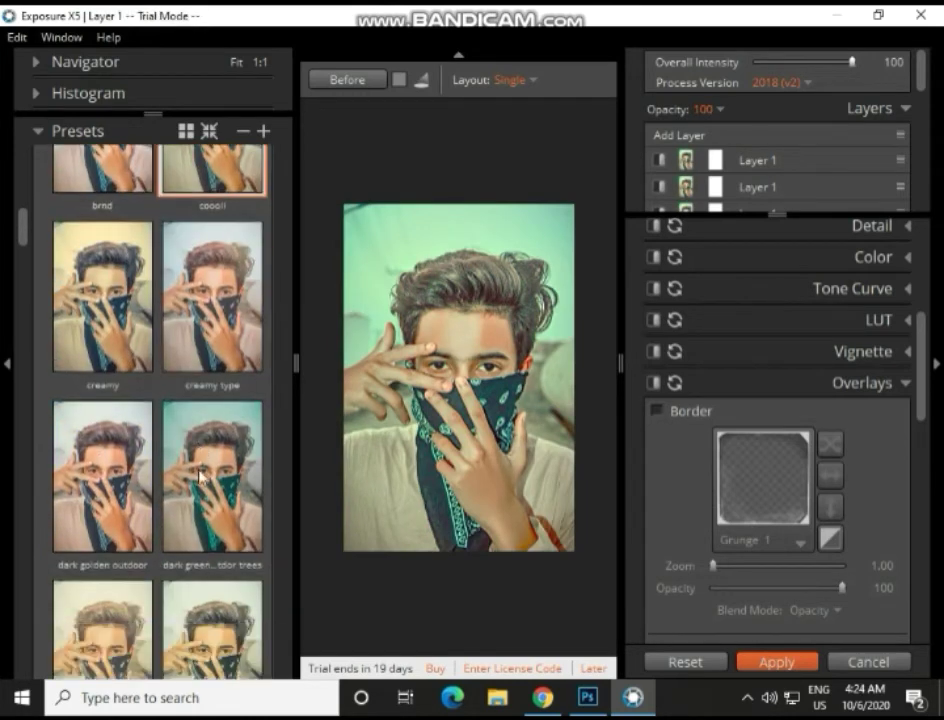
click(196, 341)
scroll(168, 334, up, 1)
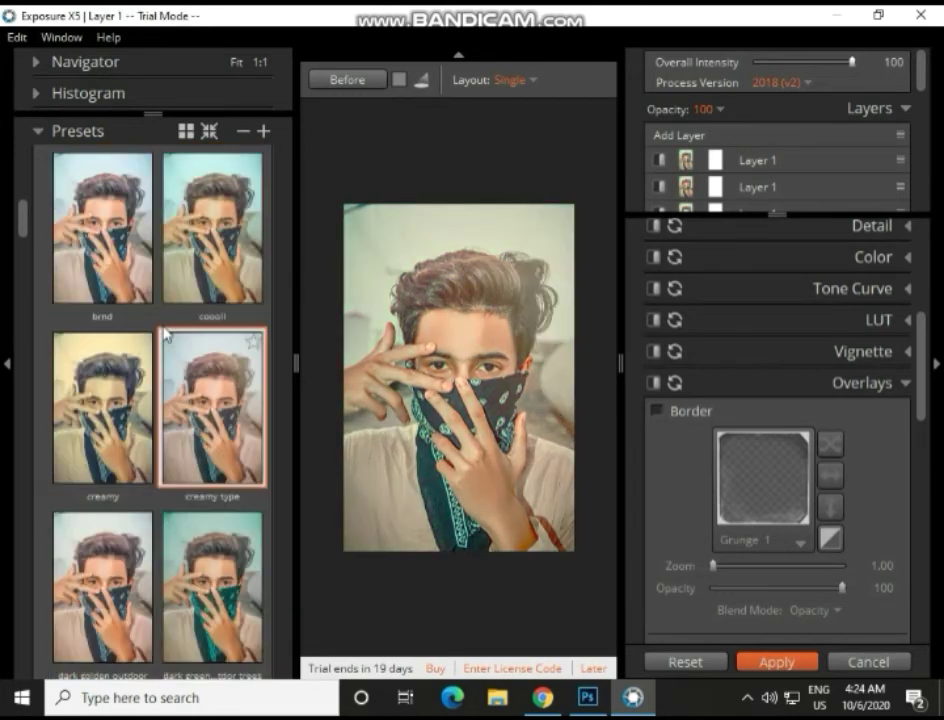
scroll(114, 463, down, 1)
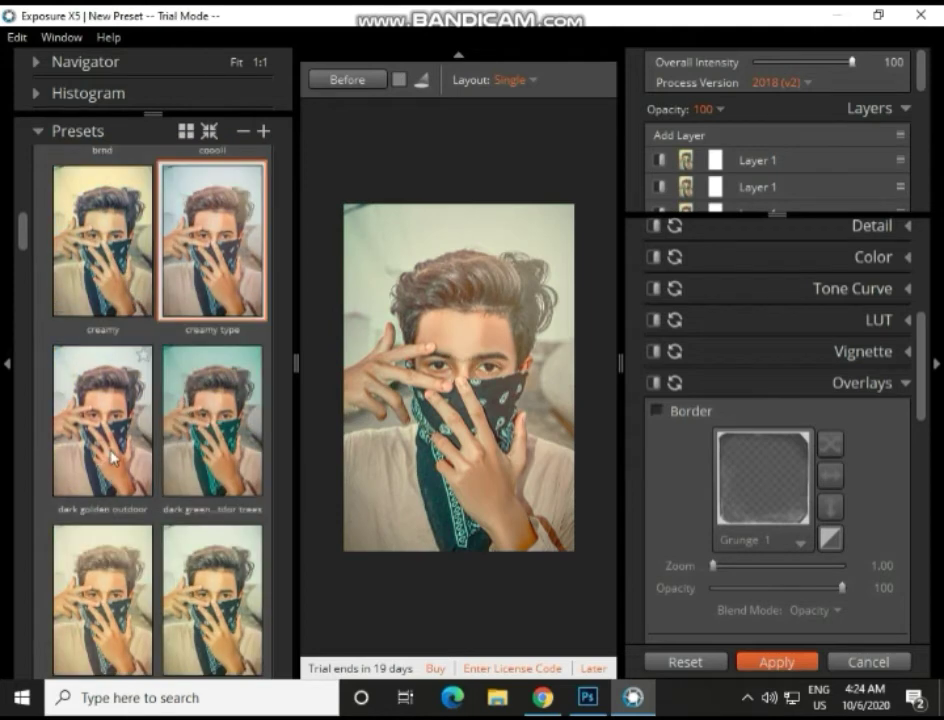
click(110, 450)
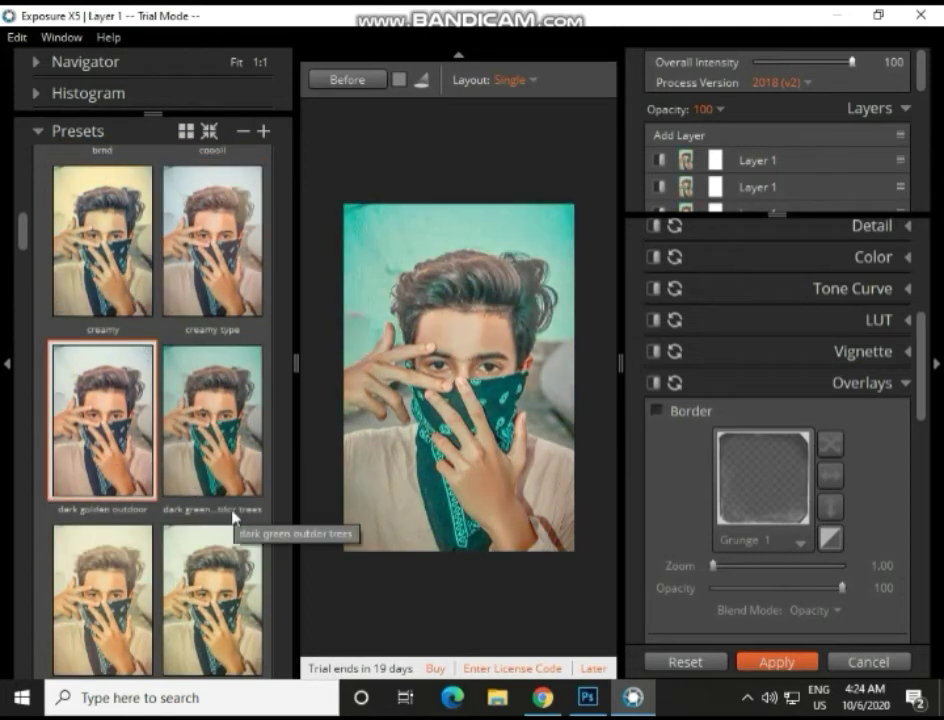
Step: Try the golden skin and half presets on the portrait
scroll(232, 520, down, 1)
click(190, 500)
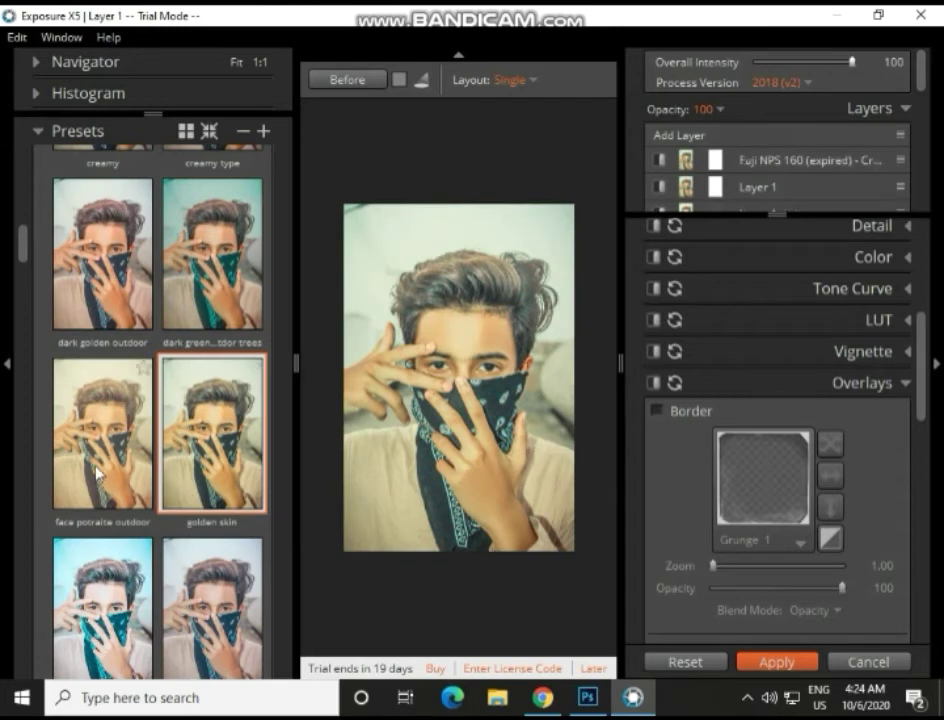
scroll(95, 514, down, 1)
scroll(95, 514, down, 1)
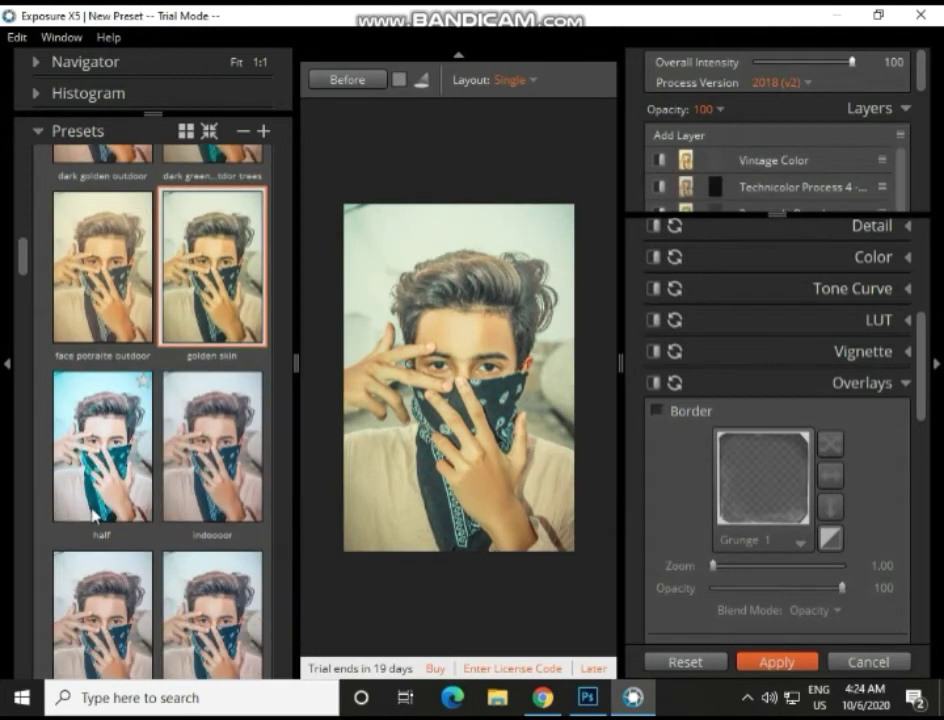
click(95, 514)
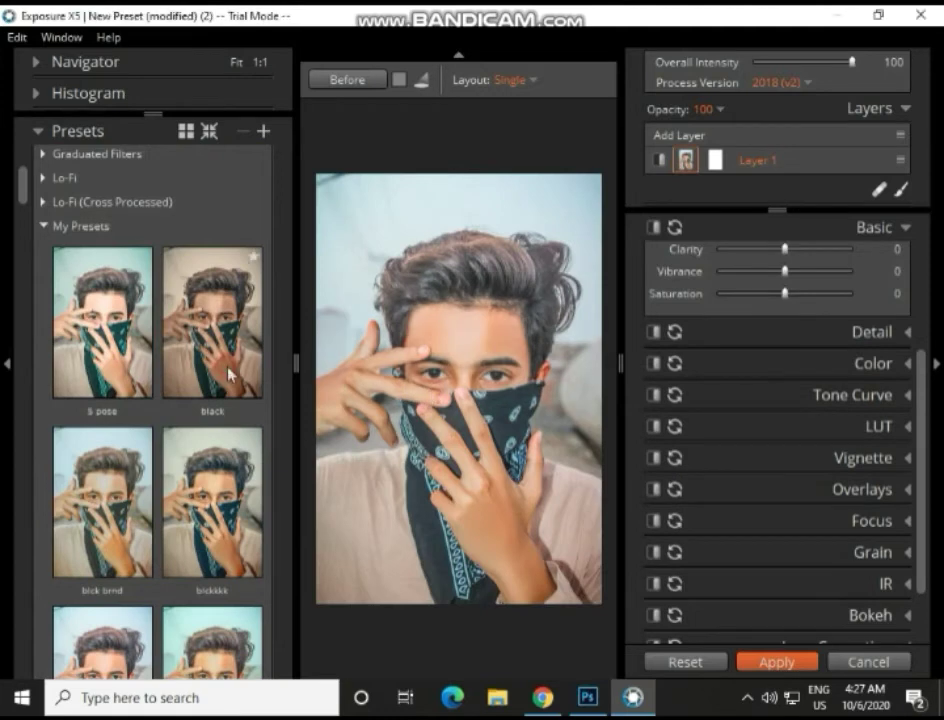
Step: Apply the black preset from My Presets and enable the Light Effect overlay
click(227, 375)
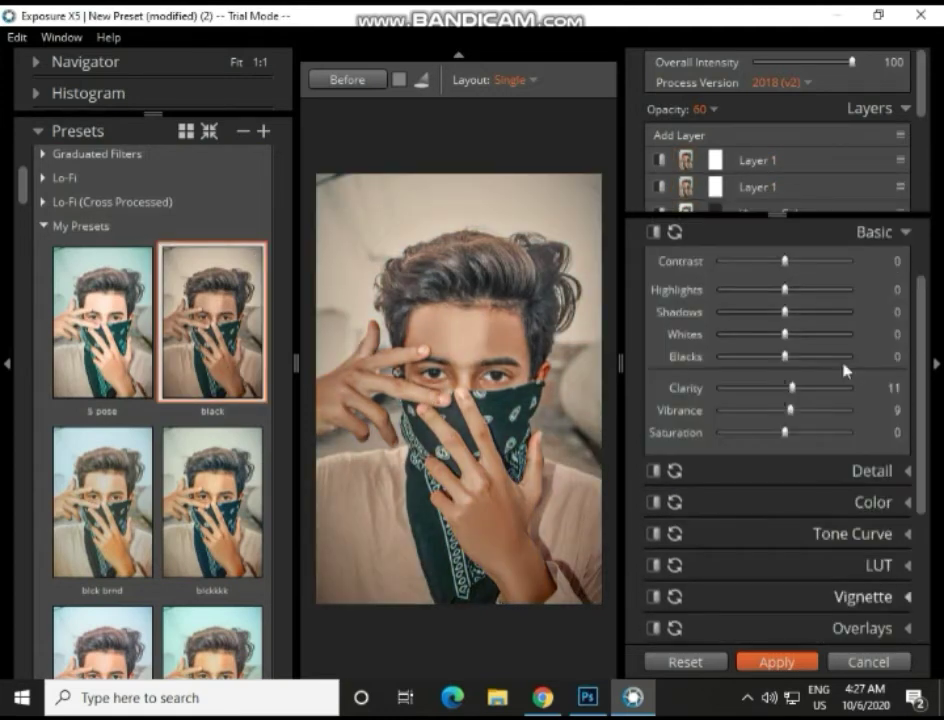
click(904, 232)
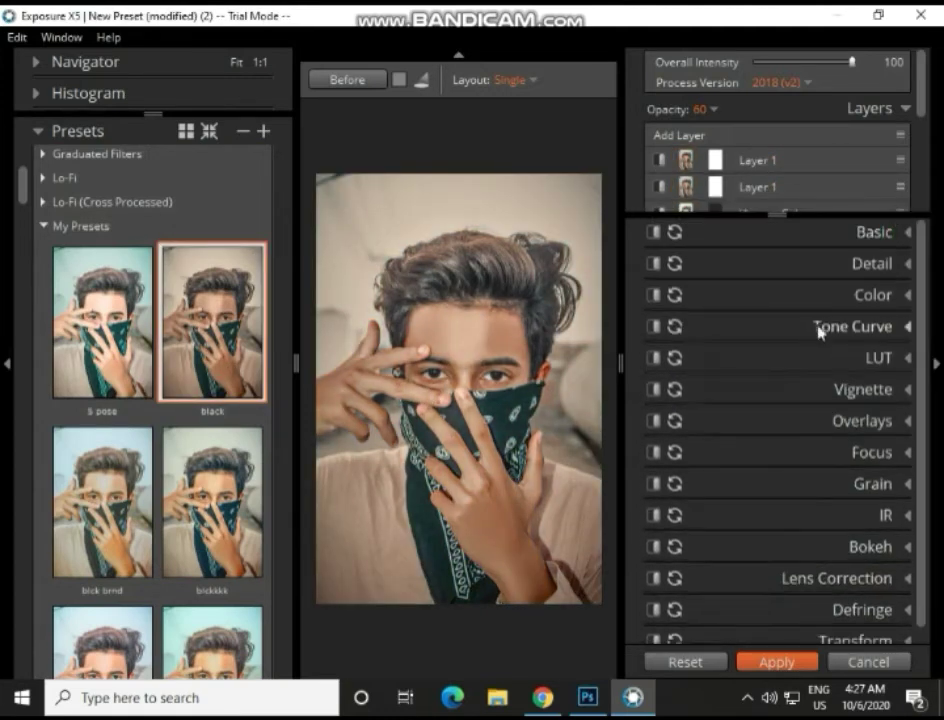
scroll(866, 466, down, 1)
click(852, 407)
scroll(735, 464, down, 2)
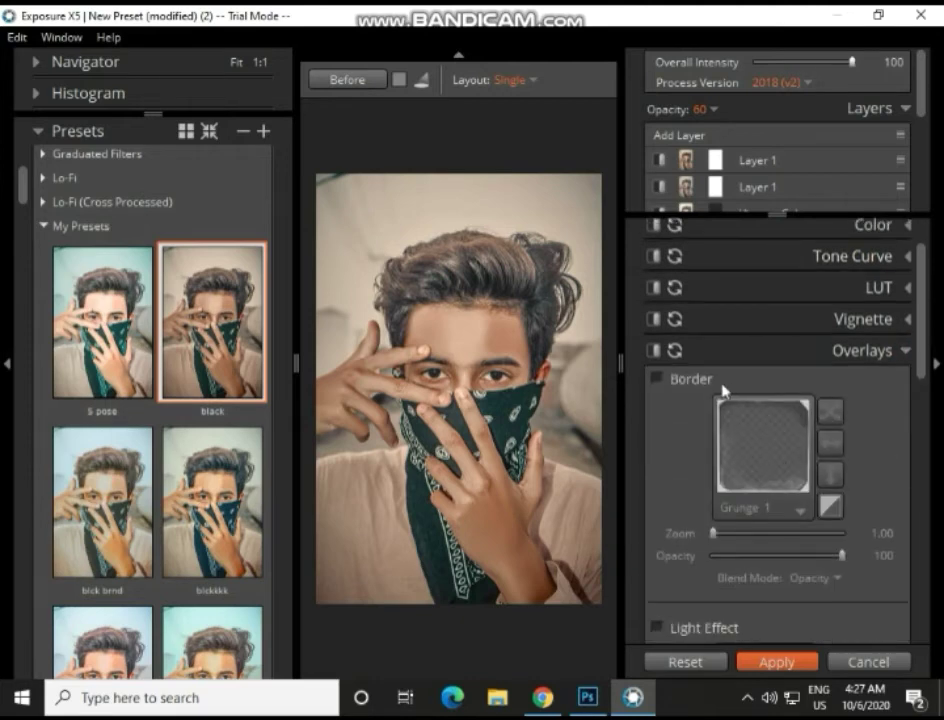
scroll(706, 463, down, 3)
click(688, 408)
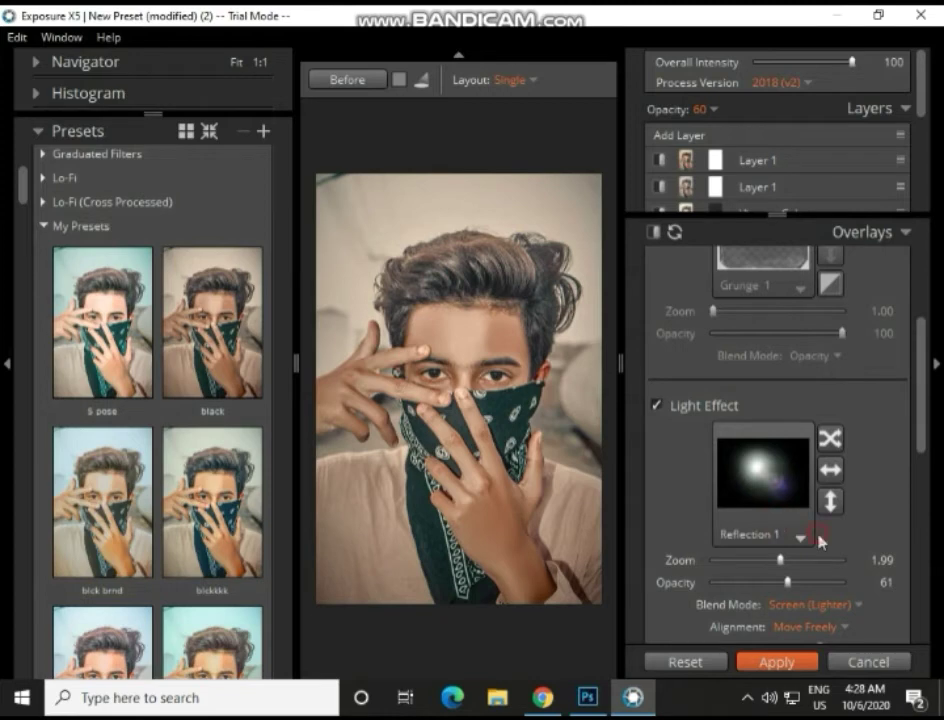
Step: Try the Red Glow light effect and the streaky yellow-orange effect from the Surround category
click(784, 484)
click(507, 345)
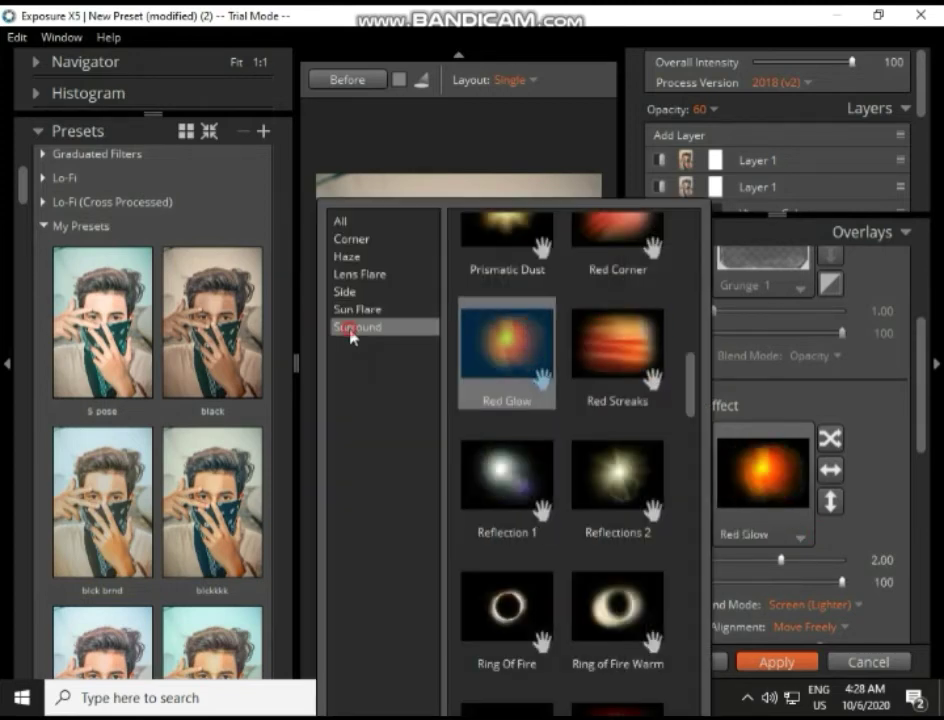
click(352, 336)
click(613, 434)
click(628, 539)
click(614, 537)
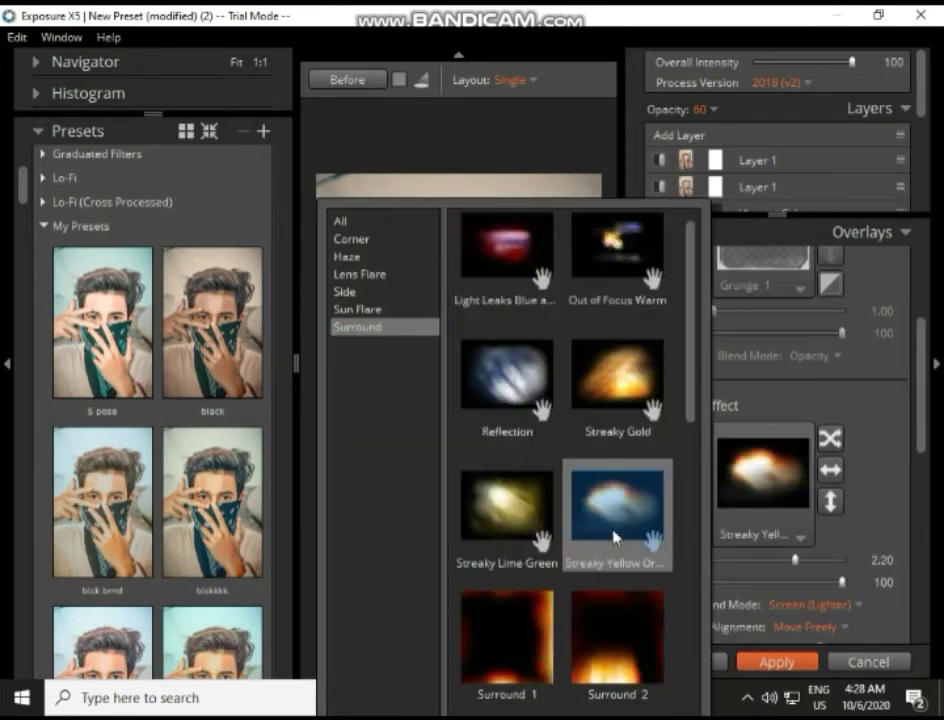
Step: Try the full-frame blue Light Leaks effect among the last Surround light effects
scroll(611, 533, down, 10)
scroll(613, 534, up, 10)
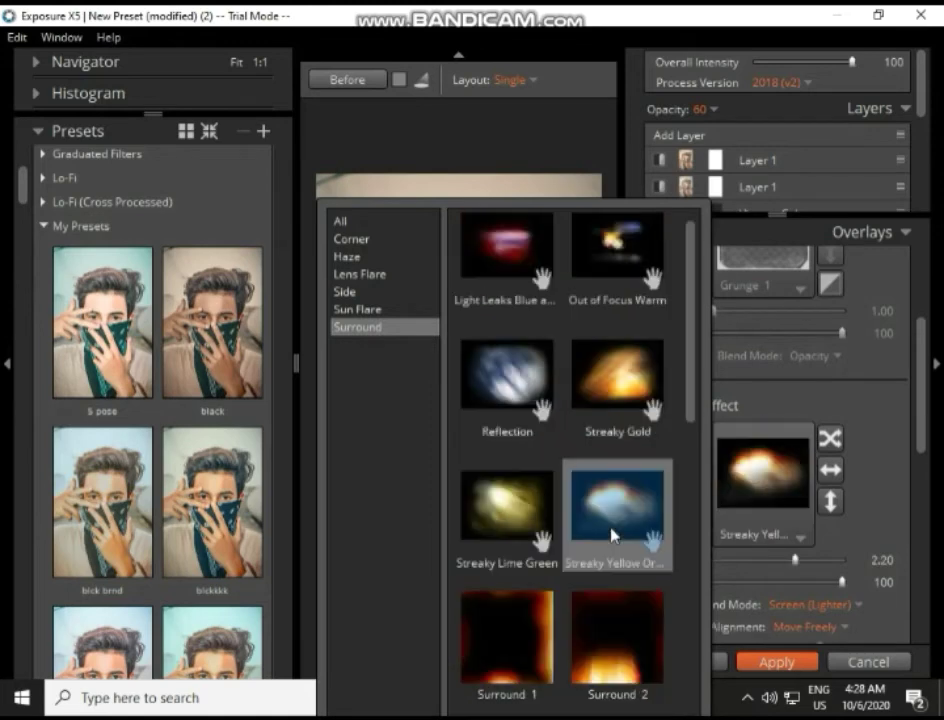
scroll(613, 535, down, 10)
click(613, 534)
click(507, 410)
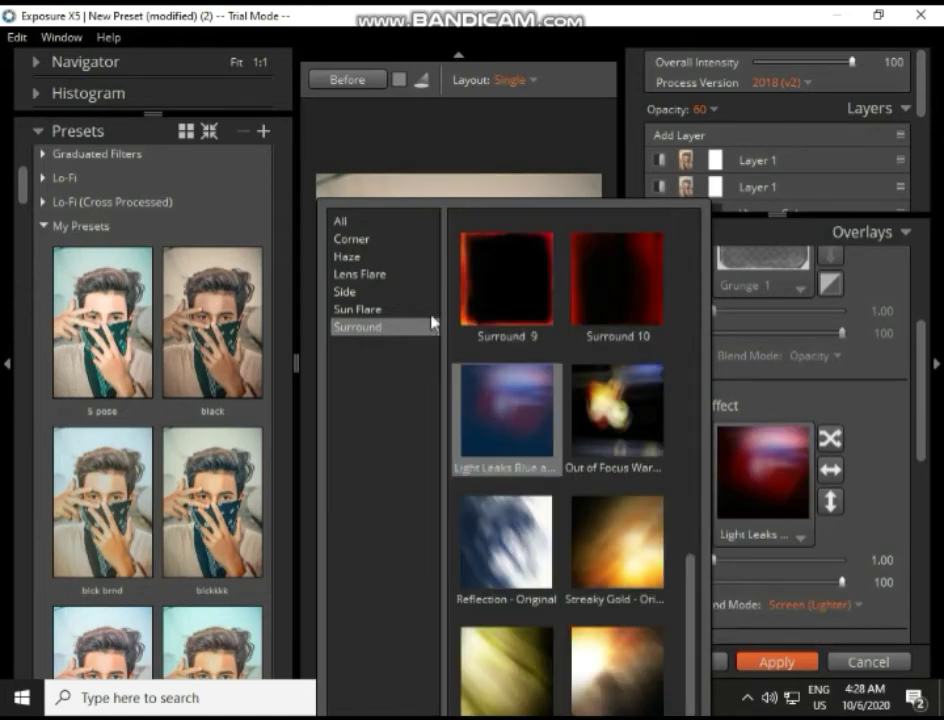
Step: Try light effects from the Sun Flare and Side categories, including Red Glow - Original and the red side leak
click(420, 310)
scroll(660, 530, down, 8)
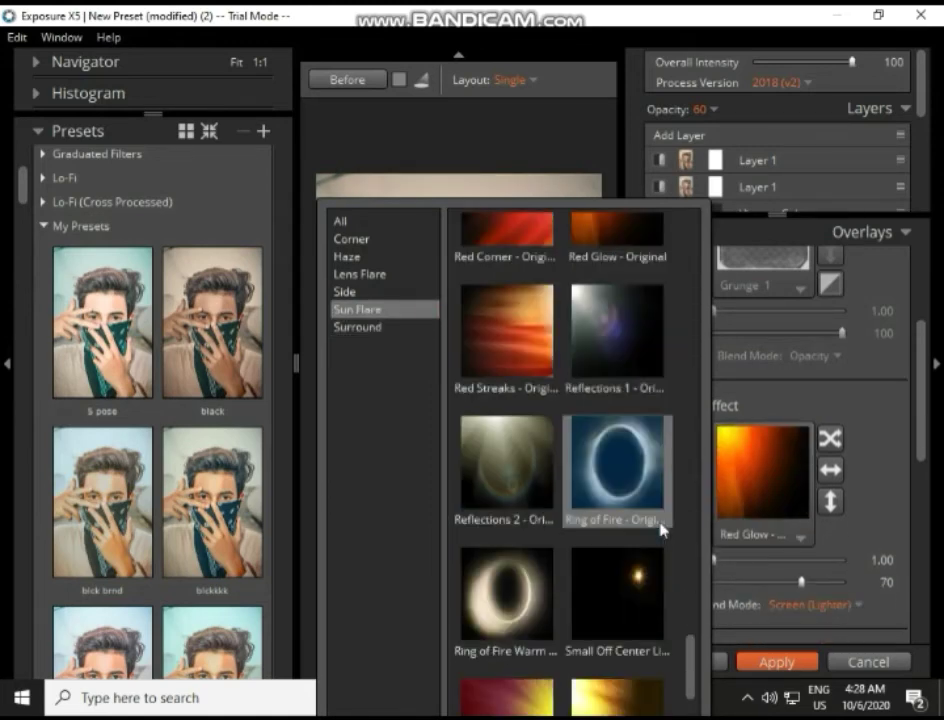
scroll(627, 506, up, 10)
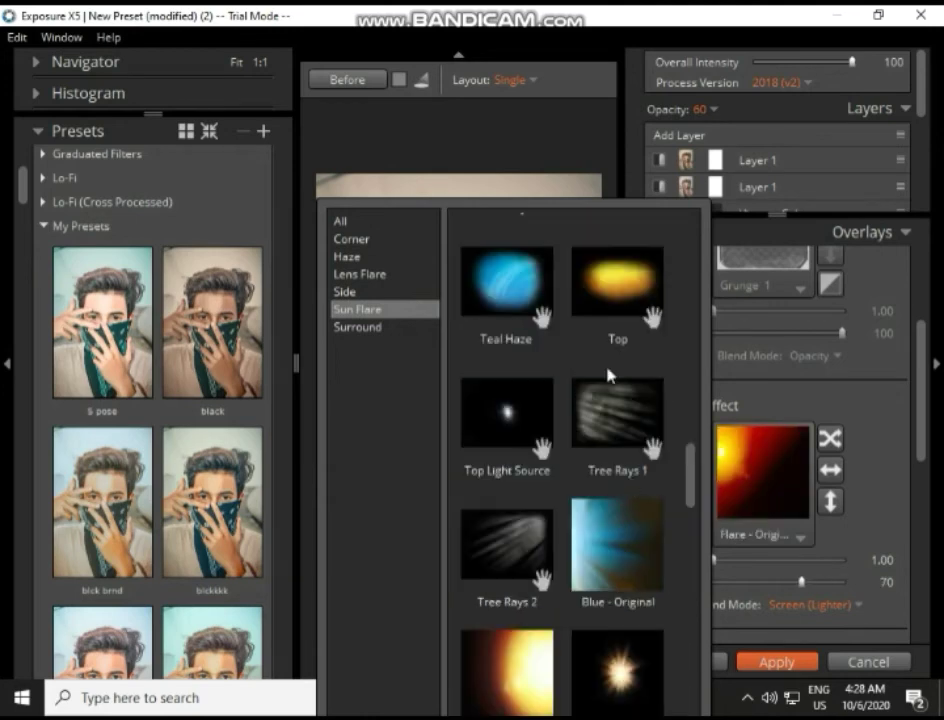
click(367, 293)
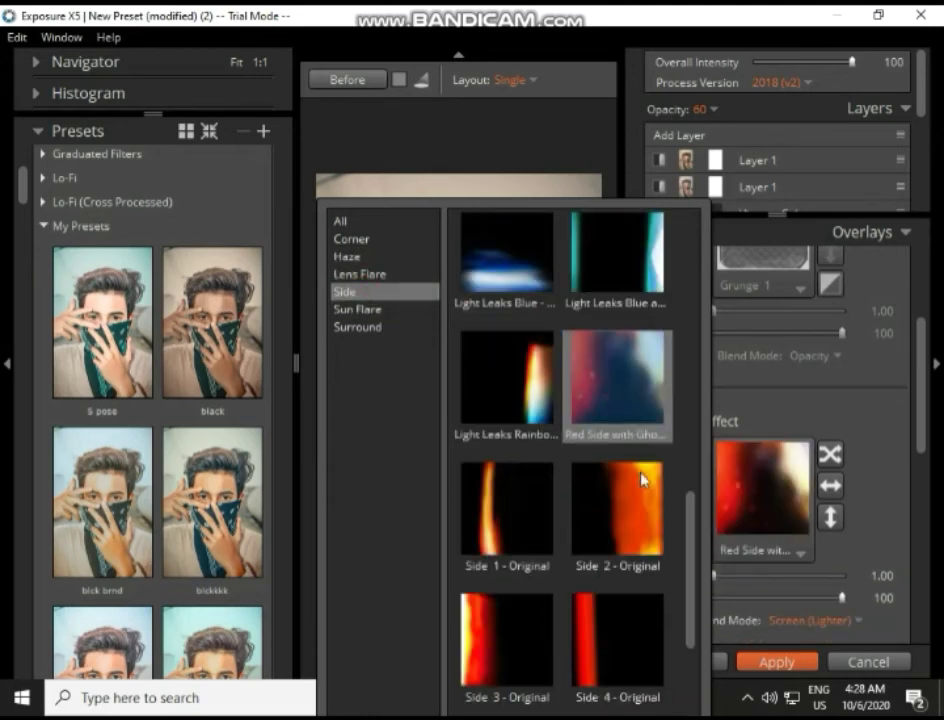
scroll(660, 560, down, 3)
scroll(640, 507, down, 3)
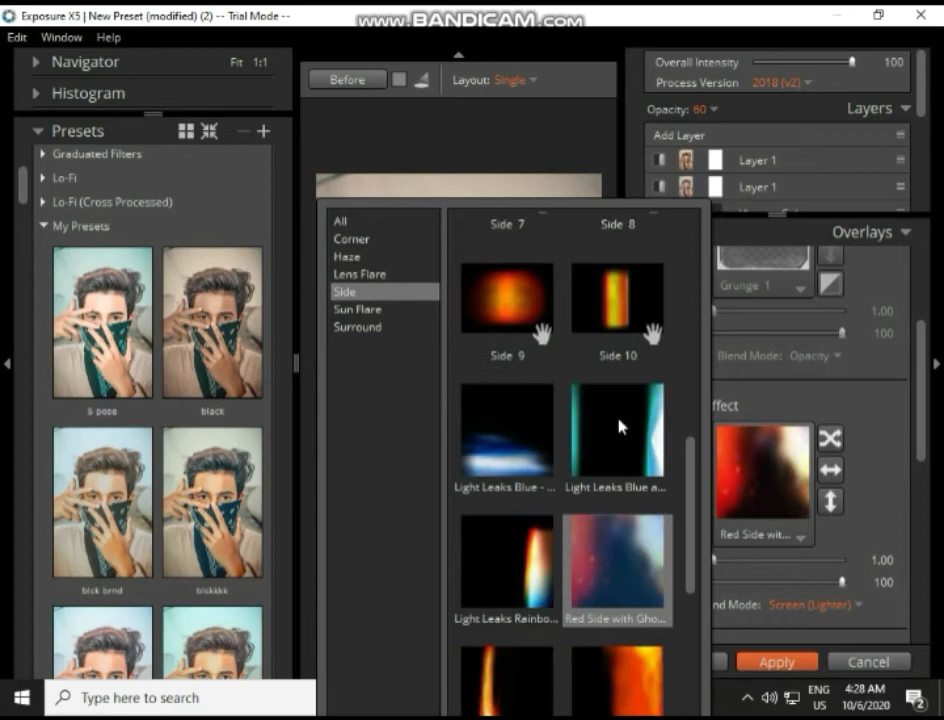
Step: Choose the eccentric Rainbow Ring light effect from the Lens Flare category
click(428, 275)
click(508, 265)
scroll(632, 490, down, 5)
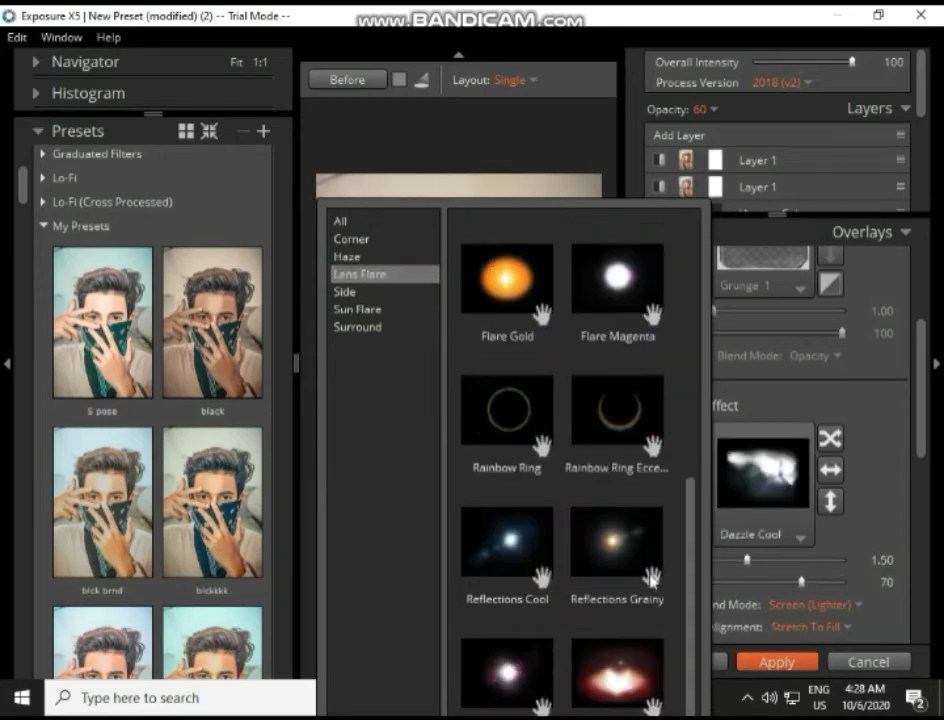
click(642, 445)
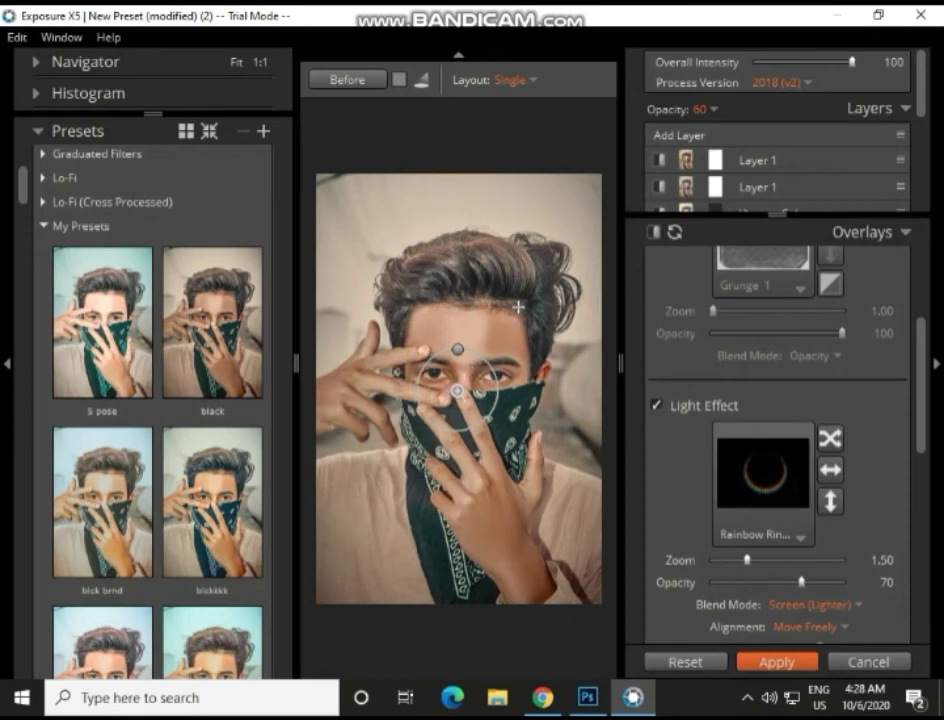
Step: Position the rainbow ring's centre over the nose at the bandana's upper edge and set the light effect's opacity to 99
drag(455, 389, 519, 311)
drag(472, 372, 473, 387)
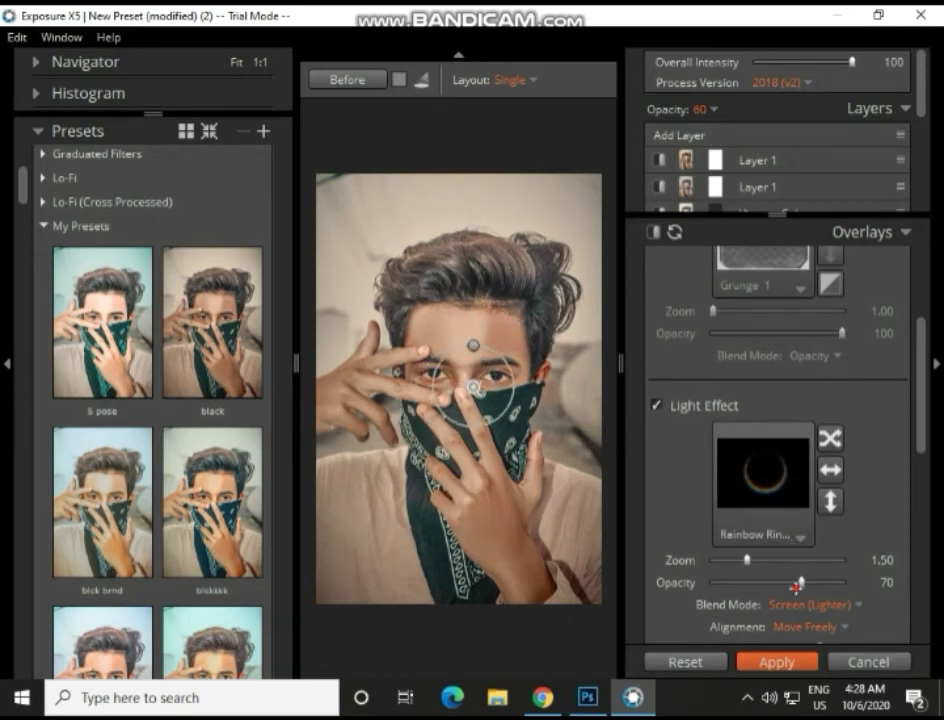
drag(797, 586, 841, 582)
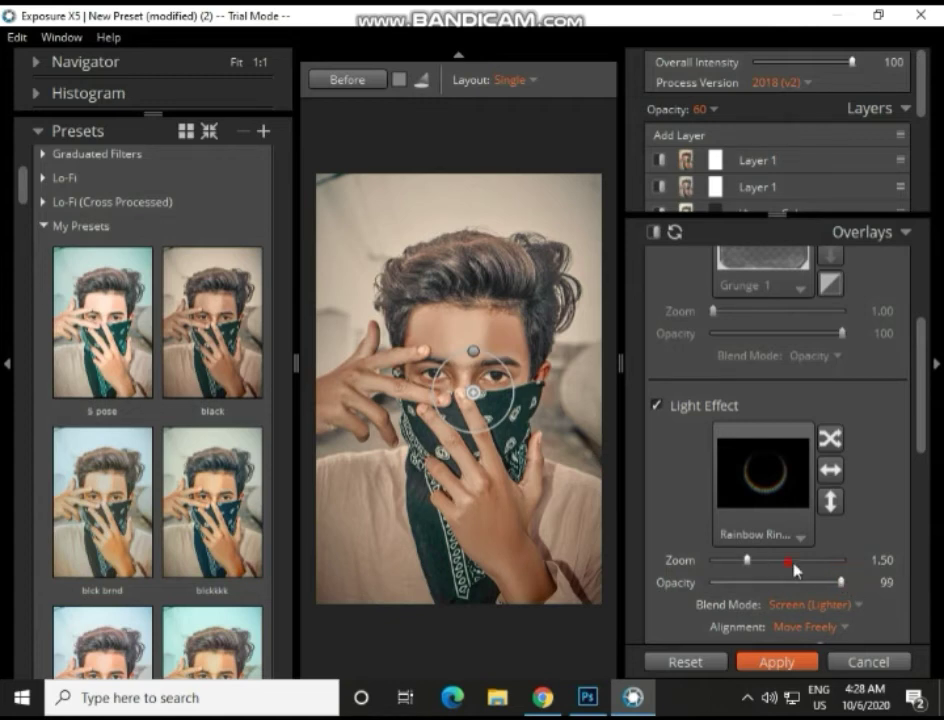
Step: Replace the rainbow ring with the Out of Focus light effect from the Surround category
drag(790, 562, 811, 560)
double_click(675, 571)
click(769, 502)
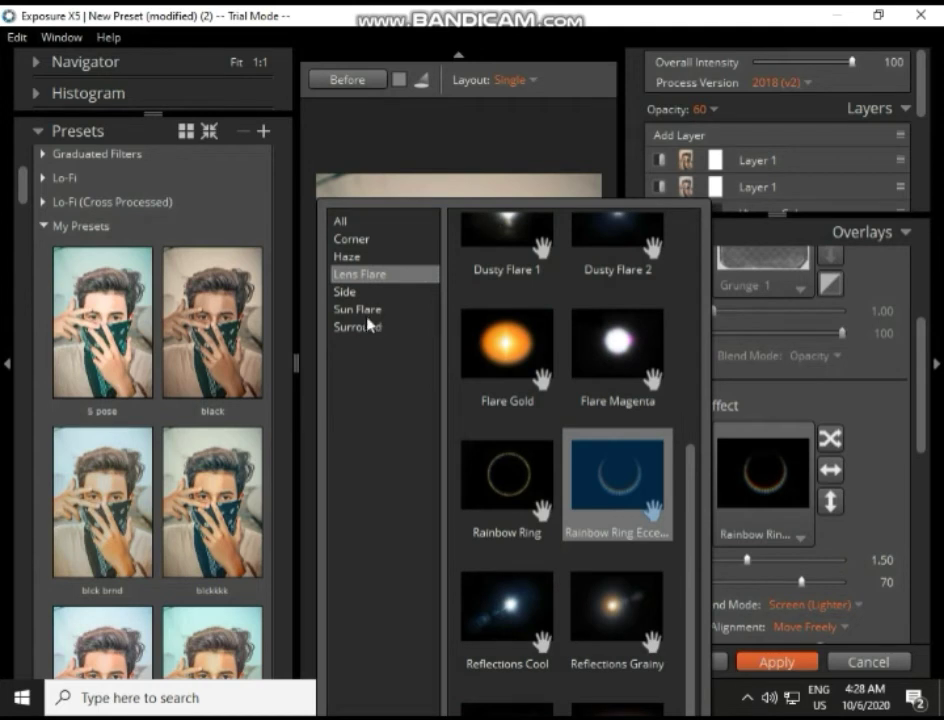
click(370, 324)
scroll(468, 362, down, 5)
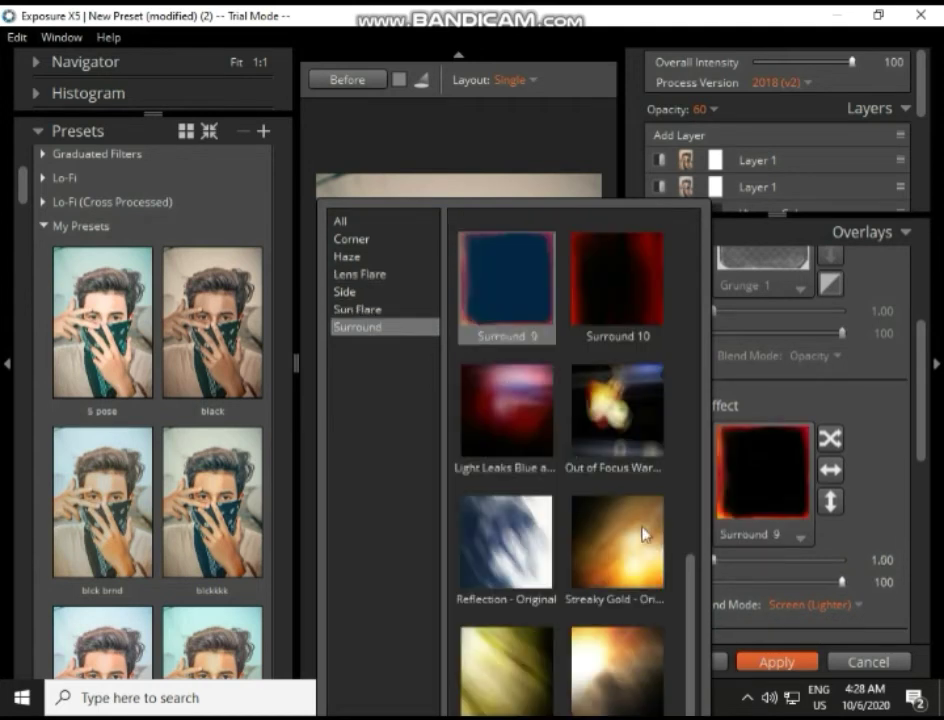
key(Down)
click(601, 430)
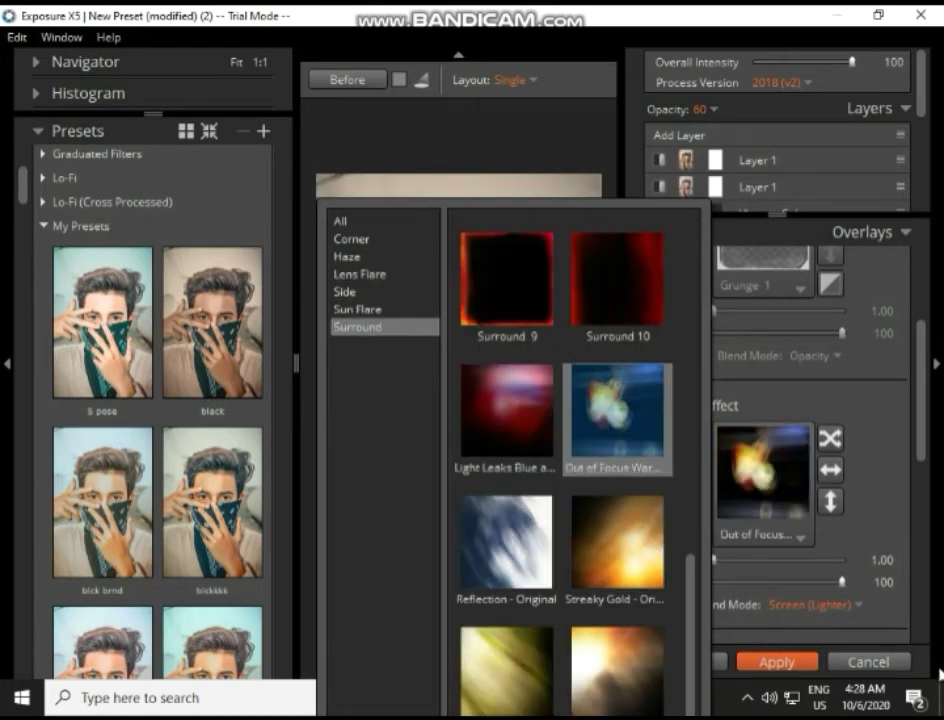
click(662, 516)
click(613, 428)
double_click(613, 428)
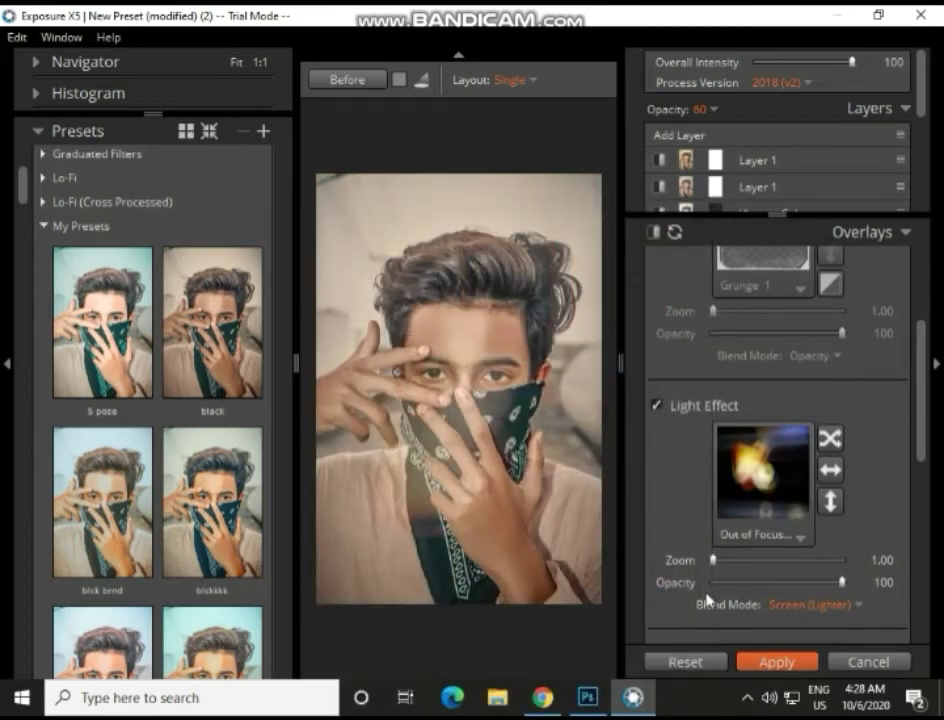
Step: Try vertical and horizontal flips of the Out of Focus light effect at zoom 1.00 and opacity 100
click(830, 503)
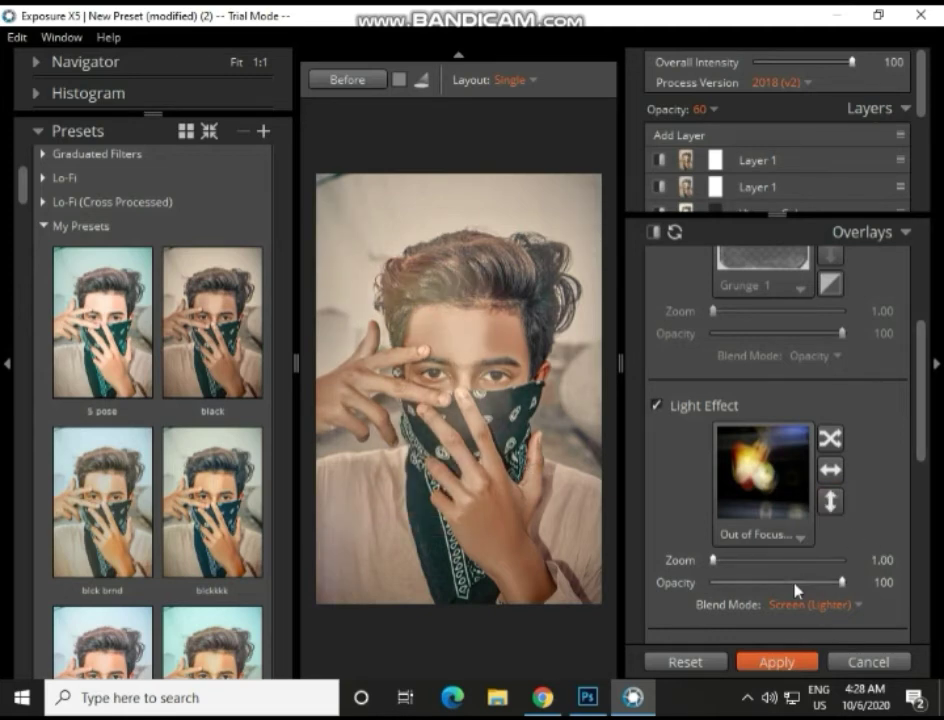
drag(793, 581, 781, 581)
drag(713, 560, 728, 560)
click(840, 588)
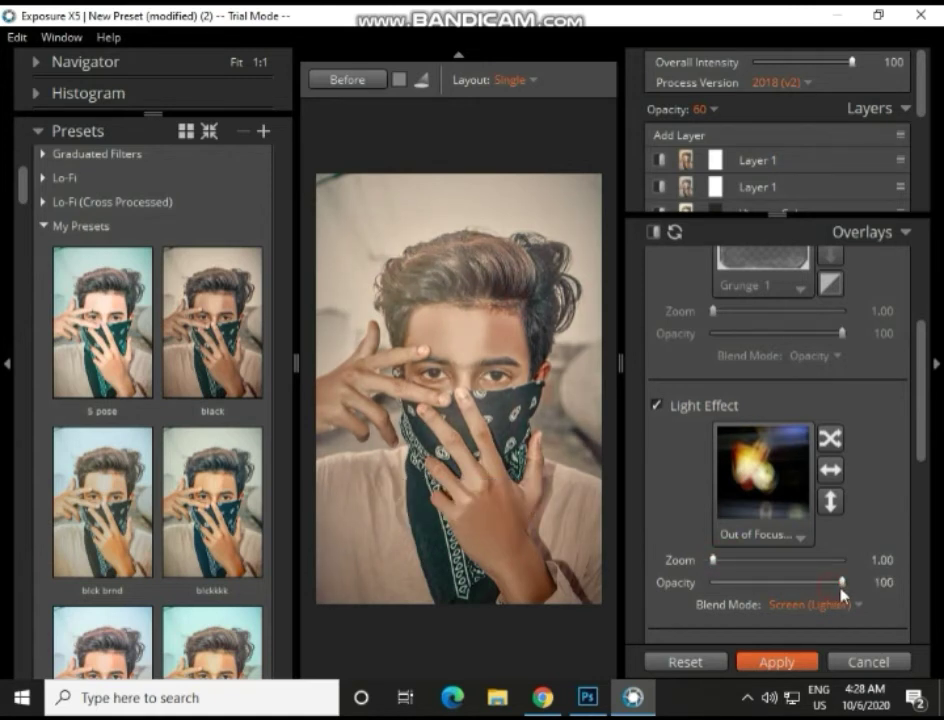
click(837, 499)
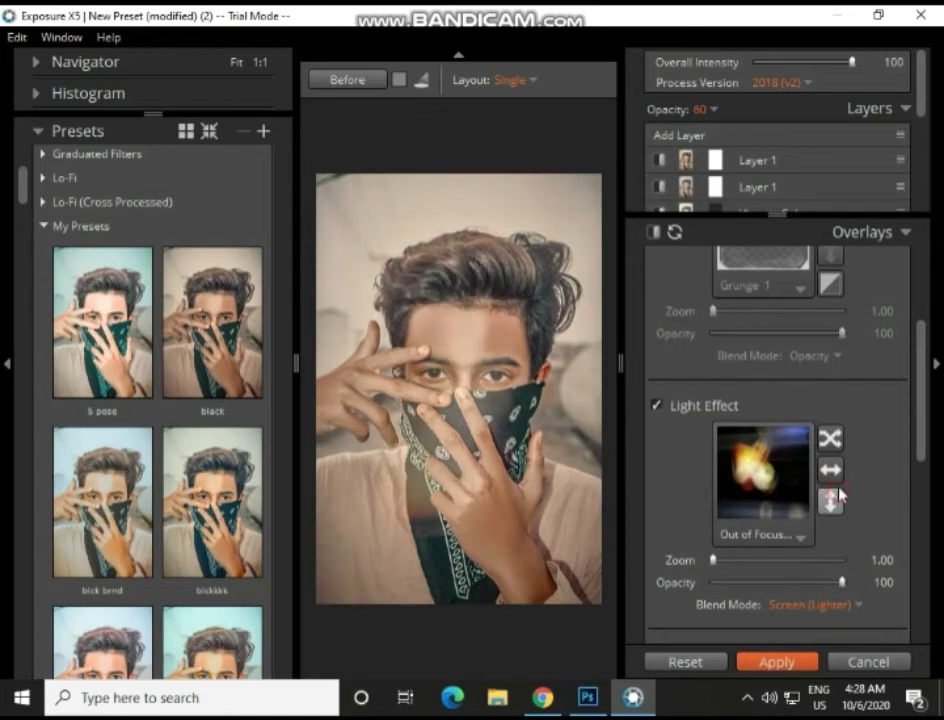
click(837, 477)
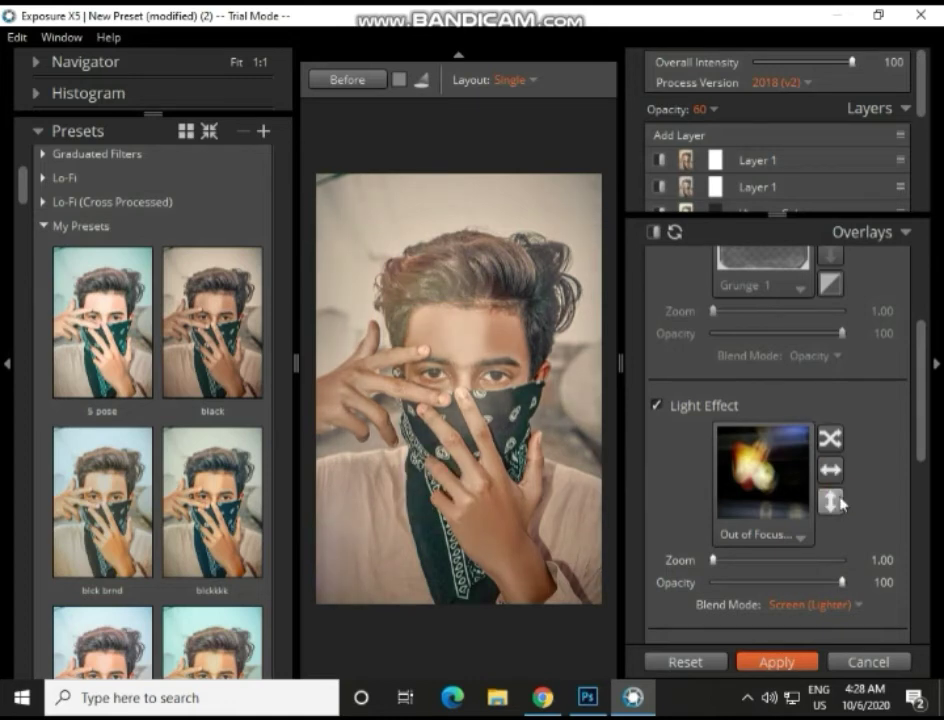
click(838, 492)
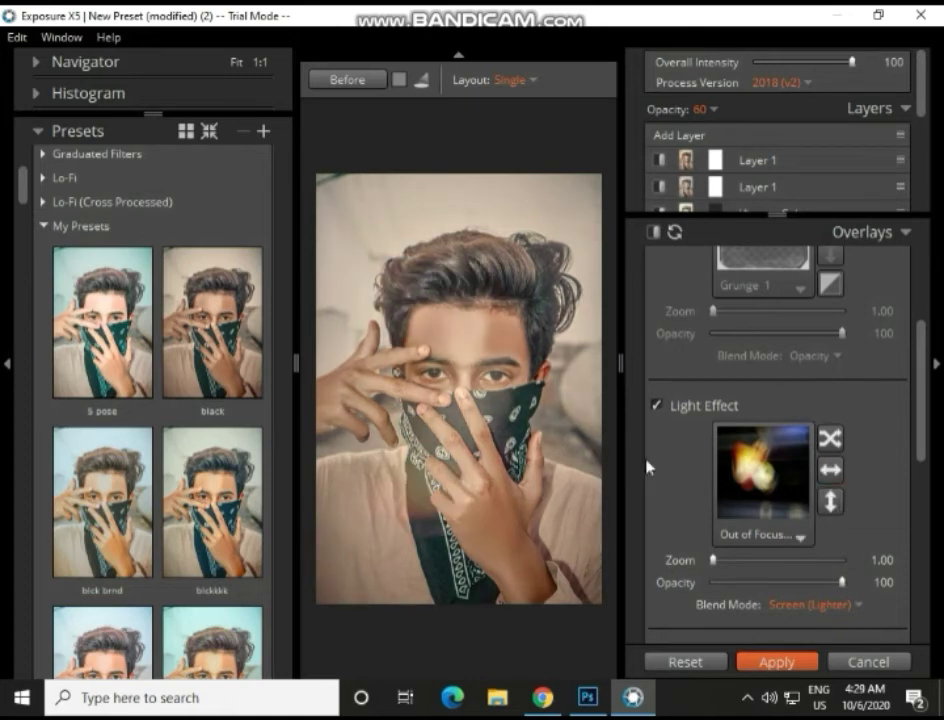
click(838, 482)
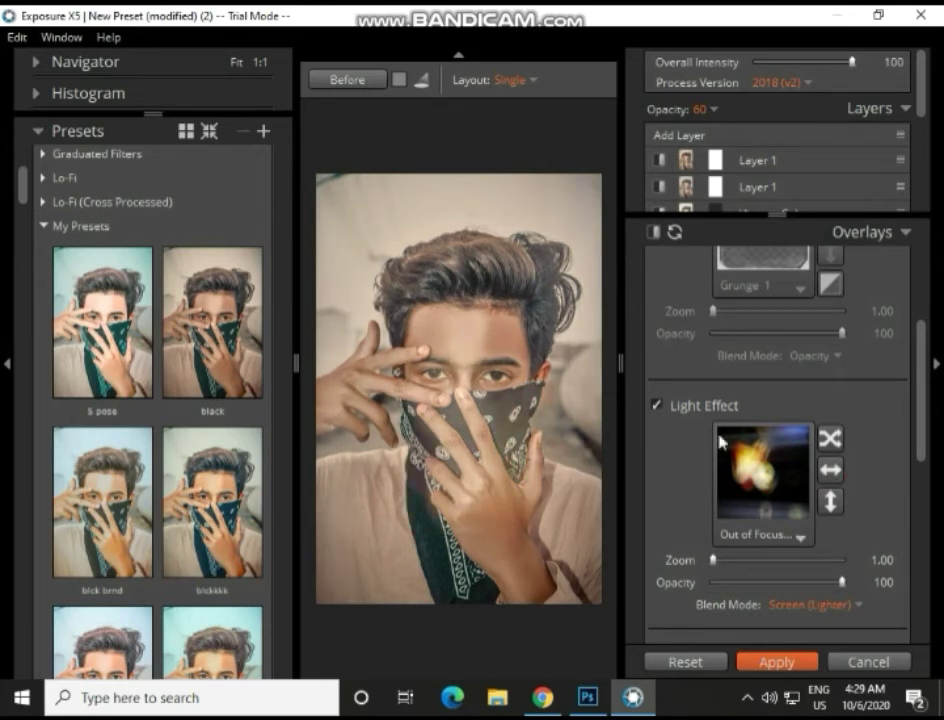
Step: Turn off the light effect overlay and enable the Texture overlay
click(679, 406)
scroll(691, 421, down, 3)
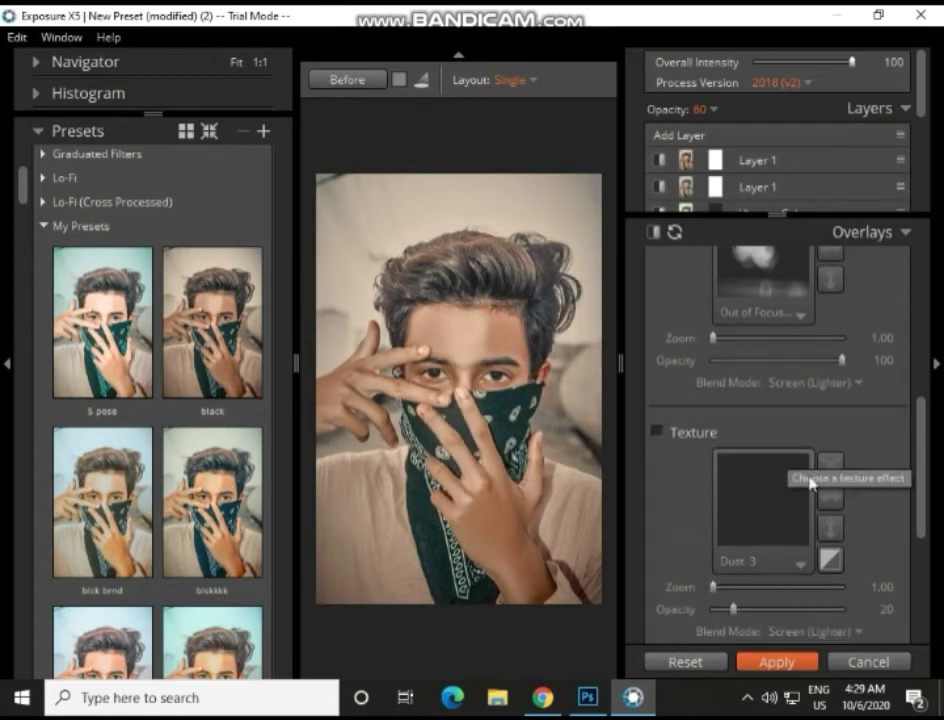
scroll(810, 484, down, 1)
click(660, 377)
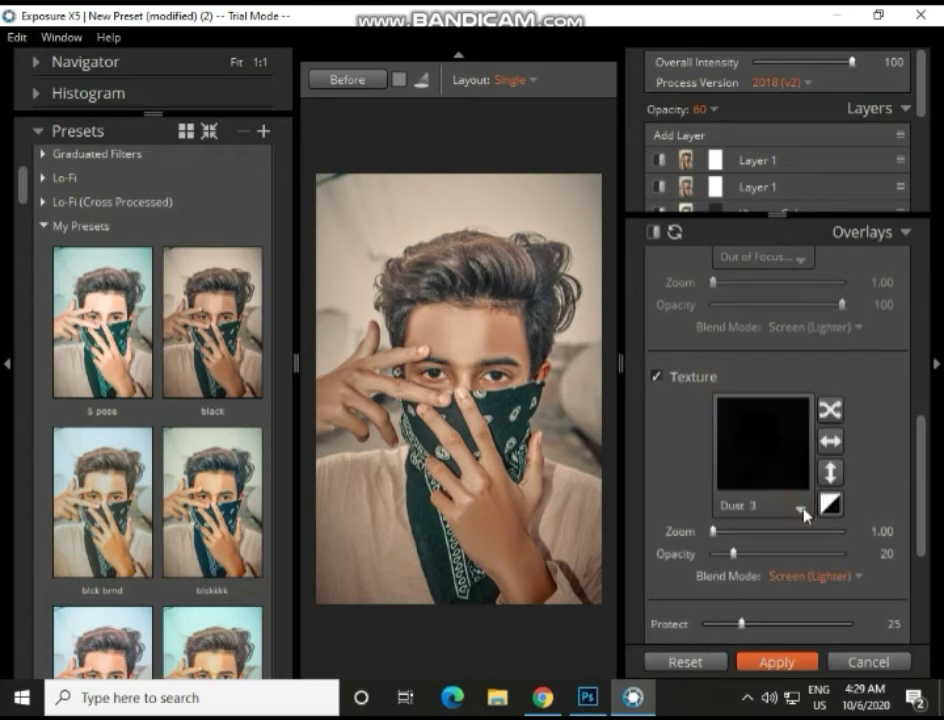
Step: Try the Image Wash 26 and Scratches 5 textures on the portrait
click(762, 467)
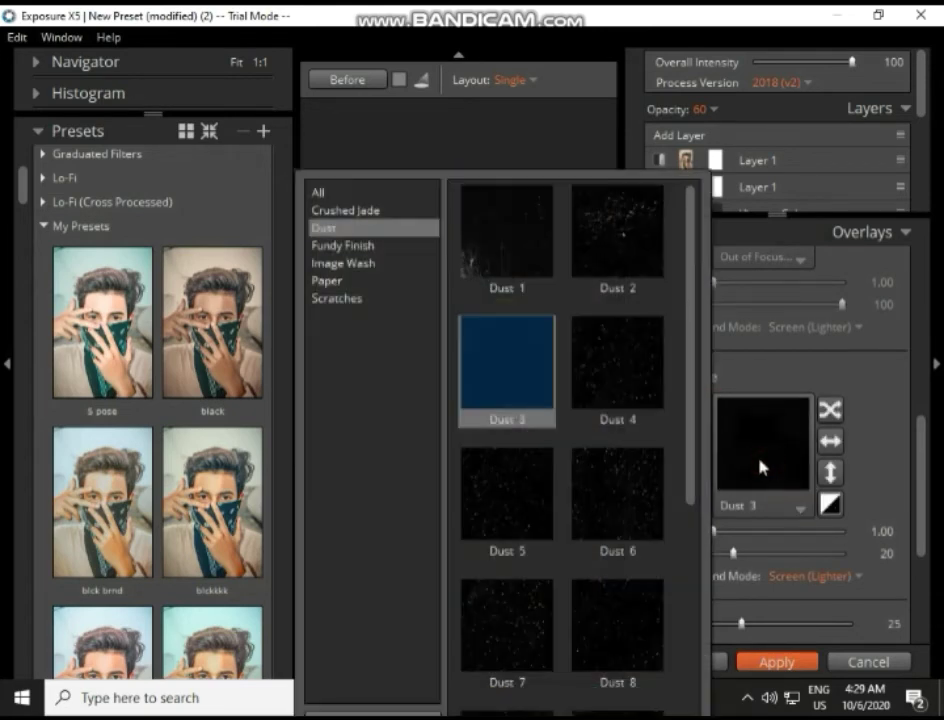
click(370, 266)
scroll(558, 468, down, 10)
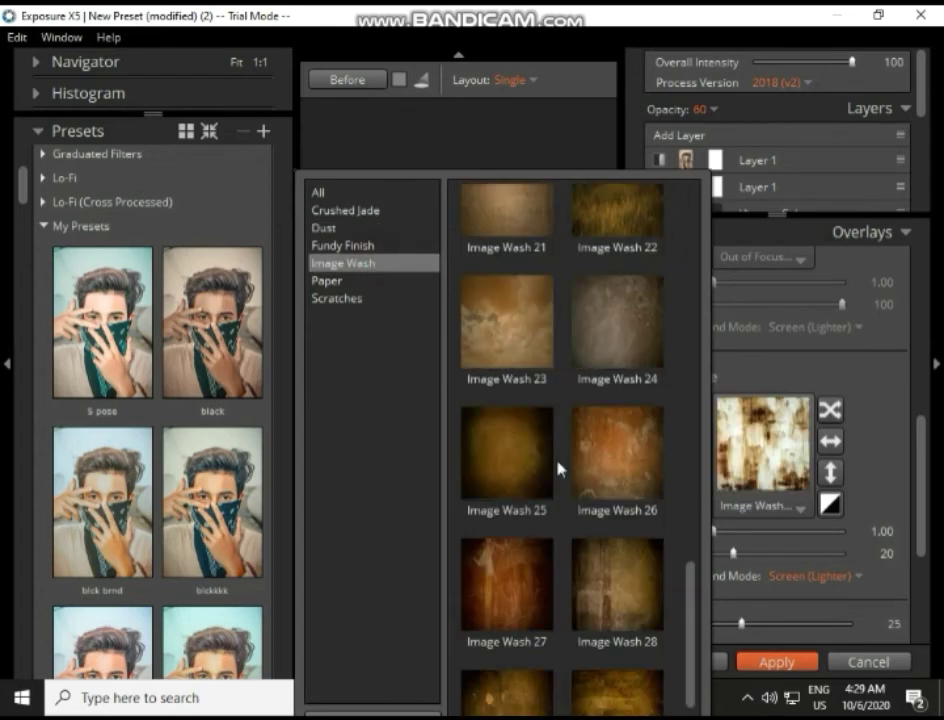
click(537, 440)
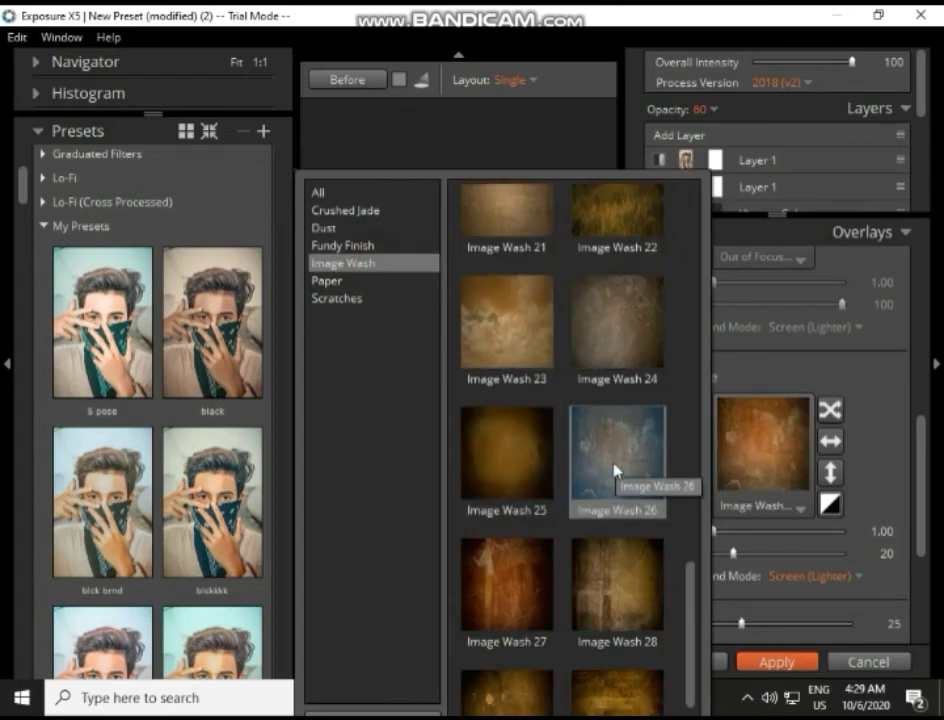
click(345, 298)
click(540, 378)
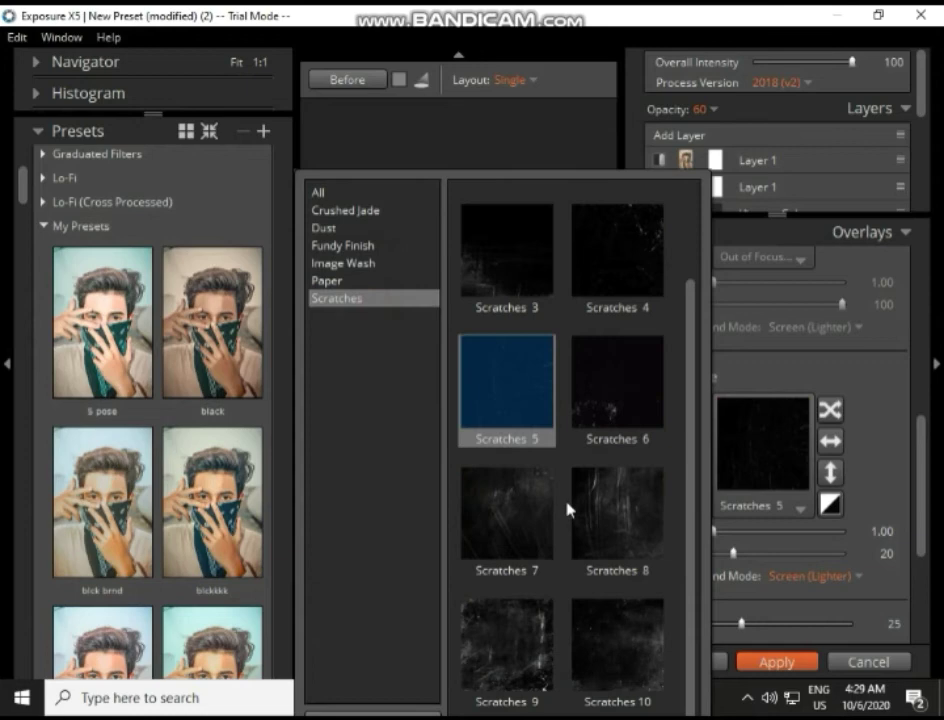
Step: Choose the Scratches 3 texture with zoom 1.21 and opacity 100, and apply the Exposure X5 edit to the photo
double_click(526, 284)
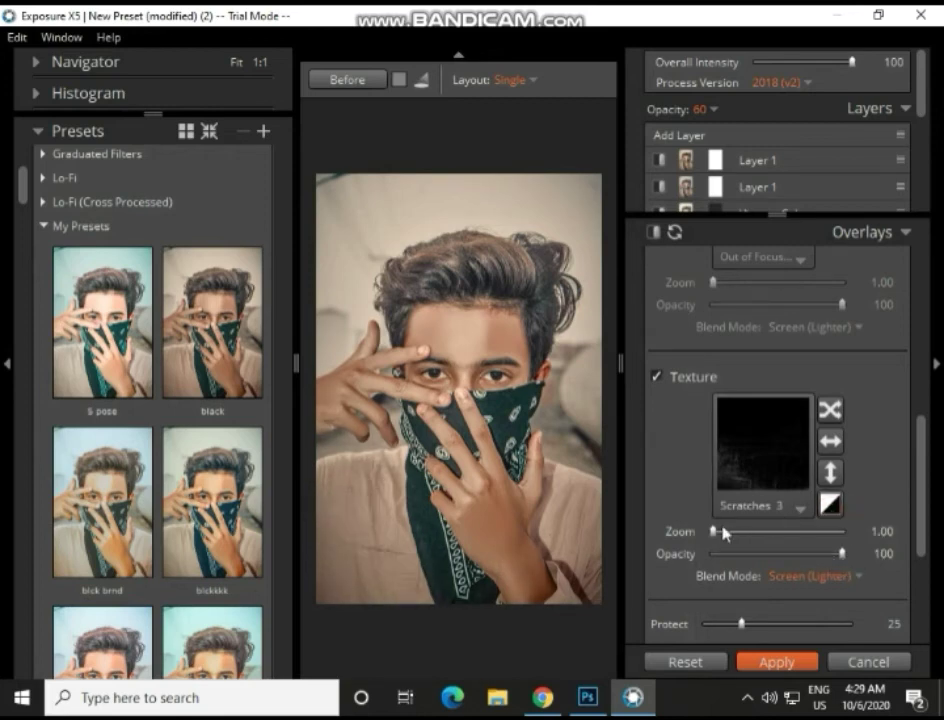
mouse_move(720, 529)
mouse_down()
mouse_move(733, 530)
mouse_move(725, 531)
mouse_up()
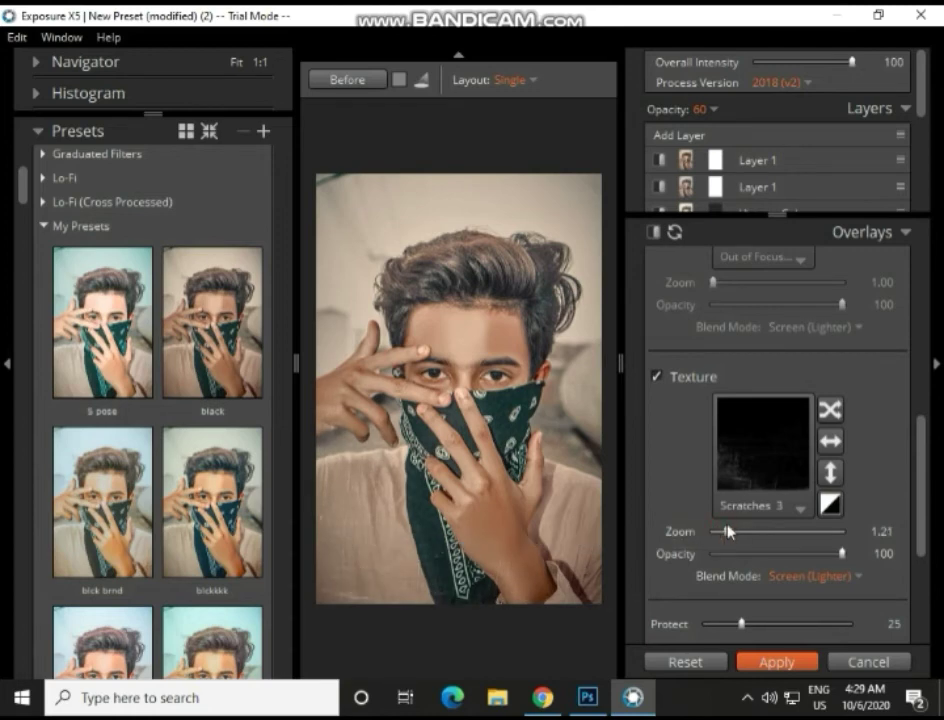
click(778, 662)
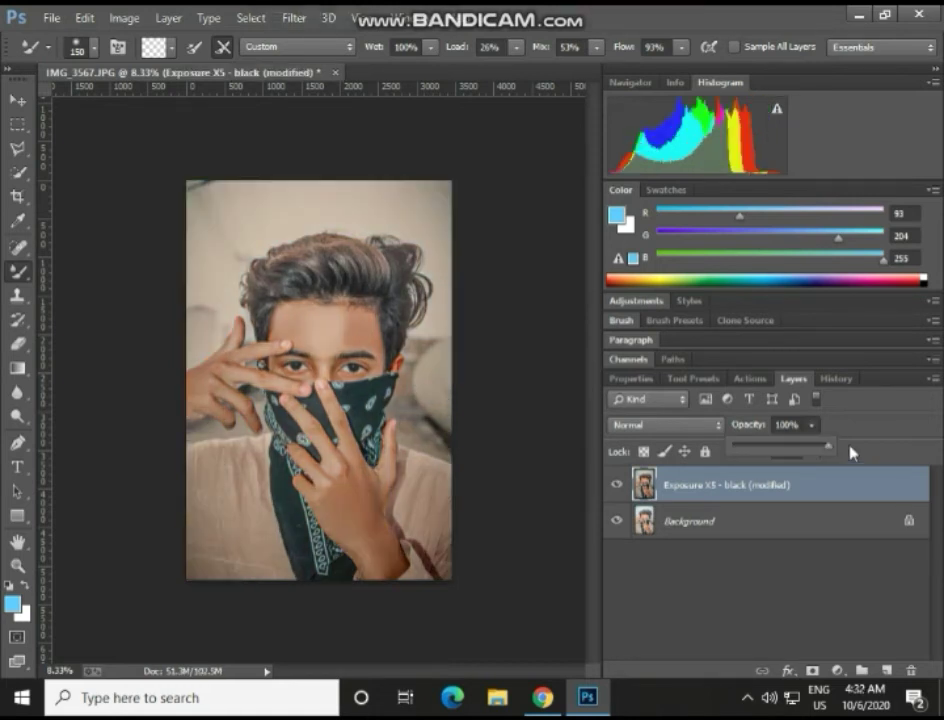
Step: Lower the Exposure X5 layer's opacity to about 82% and merge it with the Background layer
drag(813, 458, 813, 455)
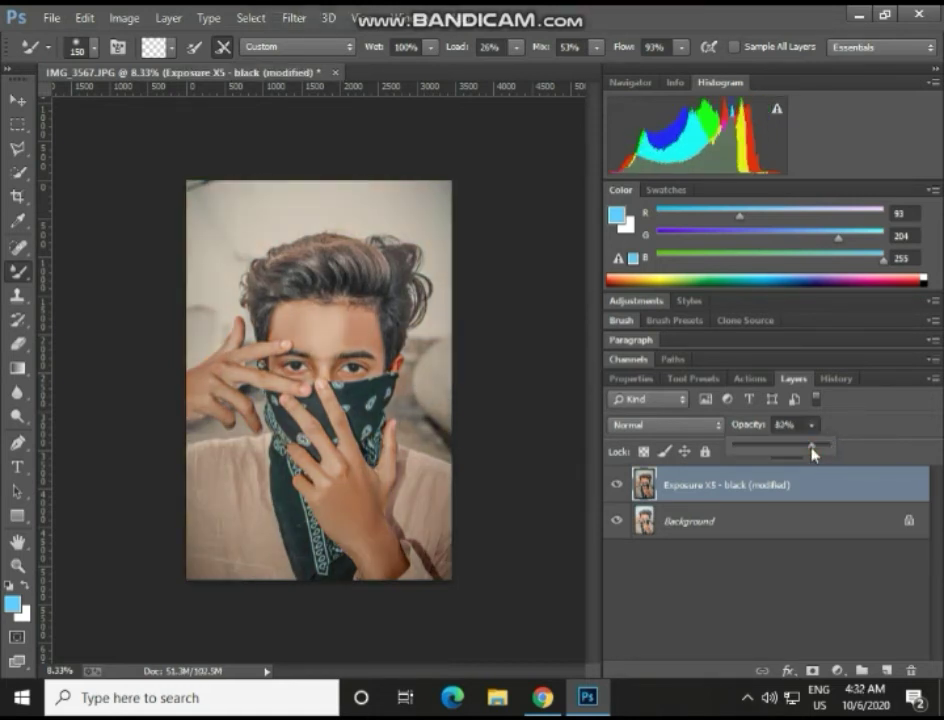
click(651, 486)
click(679, 518)
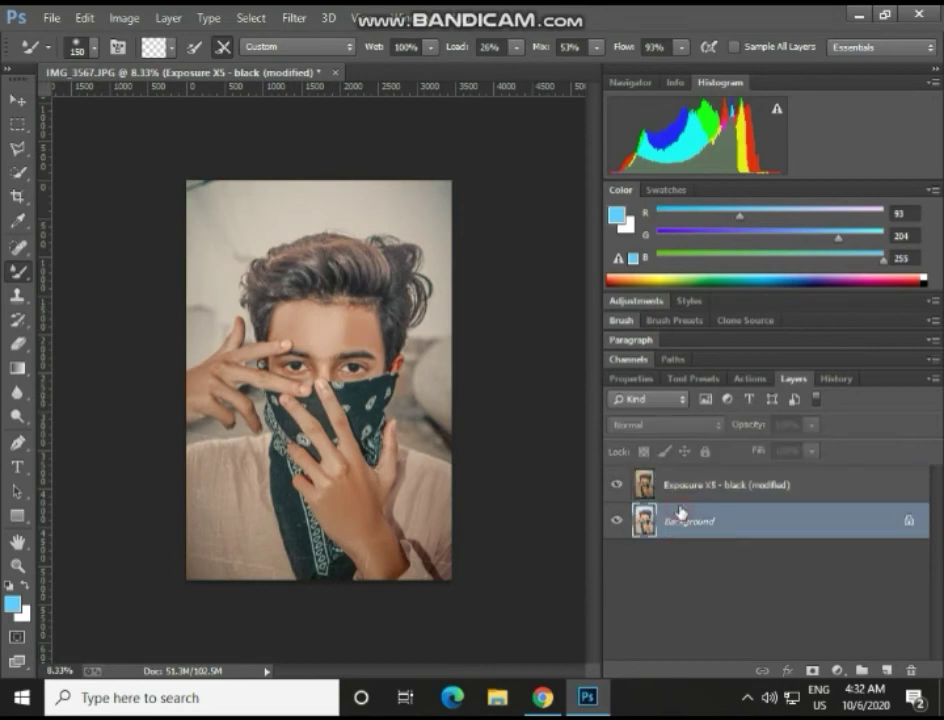
right_click(670, 487)
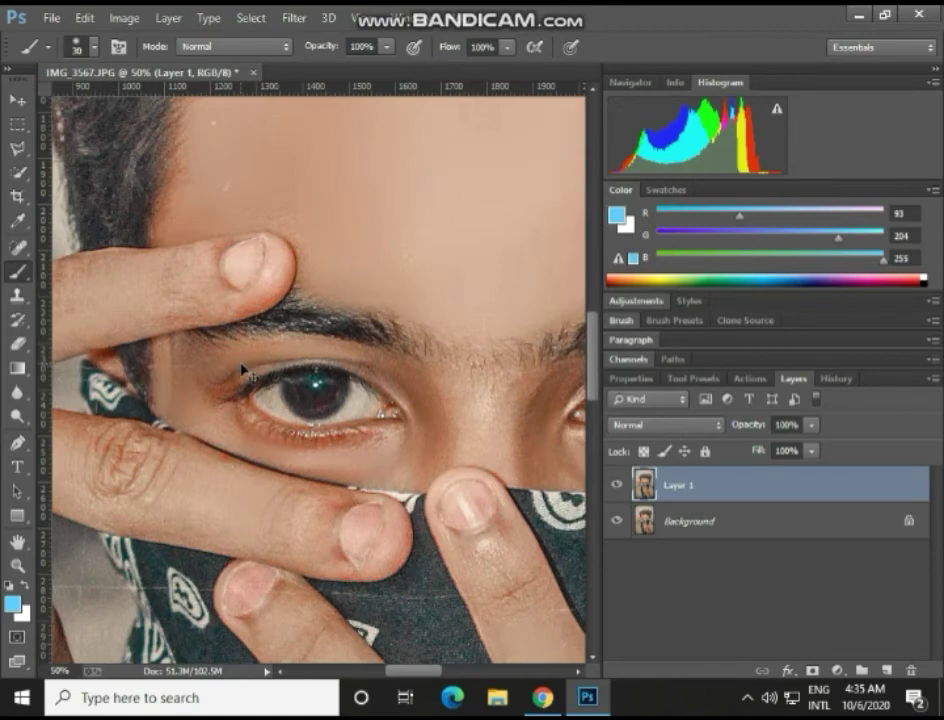
Step: Try a Brush stroke with a 15 px tip on the iris of the photo's left eye
scroll(241, 366, up, 5)
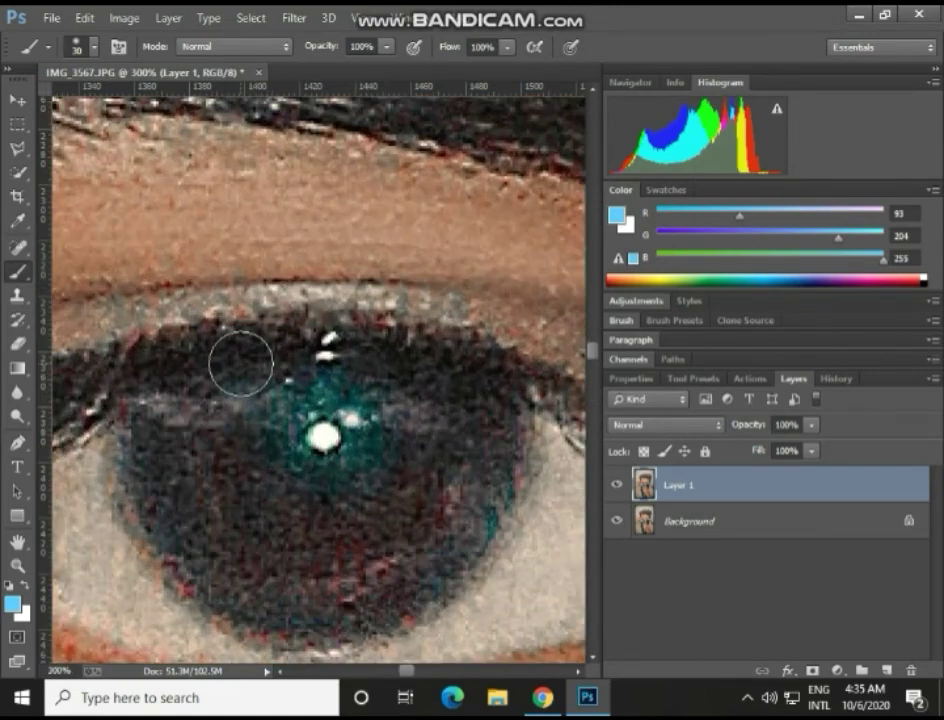
scroll(241, 366, up, 1)
scroll(240, 395, down, 2)
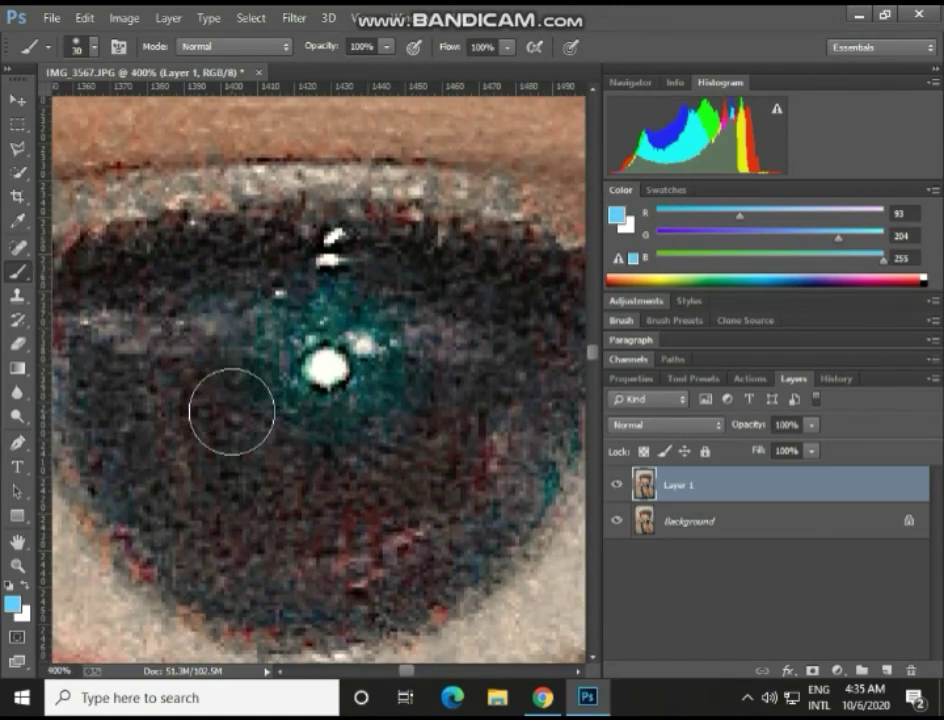
key(bracketleft)
key(bracketleft)
key(bracketleft)
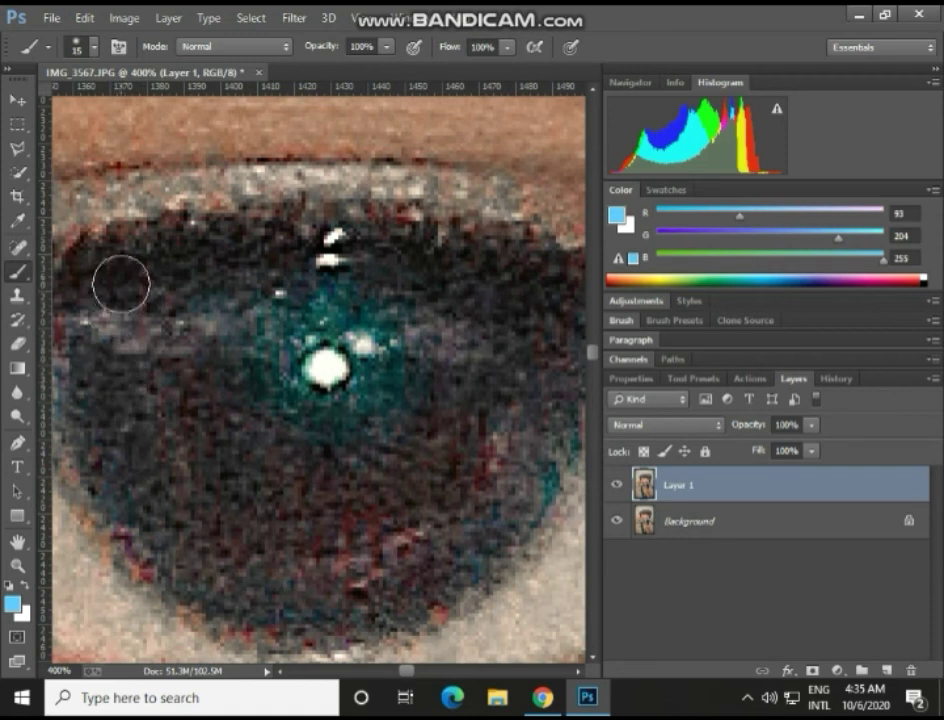
click(125, 283)
drag(127, 285, 123, 319)
key(ctrl+z)
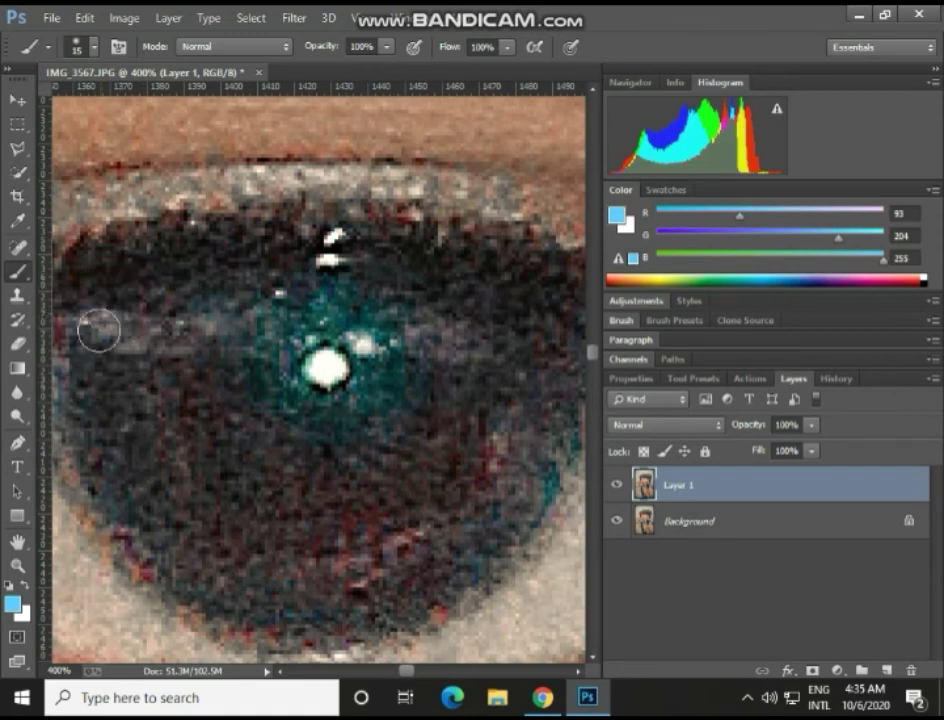
Step: Brighten the iris of the photo's left eye with the Dodge tool at size 25, Midtones range and 62% exposure
click(35, 420)
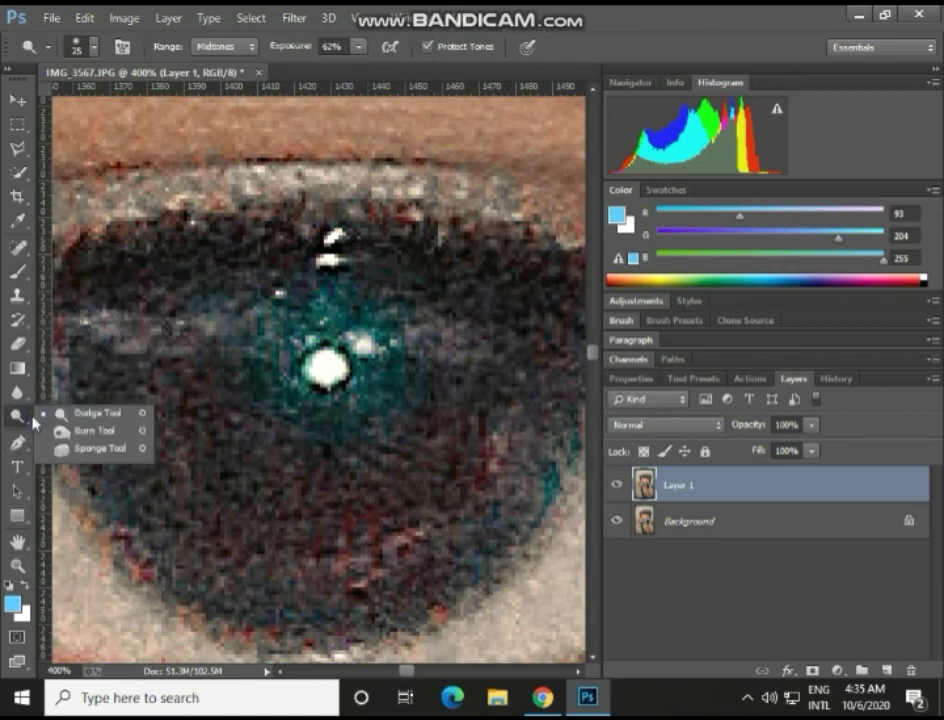
click(45, 413)
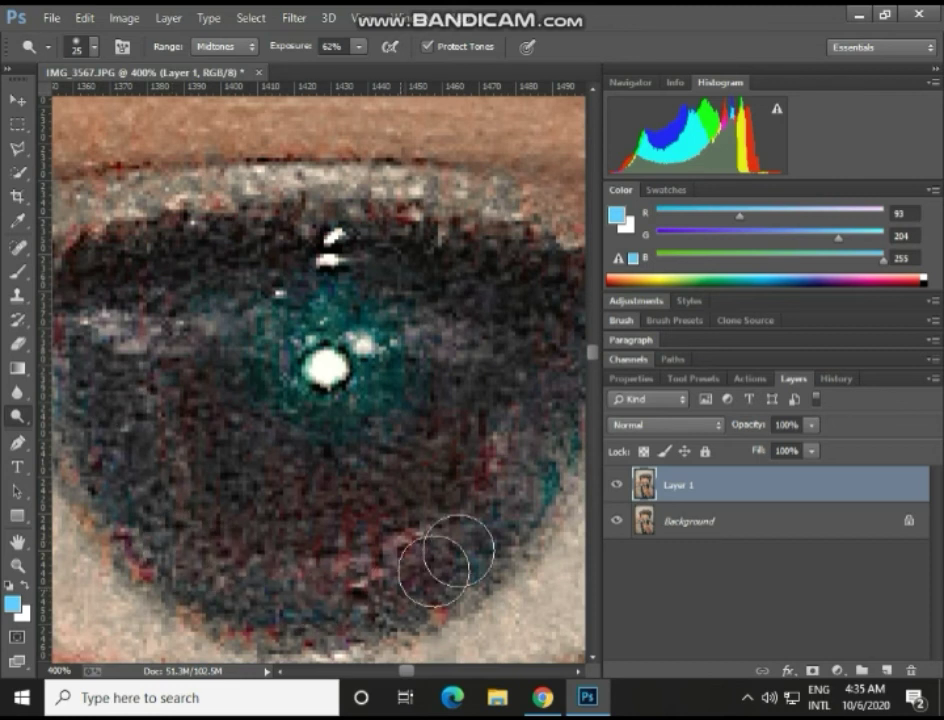
key(bracketleft)
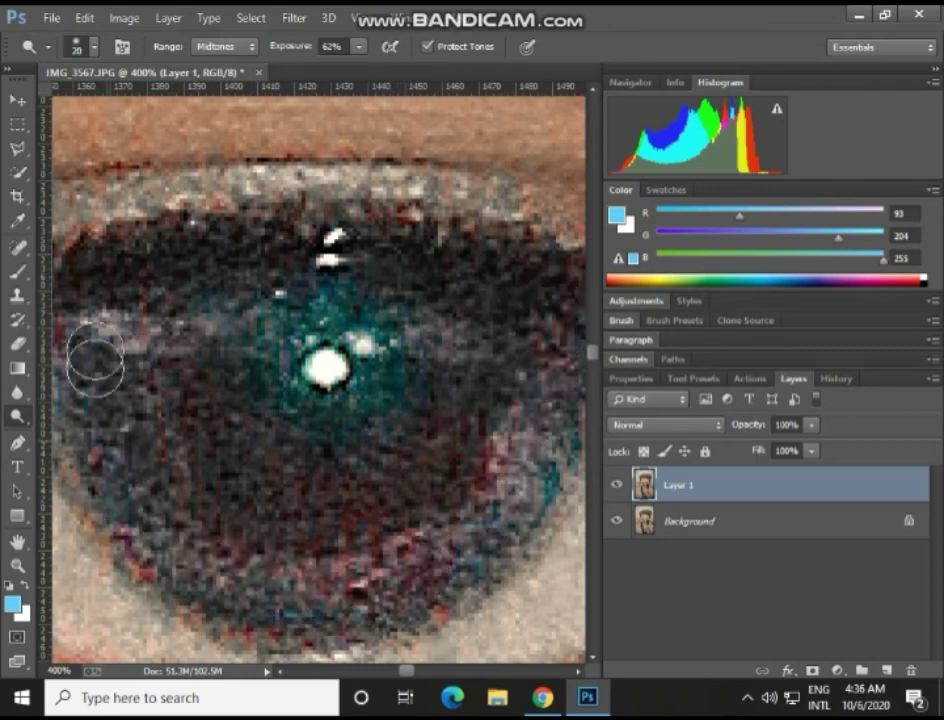
key(bracketright)
mouse_move(109, 290)
mouse_down()
mouse_move(135, 473)
mouse_move(178, 545)
mouse_move(257, 582)
mouse_move(306, 584)
mouse_move(407, 560)
mouse_move(490, 498)
mouse_move(517, 442)
mouse_move(540, 308)
mouse_move(445, 625)
mouse_up()
Step: Brighten the iris of the photo's right eye with the same Dodge tool settings
drag(413, 671, 466, 672)
scroll(493, 558, down, 2)
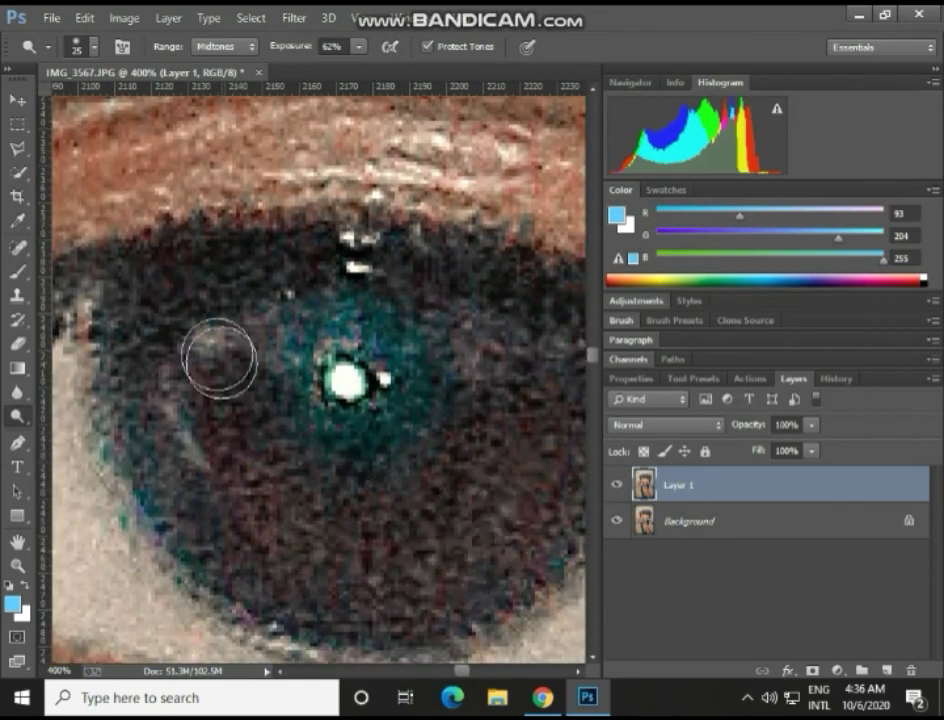
mouse_move(163, 300)
mouse_down()
mouse_move(187, 455)
mouse_move(236, 536)
mouse_move(273, 570)
mouse_move(337, 592)
mouse_move(461, 605)
mouse_move(546, 538)
mouse_move(584, 375)
mouse_move(535, 525)
mouse_up()
drag(461, 674, 461, 674)
scroll(459, 643, left, 3)
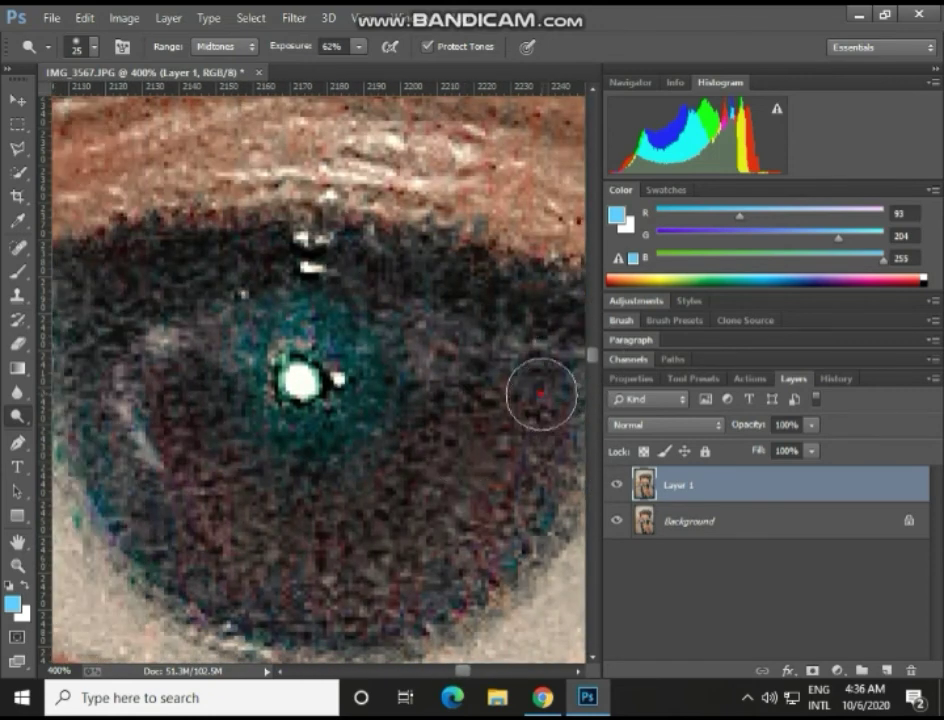
mouse_move(541, 395)
mouse_down()
mouse_move(502, 519)
mouse_move(469, 557)
mouse_move(375, 608)
mouse_move(332, 610)
mouse_move(282, 607)
mouse_move(218, 584)
mouse_move(164, 542)
mouse_move(134, 490)
mouse_move(110, 369)
mouse_move(122, 315)
mouse_move(148, 497)
mouse_move(213, 569)
mouse_move(250, 574)
mouse_move(400, 575)
mouse_move(460, 550)
mouse_move(500, 507)
mouse_move(546, 390)
mouse_up()
Step: Review the brightened eyes in the context of the whole portrait
key(ctrl+minus)
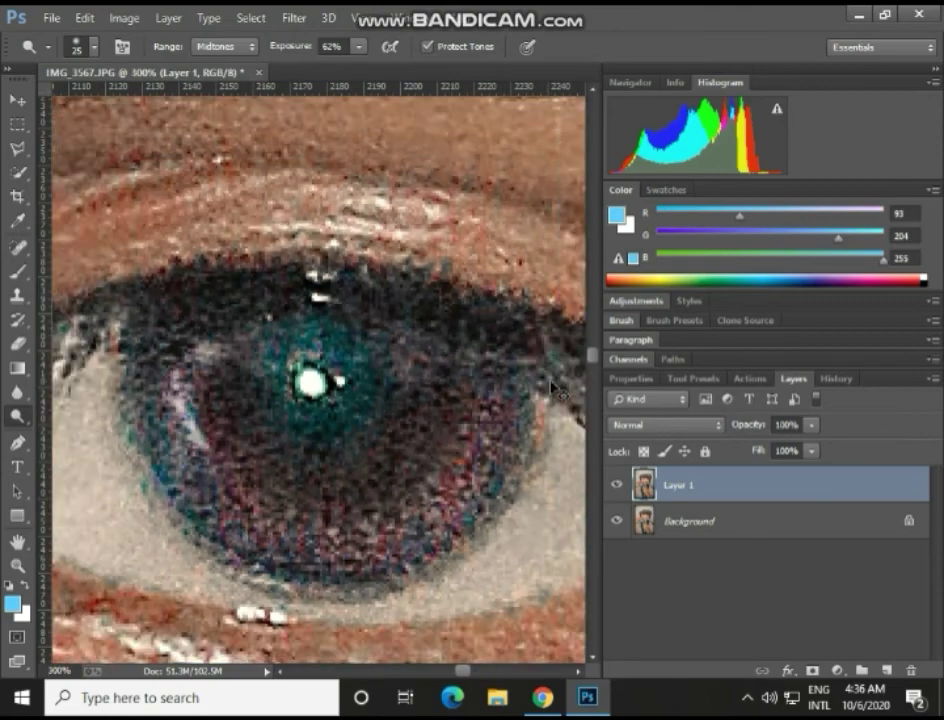
key(ctrl+minus)
key(ctrl+minus)
key(ctrl+minus)
key(ctrl+minus)
key(ctrl+minus)
key(ctrl+minus)
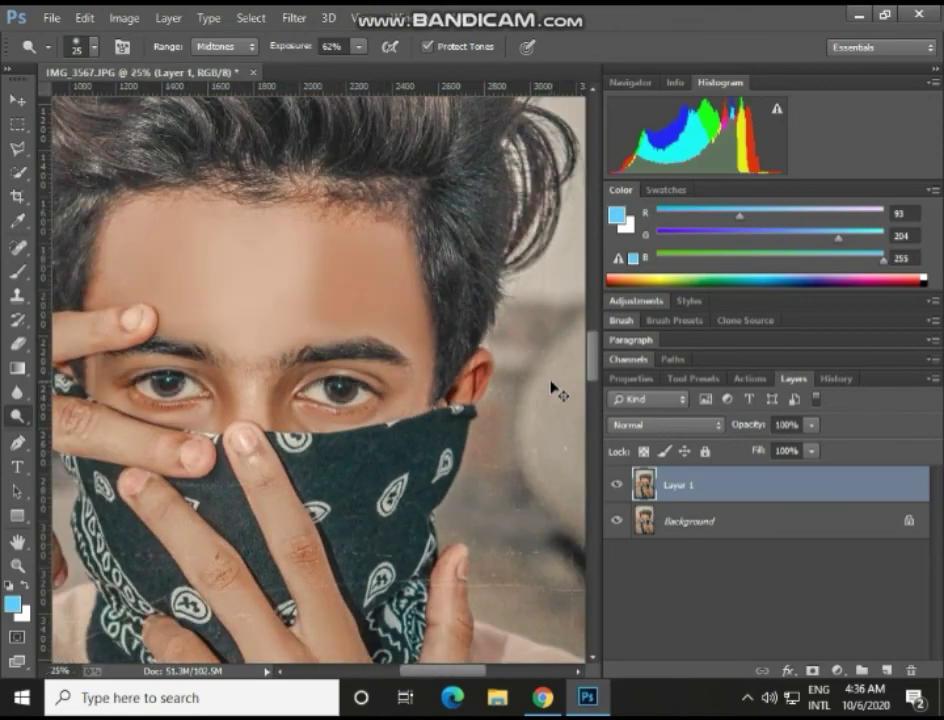
key(ctrl+minus)
key(ctrl+minus)
key(ctrl+minus)
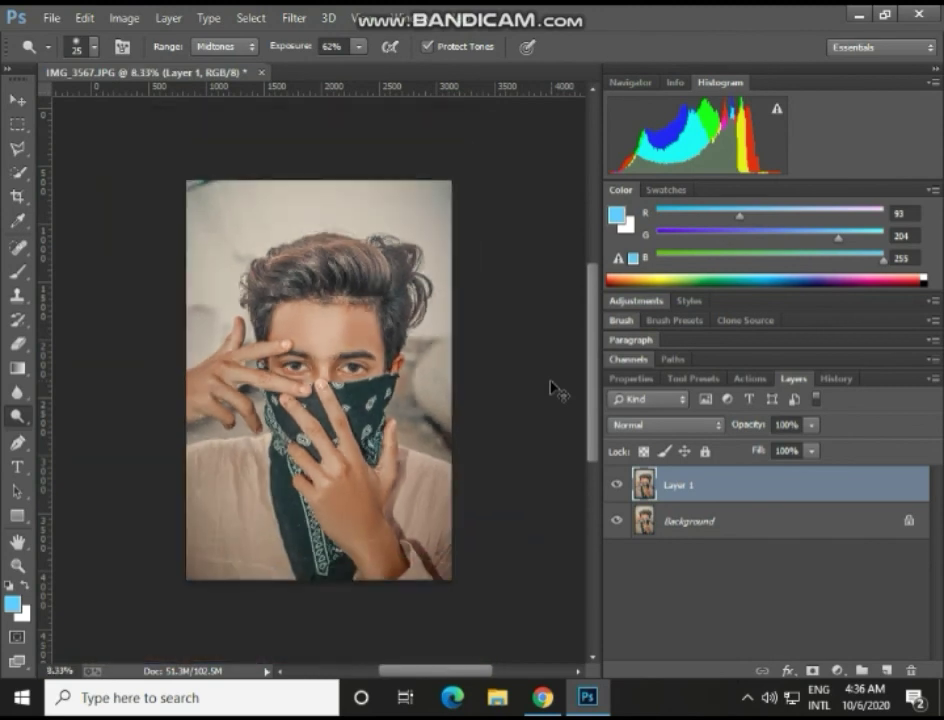
key(super+space)
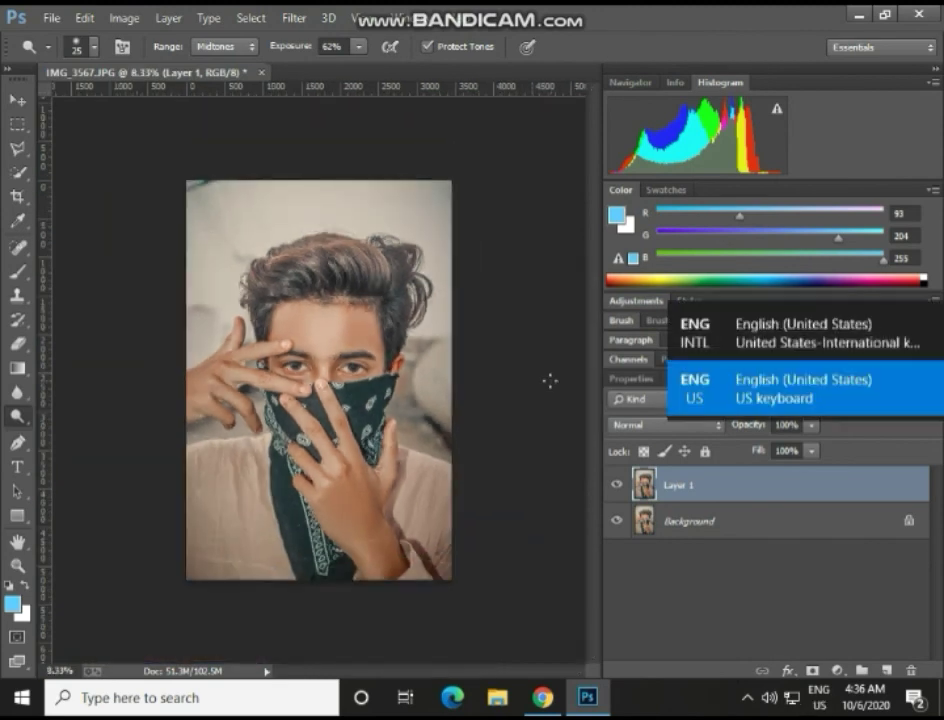
Step: Flatten the image and open it in the Liquify filter
right_click(744, 474)
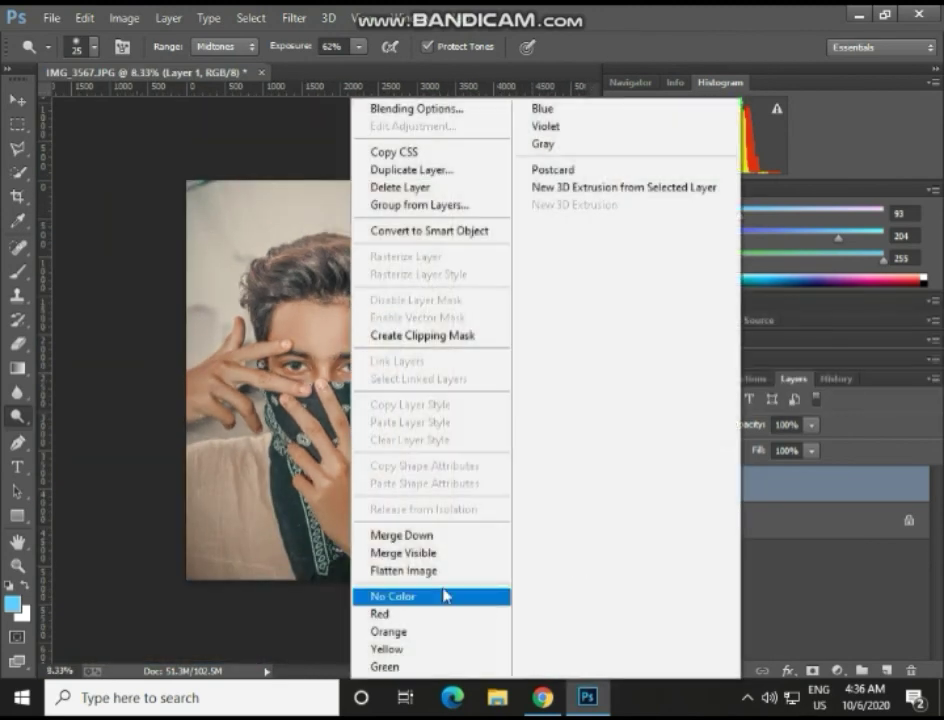
click(440, 571)
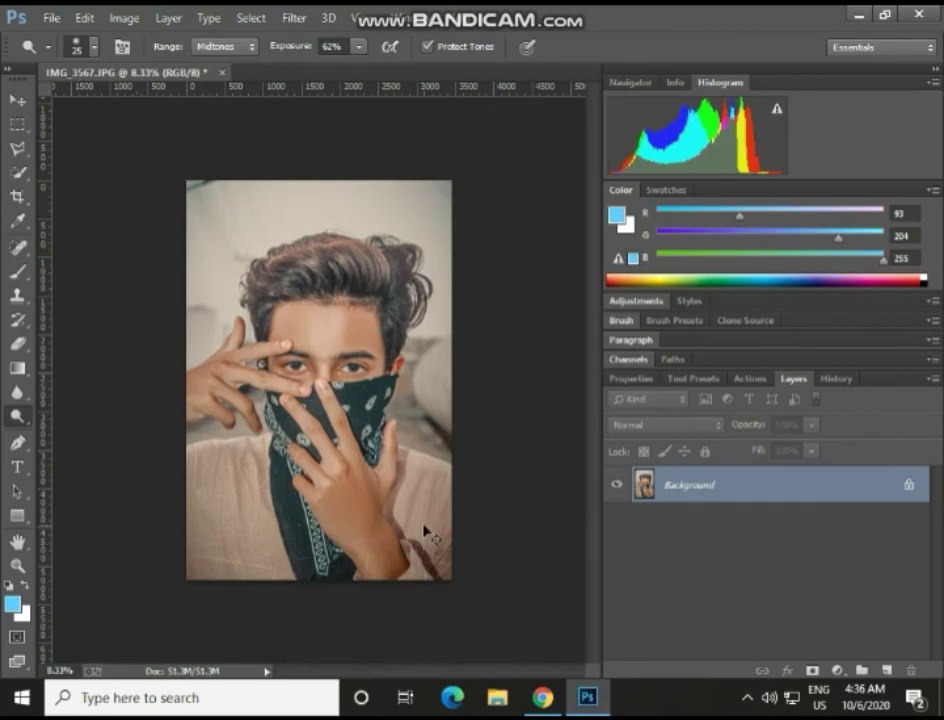
key(ctrl+shift+x)
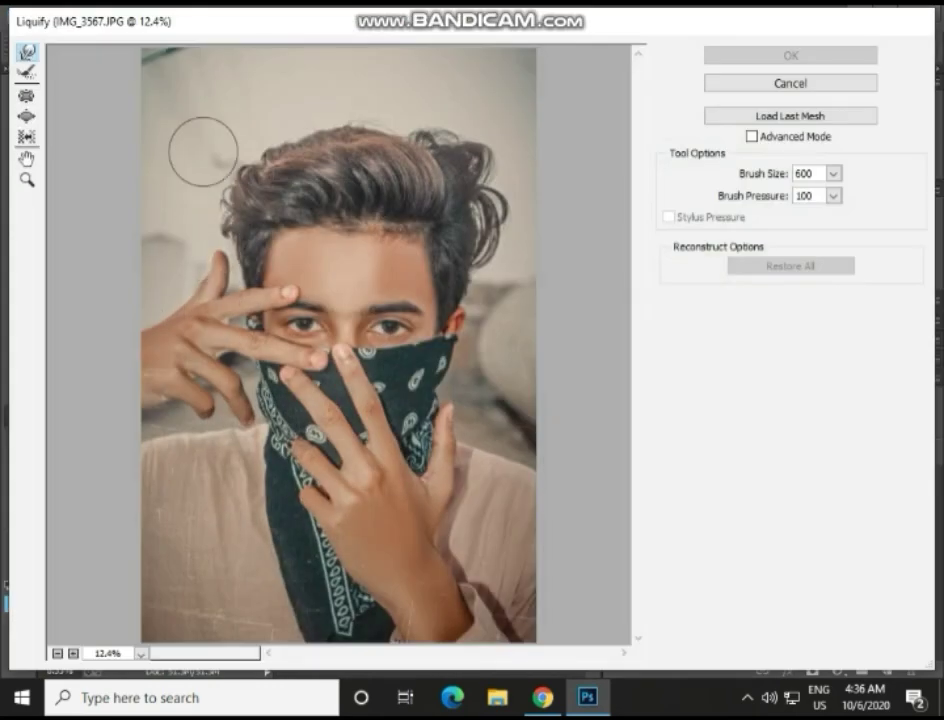
Step: Push the hair on the photo's left side outward with the Forward Warp tool at brush size 800
alt+scroll(200, 148, up, 1)
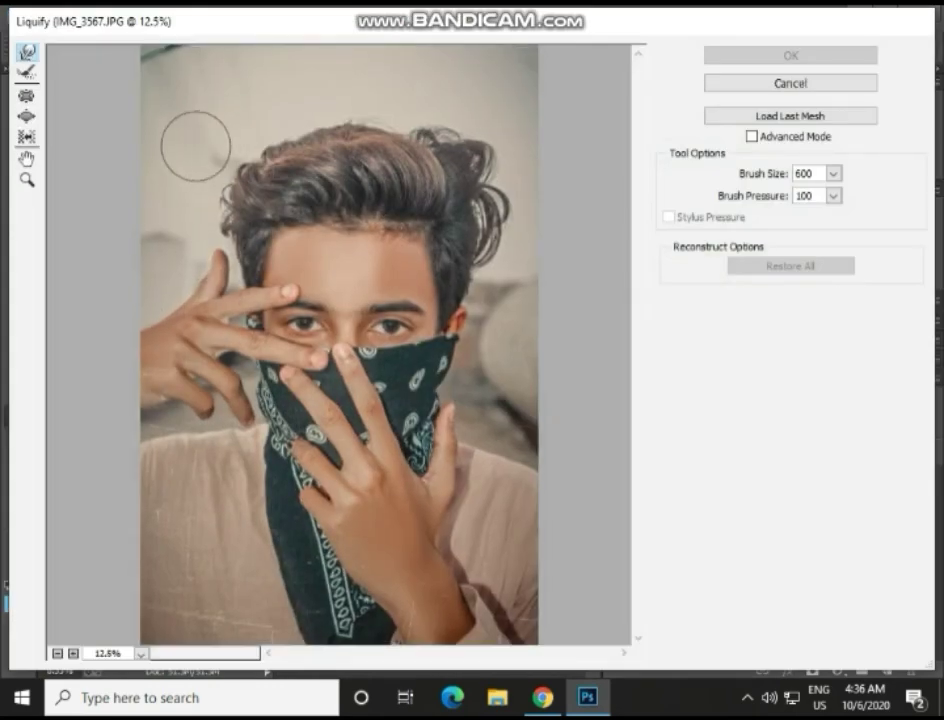
alt+scroll(226, 164, up, 1)
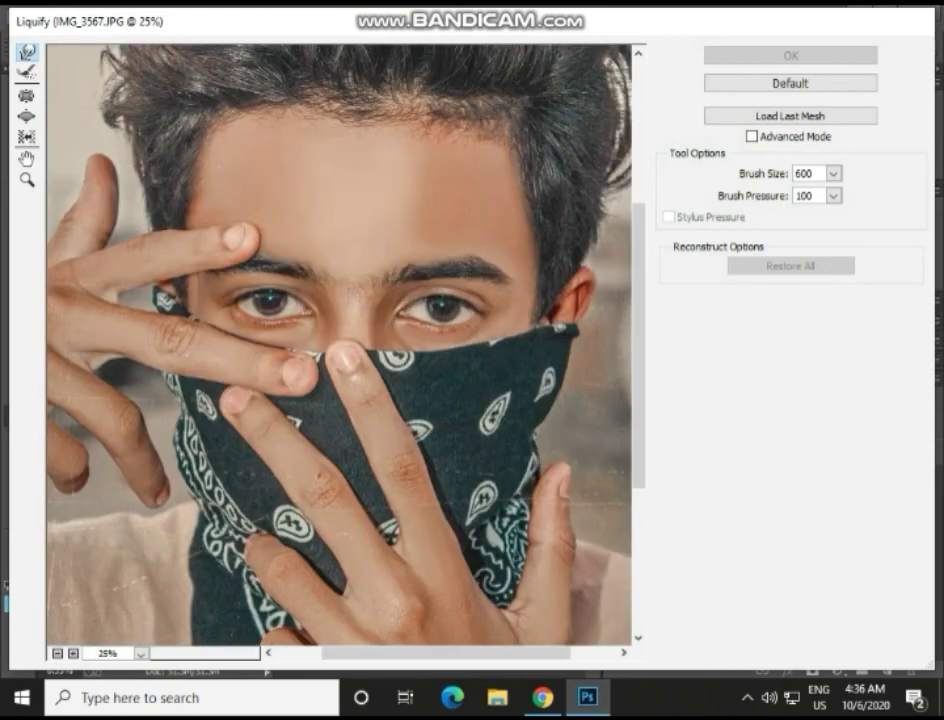
scroll(145, 330, up, 3)
key(bracketright)
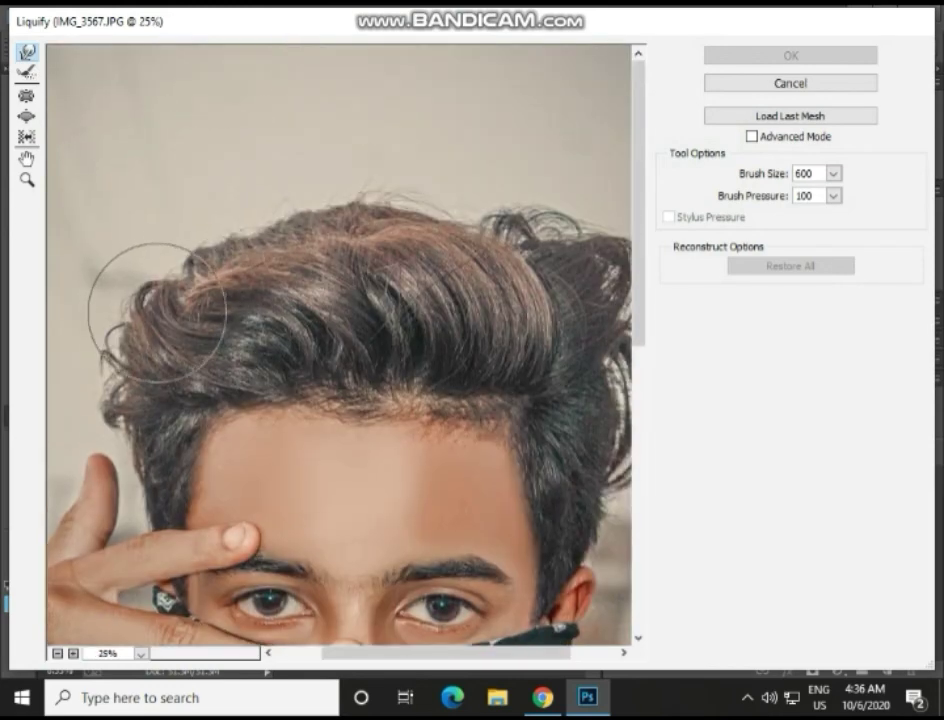
key(bracketleft)
key(bracketright)
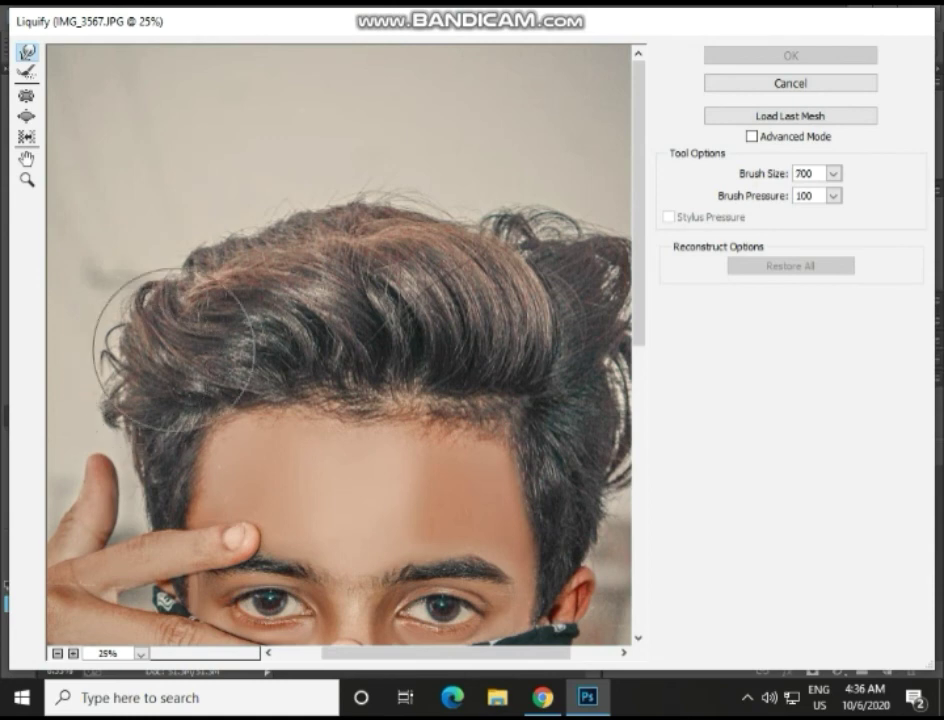
key(bracketright)
drag(190, 295, 124, 304)
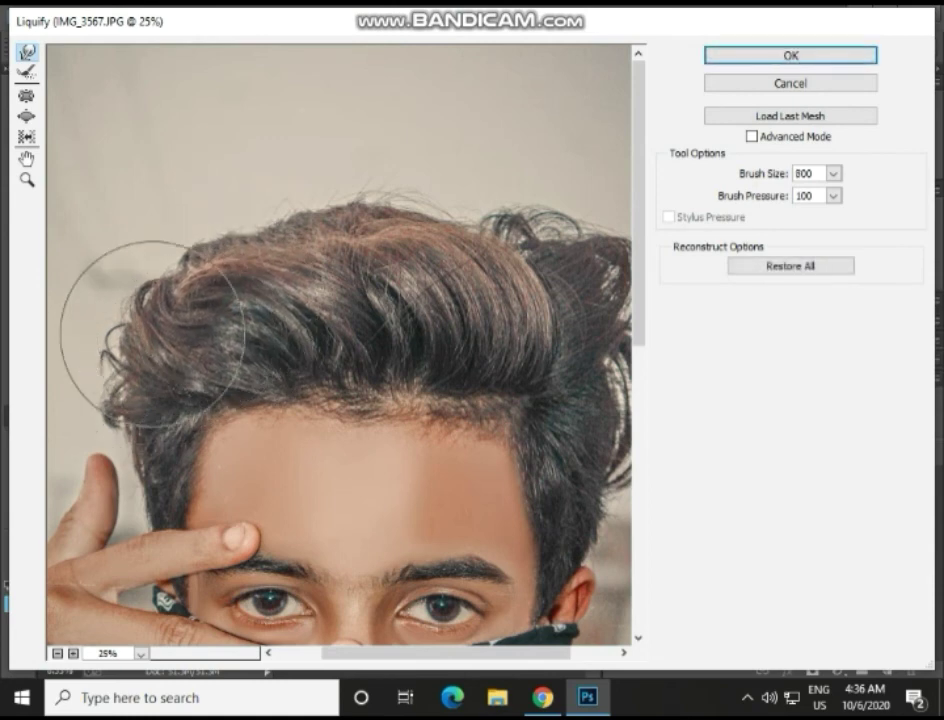
Step: Tuck in the stray curls along the hair's left edge with the Forward Warp brush at size 175
key(bracketleft)
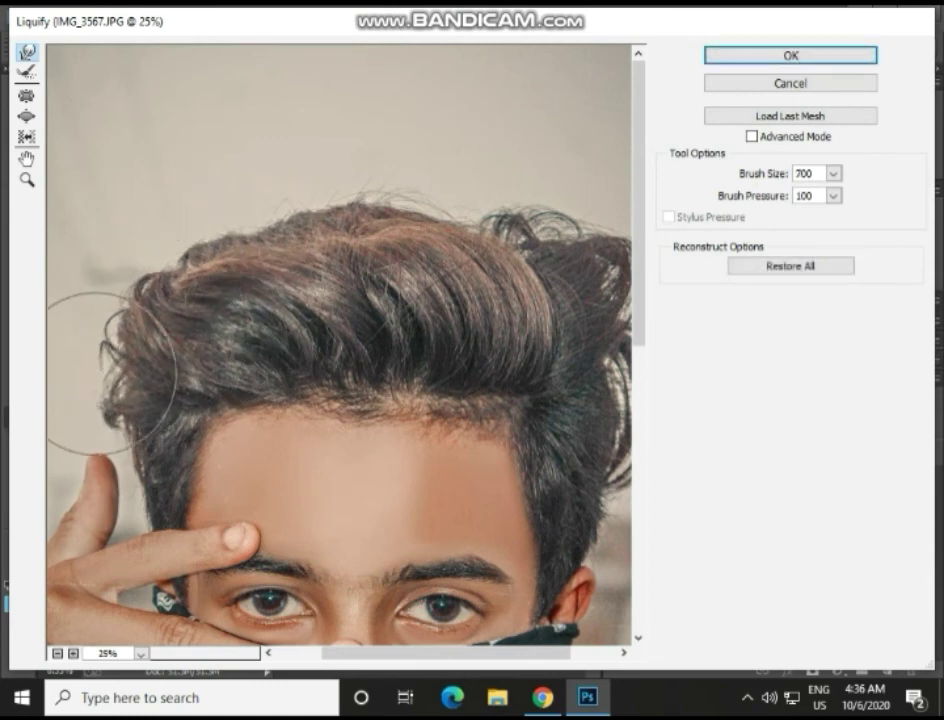
key(bracketleft)
key(bracketleft)
key(bracketleft)
key(bracketleft)
key(bracketleft)
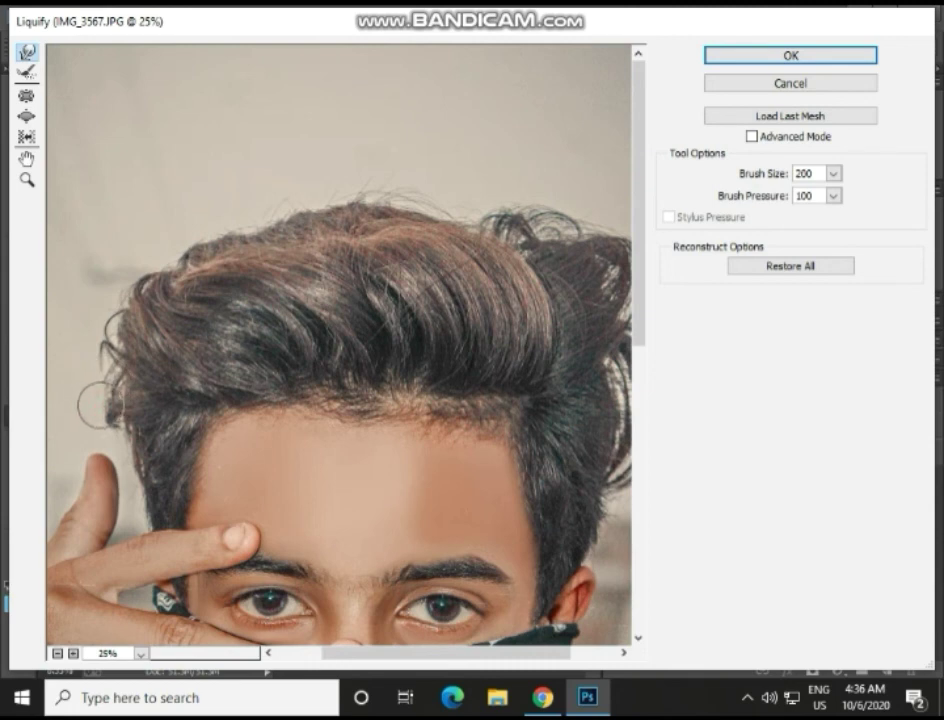
key(bracketleft)
key(bracketleft)
key(bracketleft)
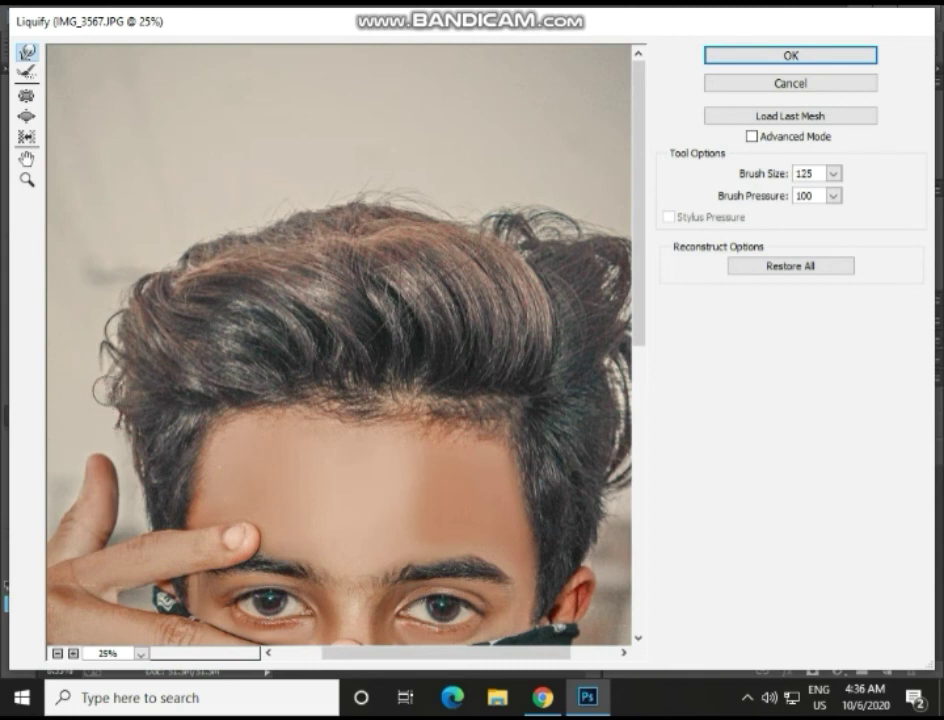
key(bracketright)
drag(101, 385, 95, 326)
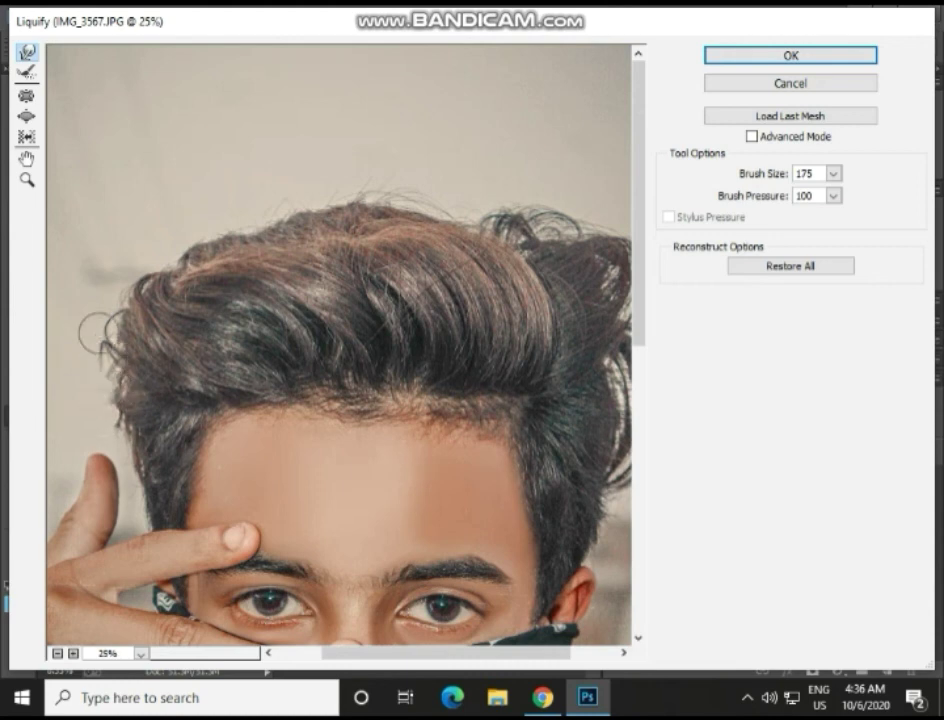
drag(86, 372, 95, 358)
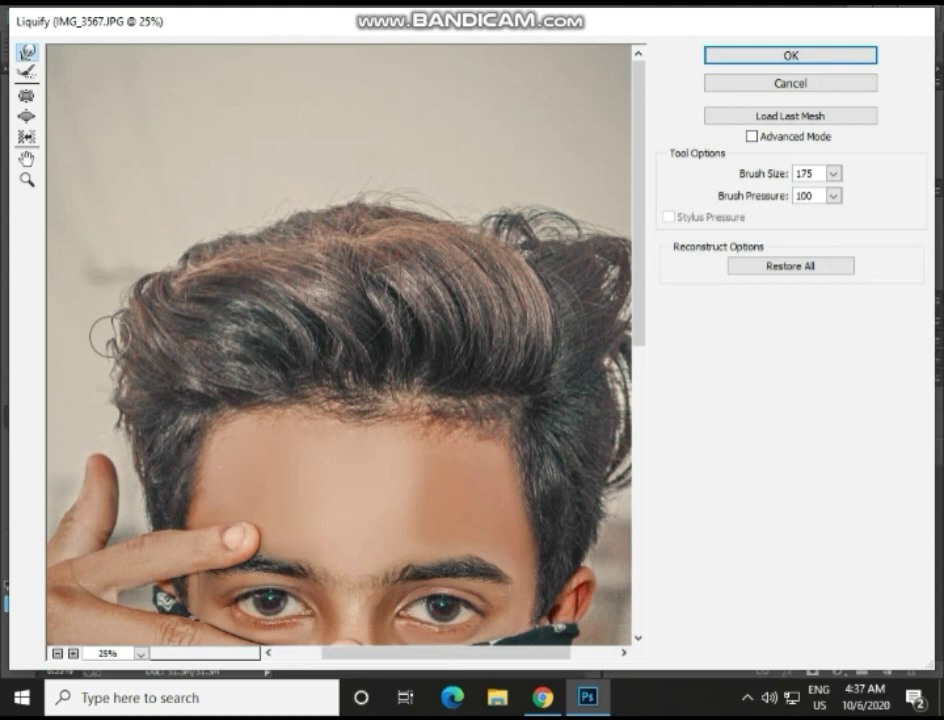
Step: Reshape the front locks on the hair's left side, starting at brush size 700 and reducing it to 300
key(bracketright)
key(bracketright)
key(bracketright)
key(bracketright)
key(bracketright)
key(bracketright)
key(bracketright)
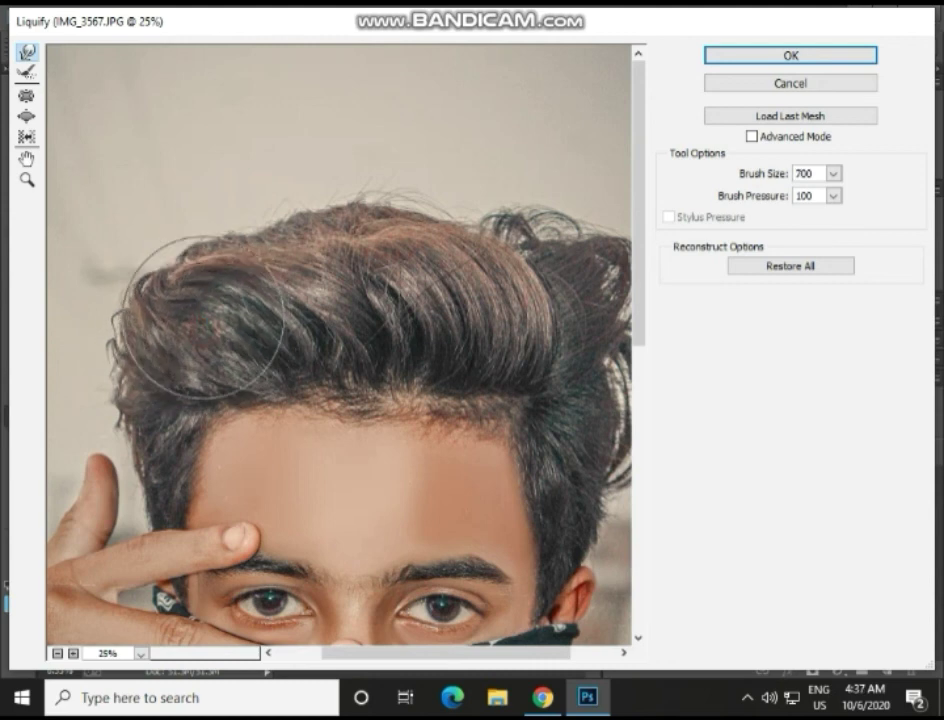
mouse_move(274, 324)
mouse_down()
mouse_move(218, 318)
mouse_move(182, 303)
mouse_move(177, 278)
mouse_move(234, 268)
mouse_move(257, 278)
mouse_move(249, 259)
mouse_move(297, 278)
mouse_move(300, 268)
mouse_move(230, 322)
mouse_move(190, 321)
mouse_move(232, 352)
mouse_move(225, 360)
mouse_move(219, 350)
mouse_move(229, 345)
mouse_move(221, 346)
mouse_move(204, 364)
mouse_move(242, 356)
mouse_up()
key(bracketleft)
key(bracketleft)
key(bracketleft)
key(bracketright)
key(bracketleft)
key(bracketleft)
key(bracketleft)
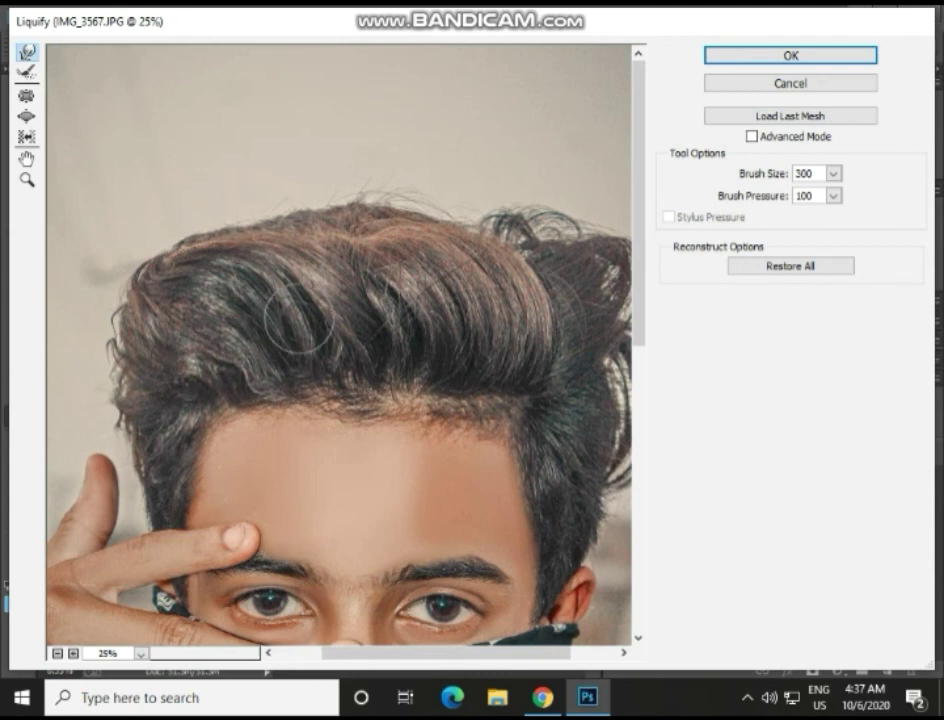
Step: Lift and round the upper outline of the hair with brush sizes from 600 to 800
key(bracketright)
key(bracketright)
key(bracketright)
key(bracketright)
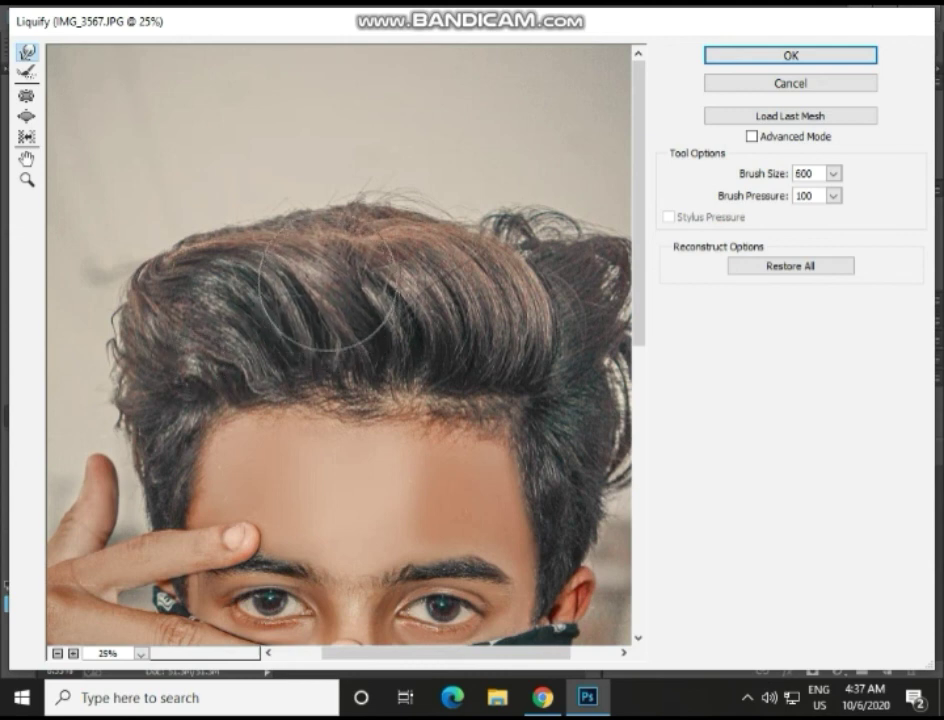
key(bracketright)
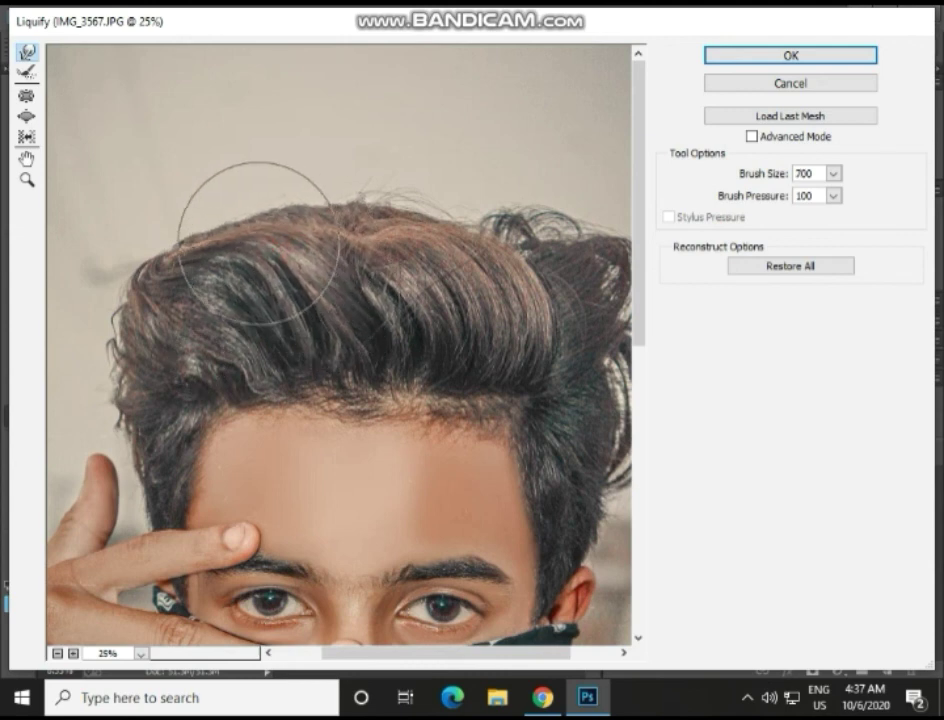
key(bracketright)
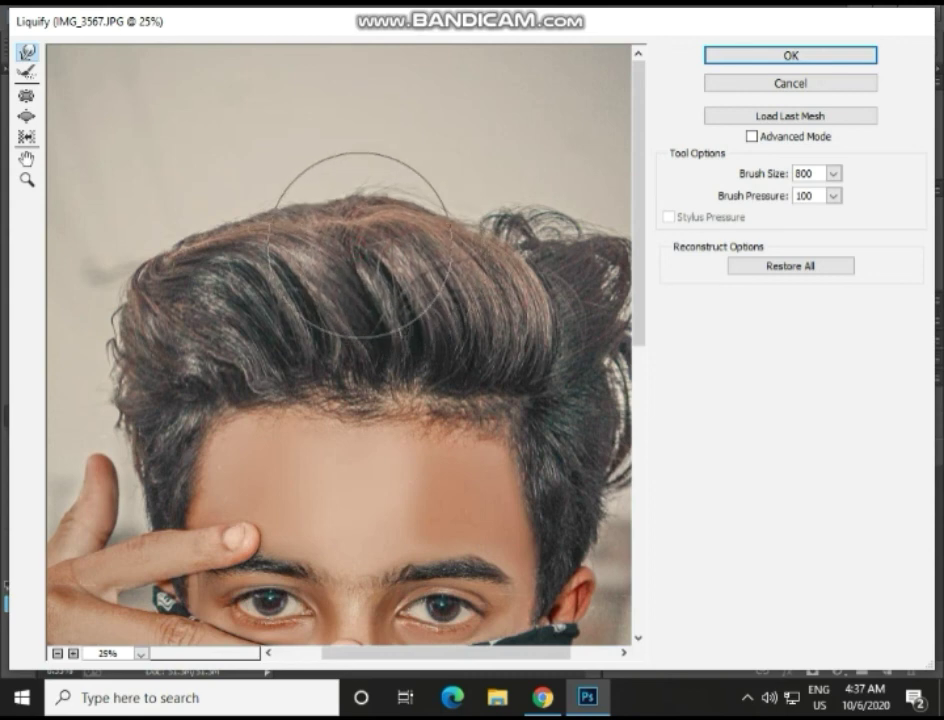
Step: Refine the hair's crown outline with the Forward Warp brush at size 300
key(bracketleft)
key(bracketleft)
key(bracketleft)
key(bracketleft)
key(bracketleft)
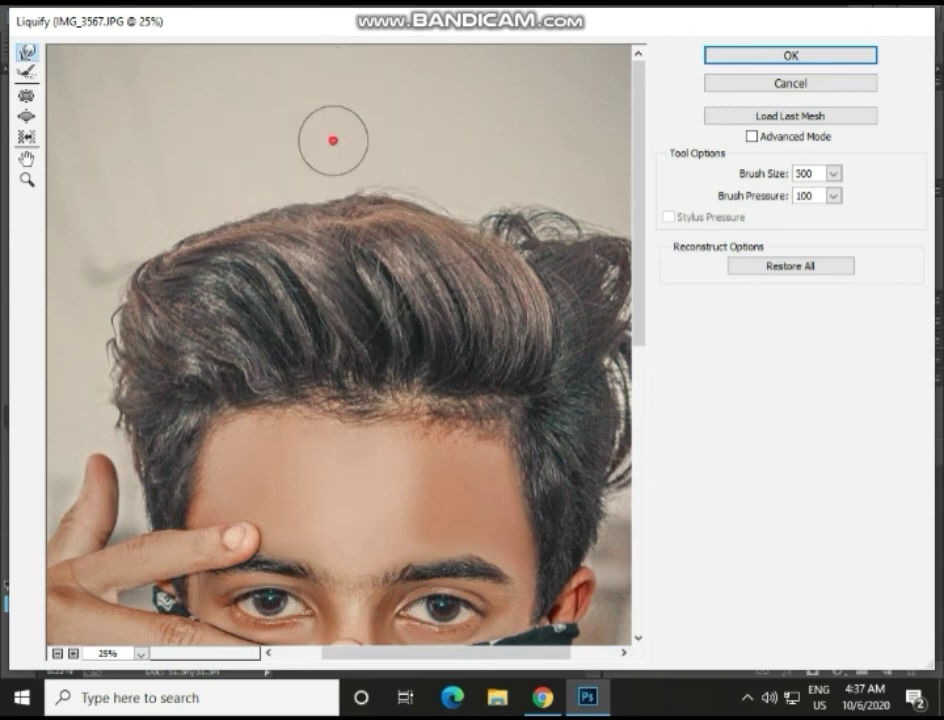
mouse_move(333, 140)
mouse_down()
mouse_move(339, 165)
mouse_move(372, 154)
mouse_move(362, 160)
mouse_up()
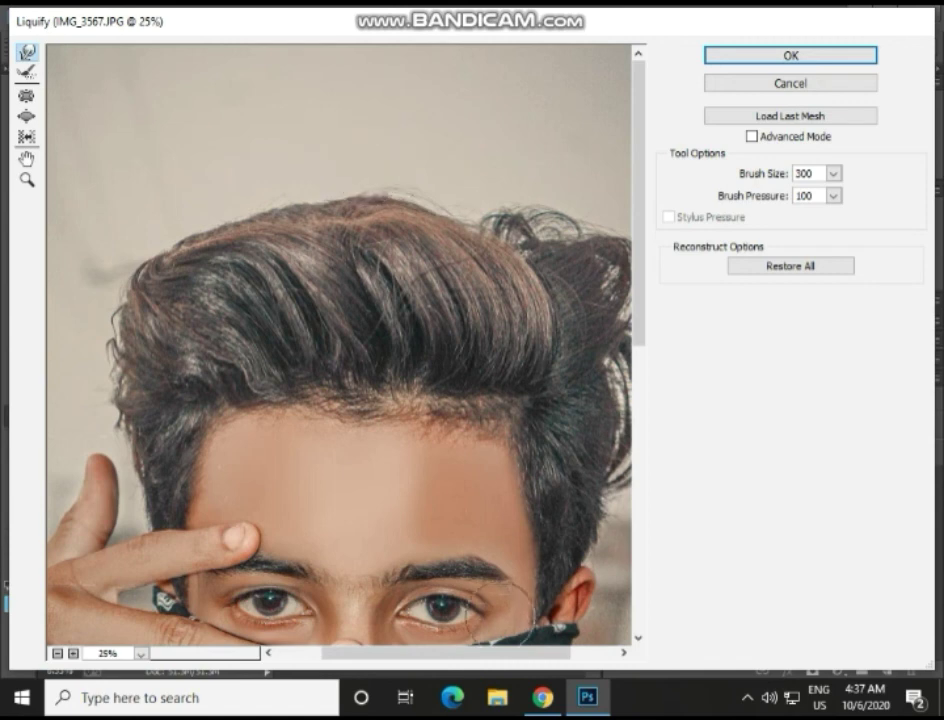
Step: Warp the curly hair on the photo's right side with a larger brush, then reduce the brush size to 150
drag(449, 655, 485, 655)
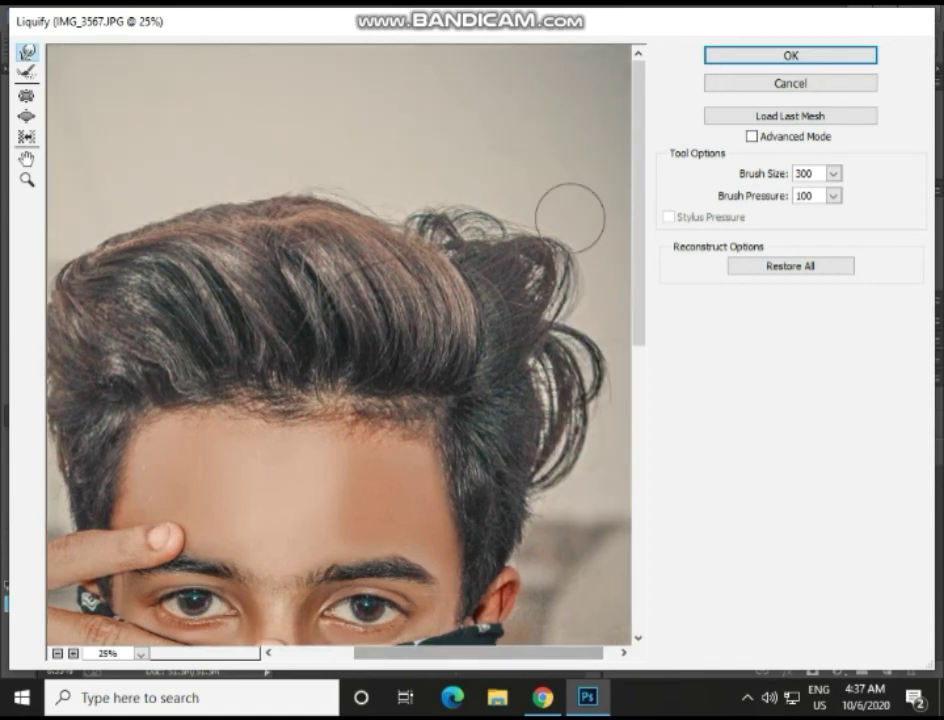
key(bracketright)
key(bracketright)
key(bracketright)
key(bracketright)
mouse_move(502, 226)
mouse_down()
mouse_move(476, 240)
mouse_move(470, 263)
mouse_move(446, 279)
mouse_move(420, 256)
mouse_move(372, 243)
mouse_up()
key(bracketright)
key(bracketleft)
key(bracketleft)
key(bracketleft)
key(bracketleft)
key(bracketleft)
key(bracketleft)
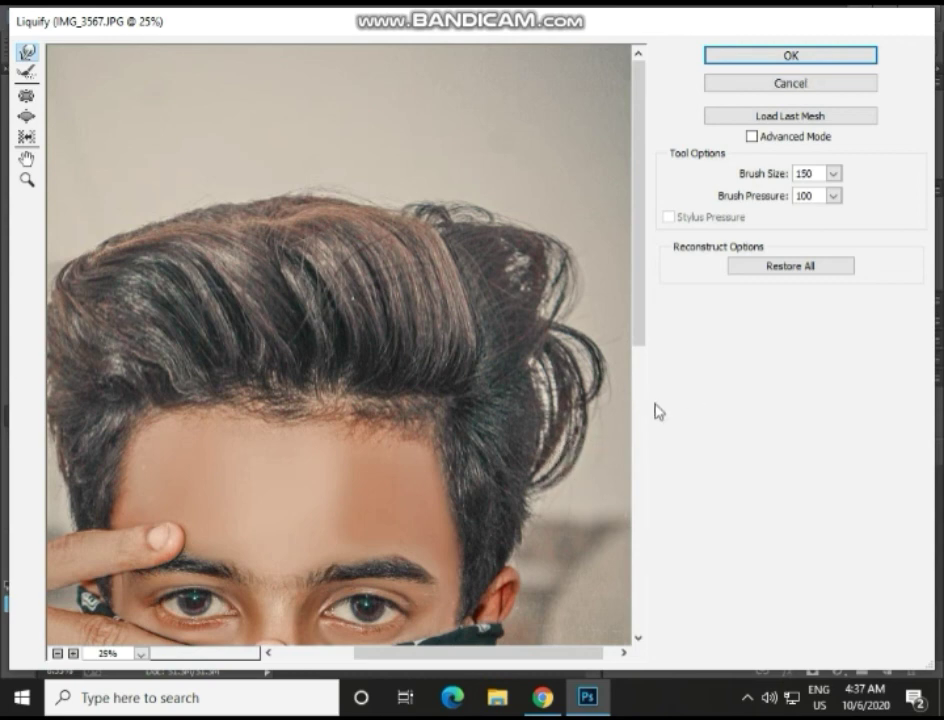
Step: Reshape the front strands above the forehead with brush sizes 500 and 400, and undo the last stroke
alt+click(527, 311)
alt+click(529, 310)
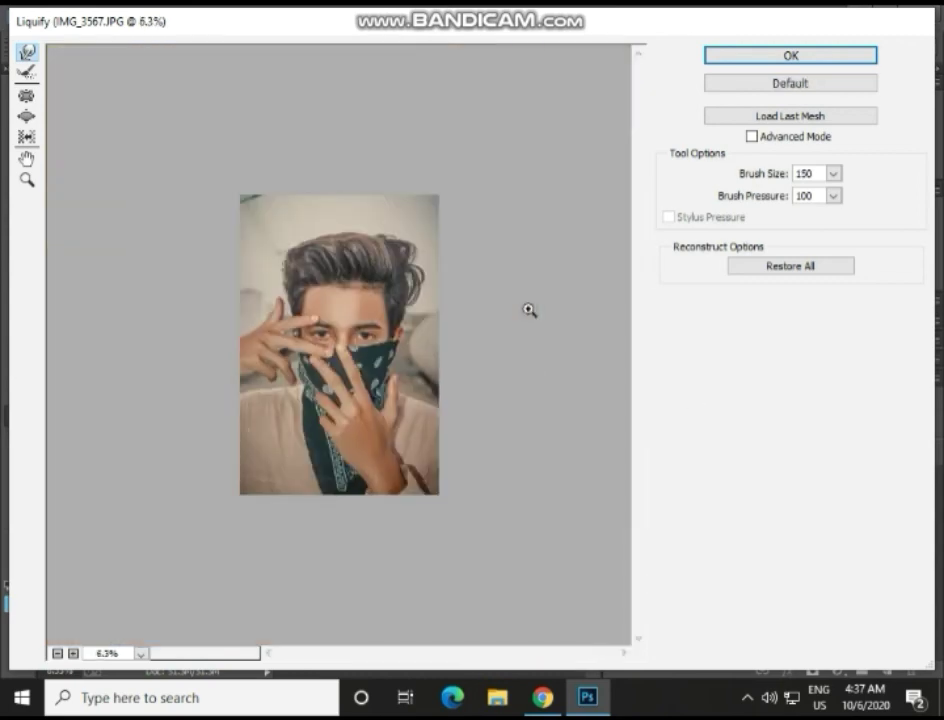
scroll(529, 310, up, 2)
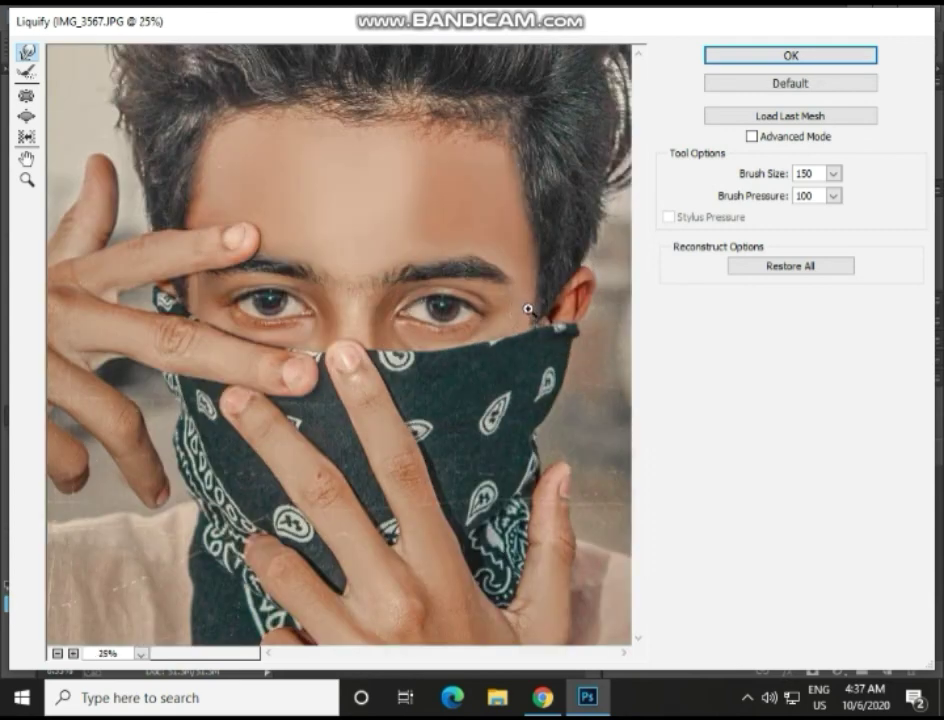
scroll(505, 311, up, 3)
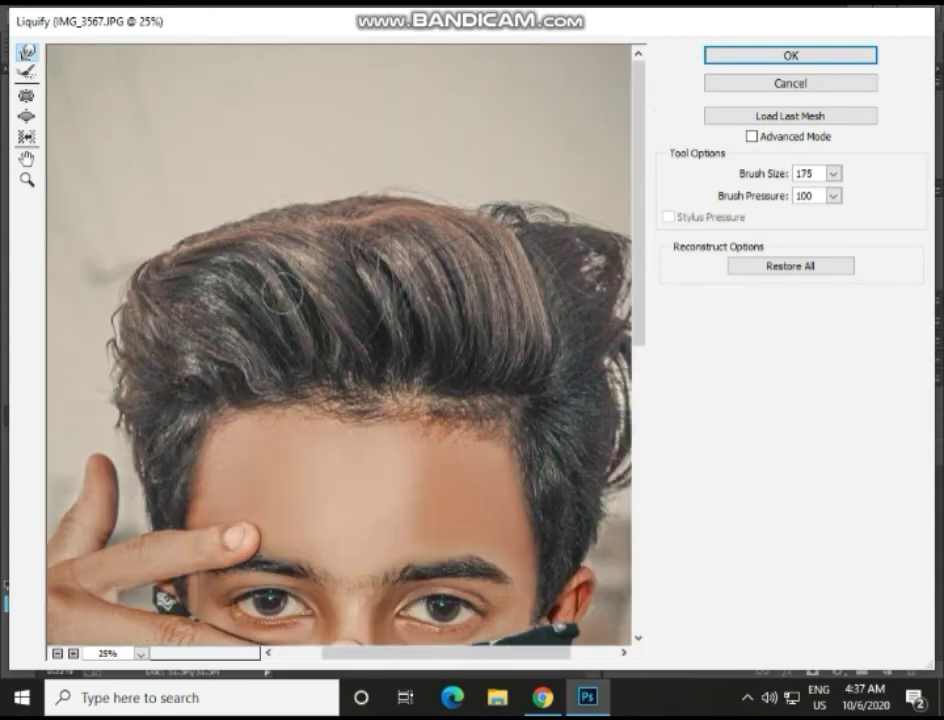
key(bracketright)
key(bracketright)
key(bracketright)
key(bracketright)
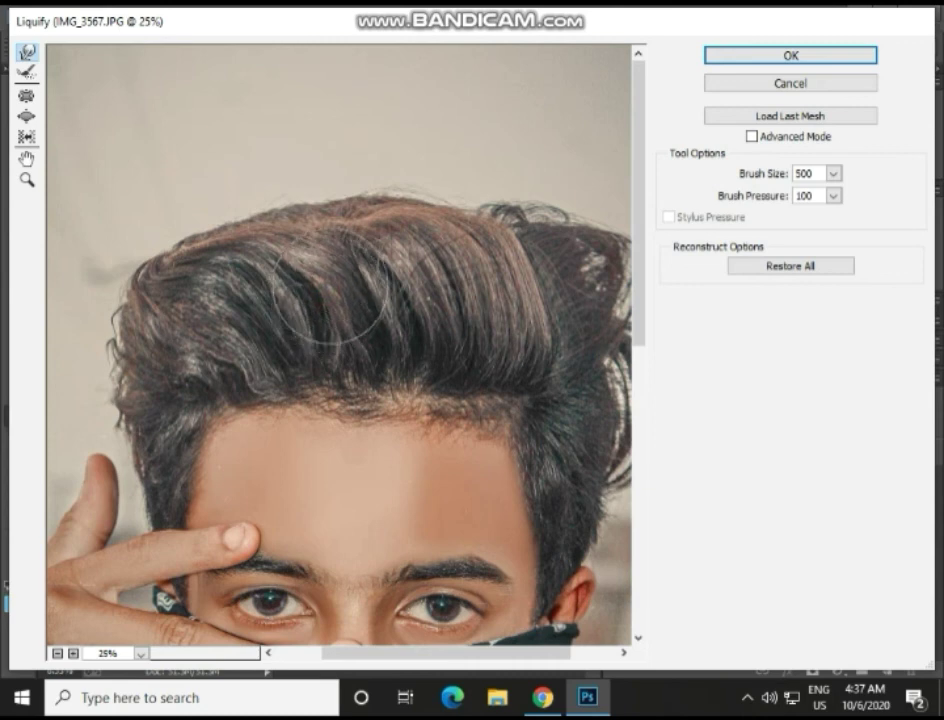
mouse_move(320, 293)
mouse_down()
mouse_move(274, 300)
mouse_move(263, 284)
mouse_move(295, 278)
mouse_up()
key(bracketleft)
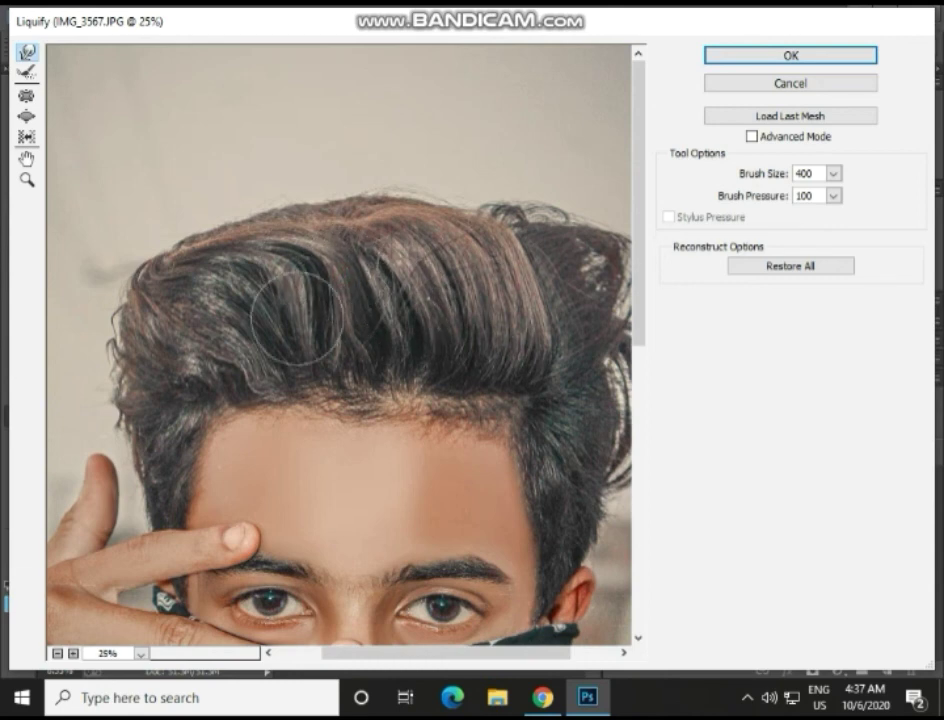
mouse_move(284, 305)
mouse_down()
mouse_move(242, 337)
mouse_move(246, 354)
mouse_up()
key(ctrl+z)
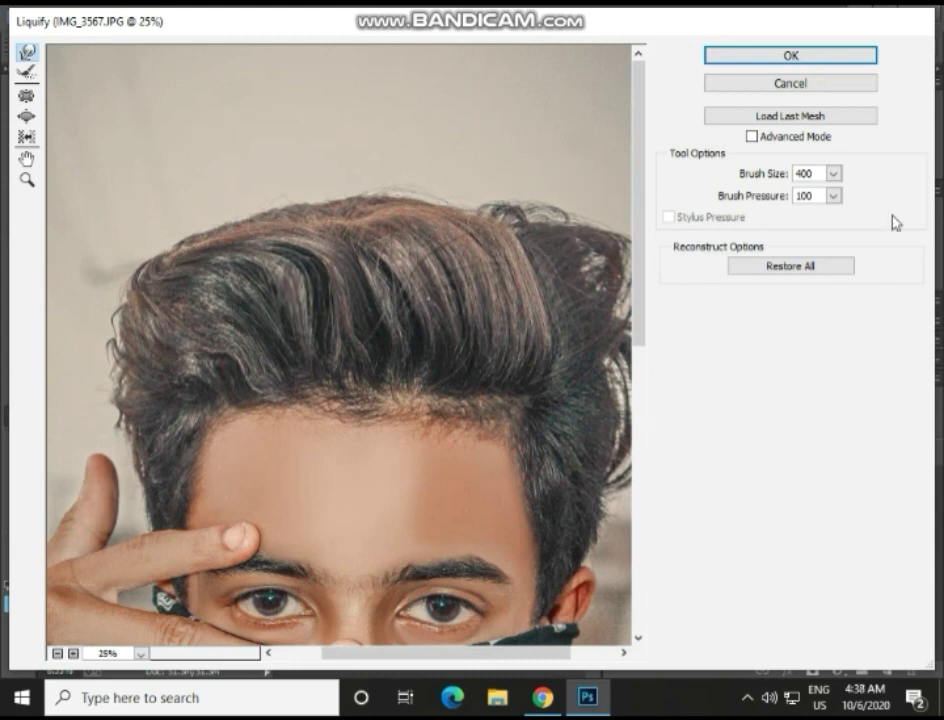
Step: Check the reshaped hair on the whole portrait and apply the Liquify changes
key(ctrl+alt+minus)
key(ctrl+alt+minus)
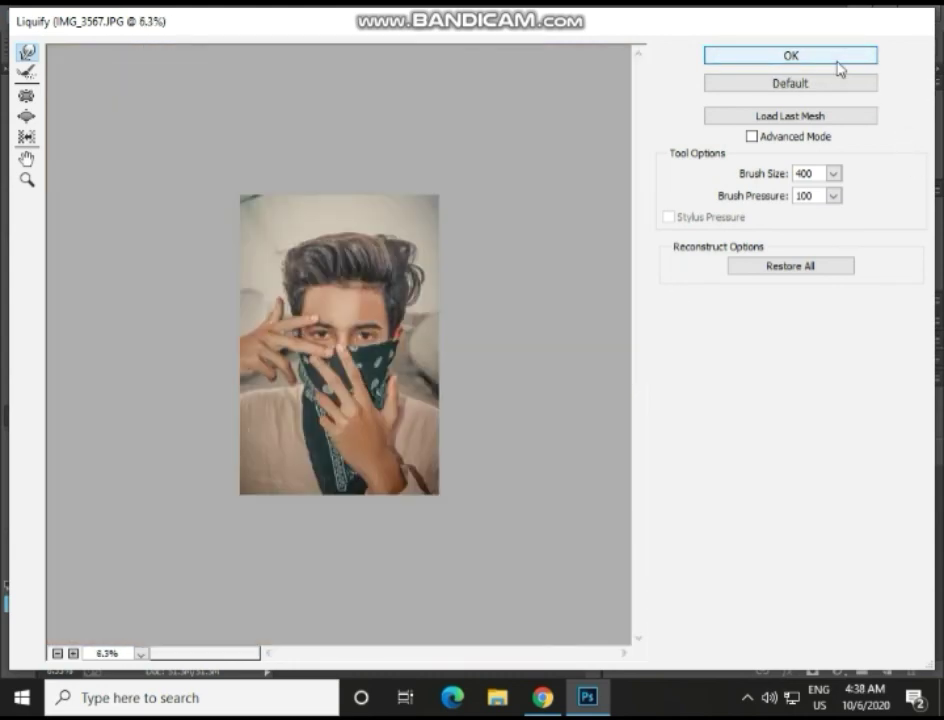
click(836, 62)
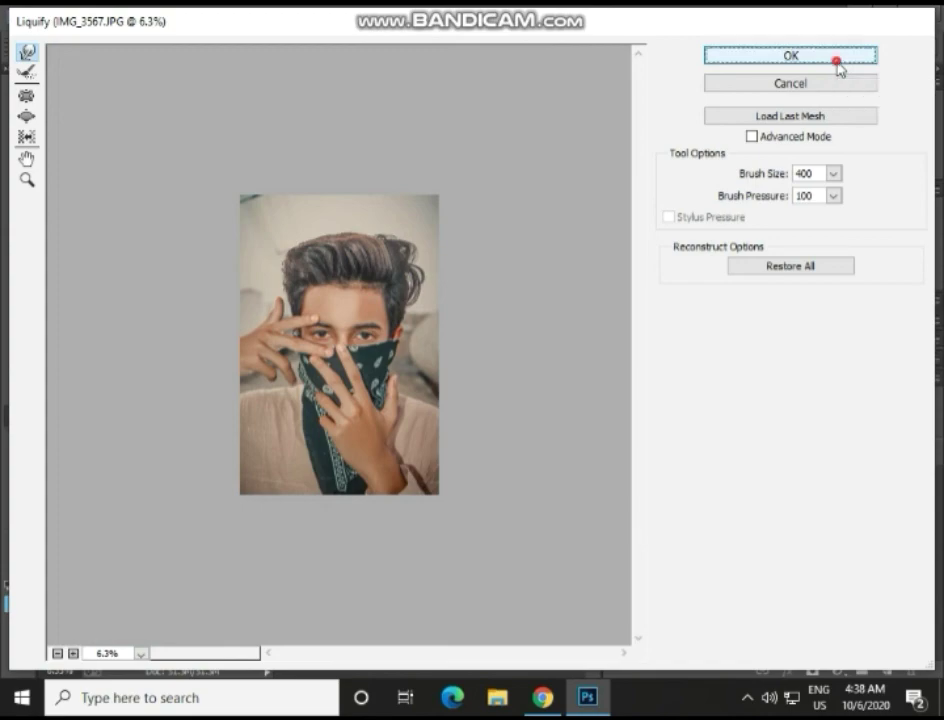